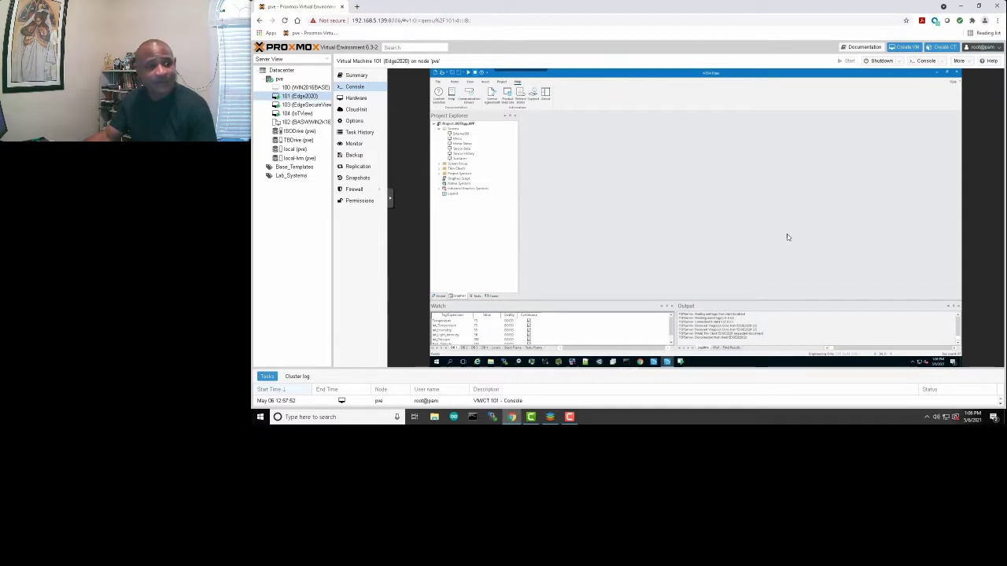
# Step: Show the Edge2020 virtual machine's console in full screen and open the remote management connection settings for the IIOTApp project
pyautogui.click(390, 203)
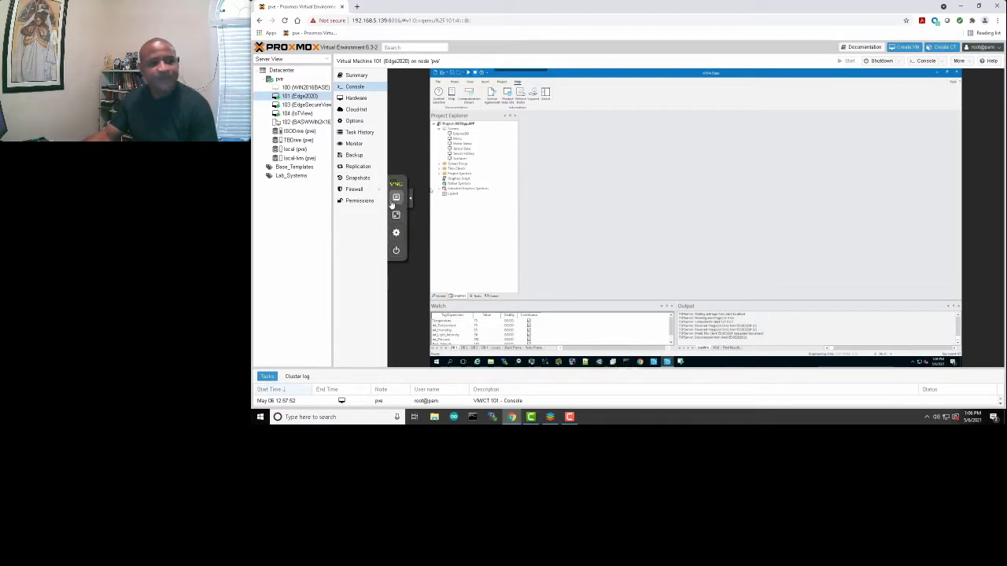
pyautogui.click(395, 217)
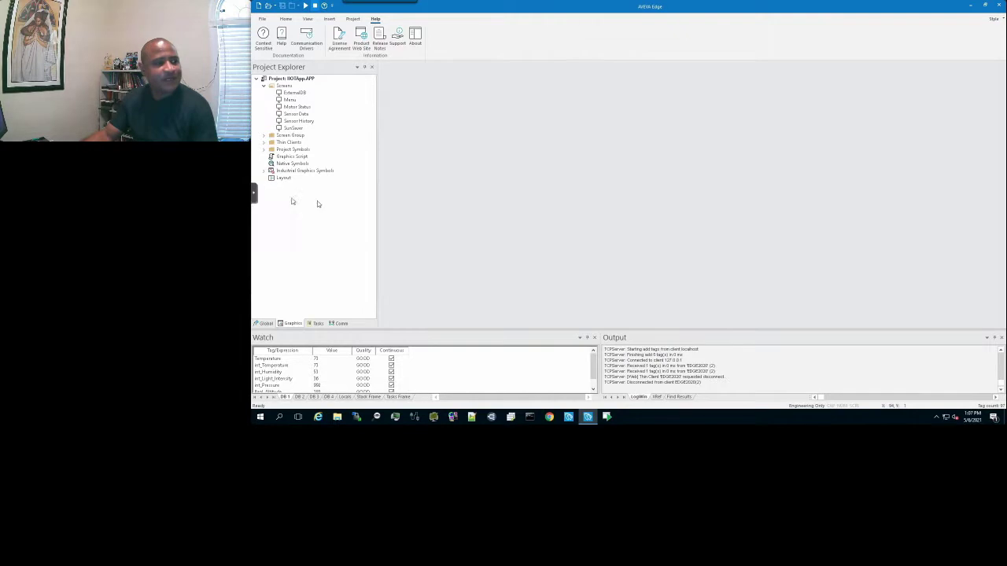
pyautogui.click(286, 18)
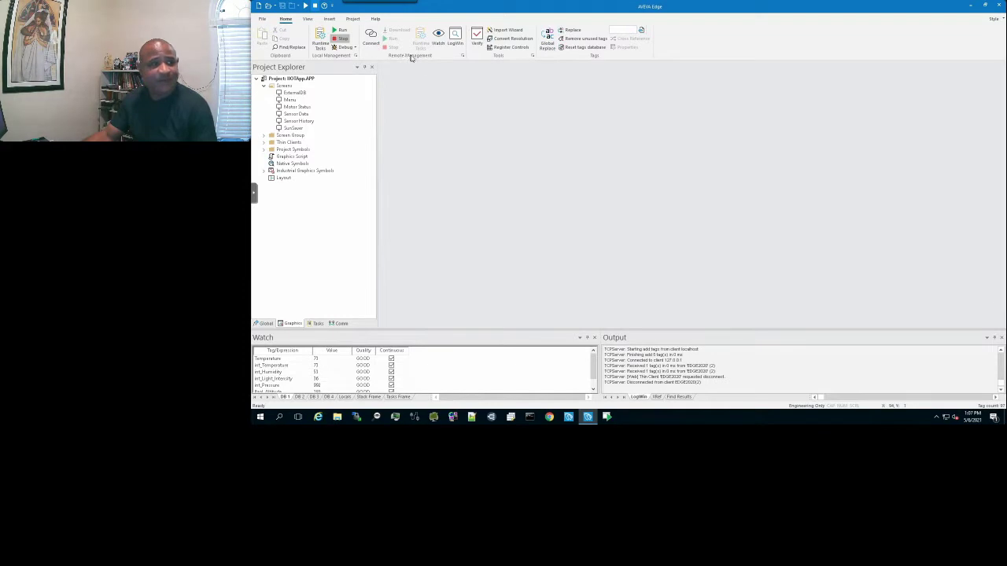
pyautogui.click(371, 37)
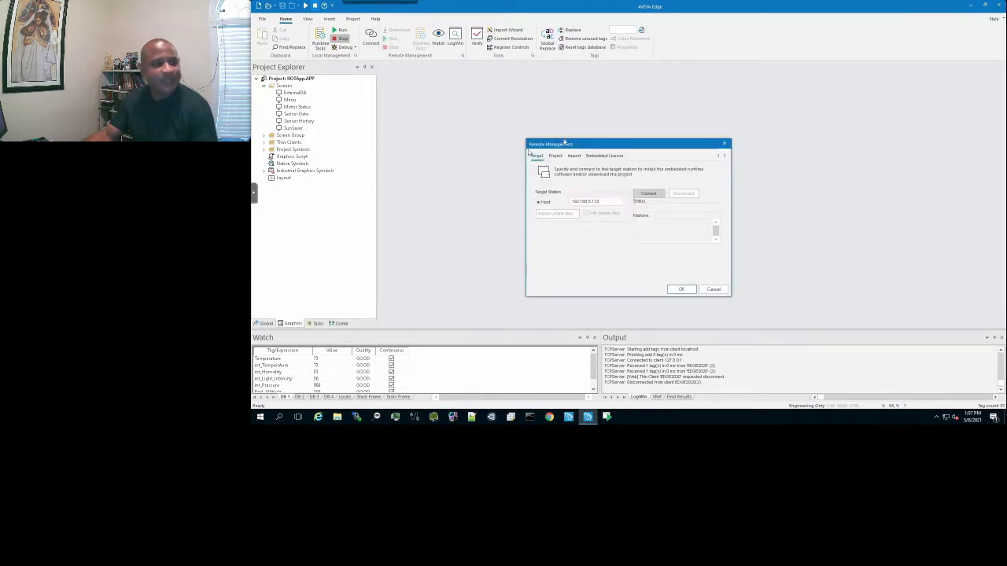
pyautogui.moveTo(567, 147); pyautogui.dragTo(550, 112)
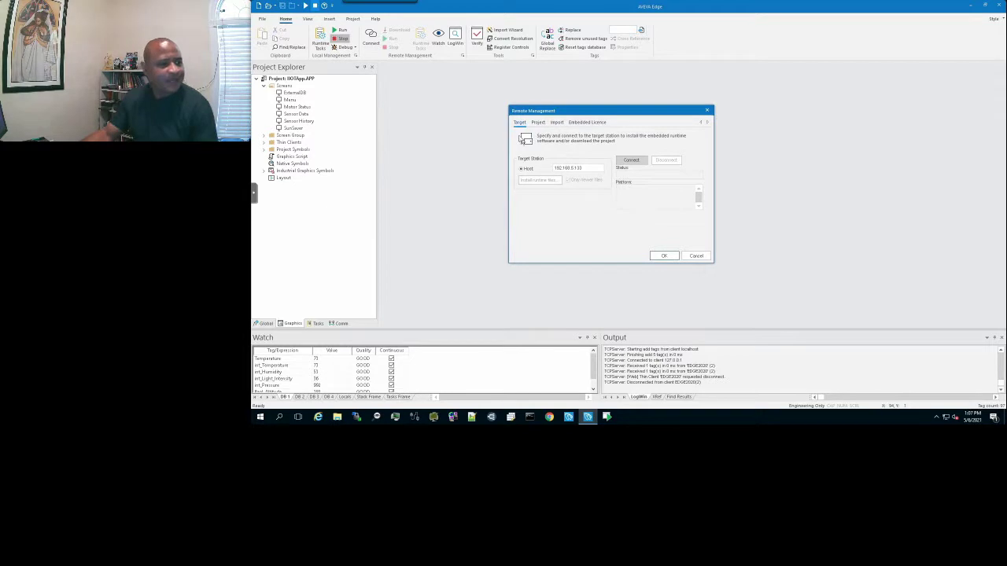
# Step: Switch to the full-screen EdgeSecureView virtual machine console and check the IP address given in its Remote Agent window
pyautogui.moveTo(255, 194)
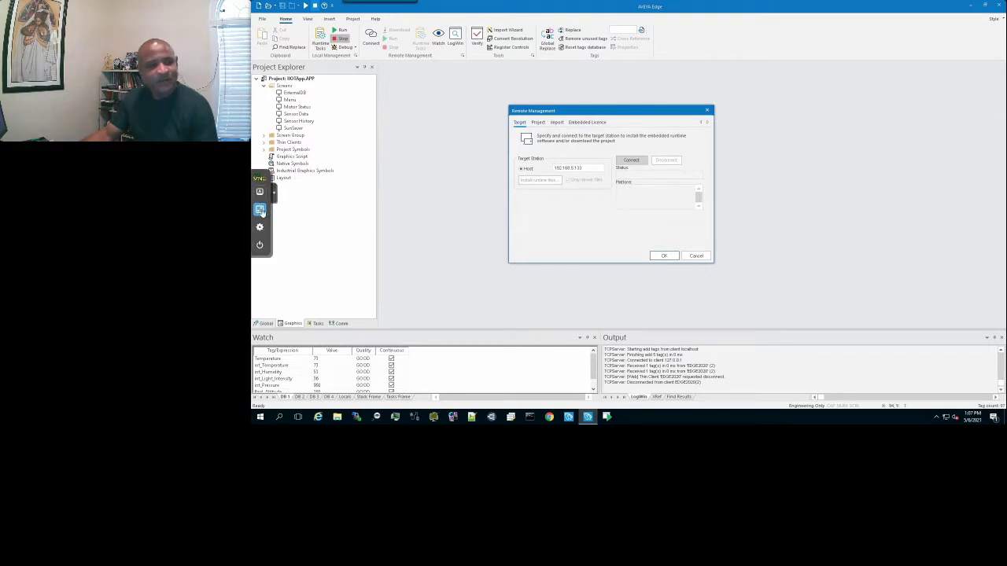
pyautogui.click(259, 210)
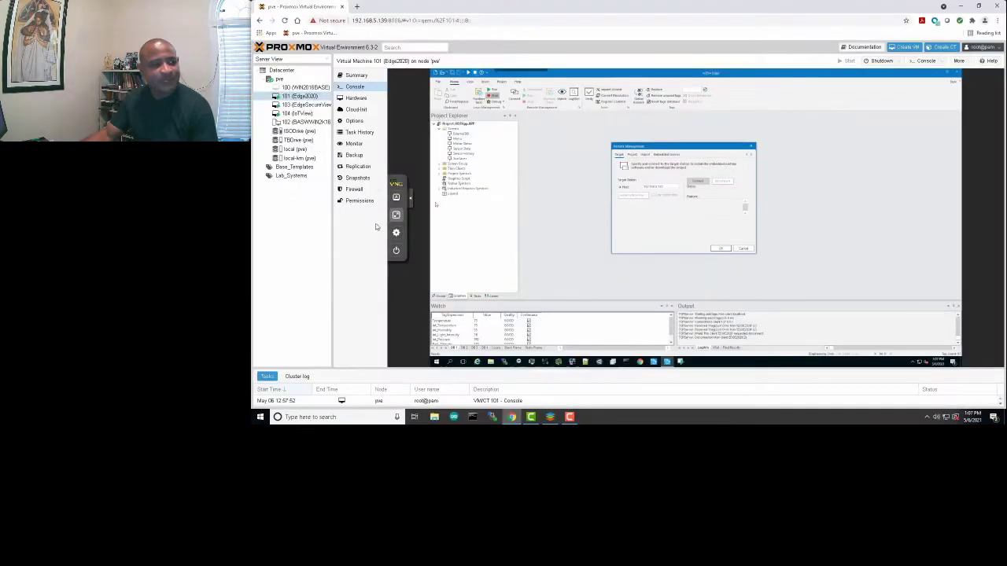
pyautogui.click(301, 106)
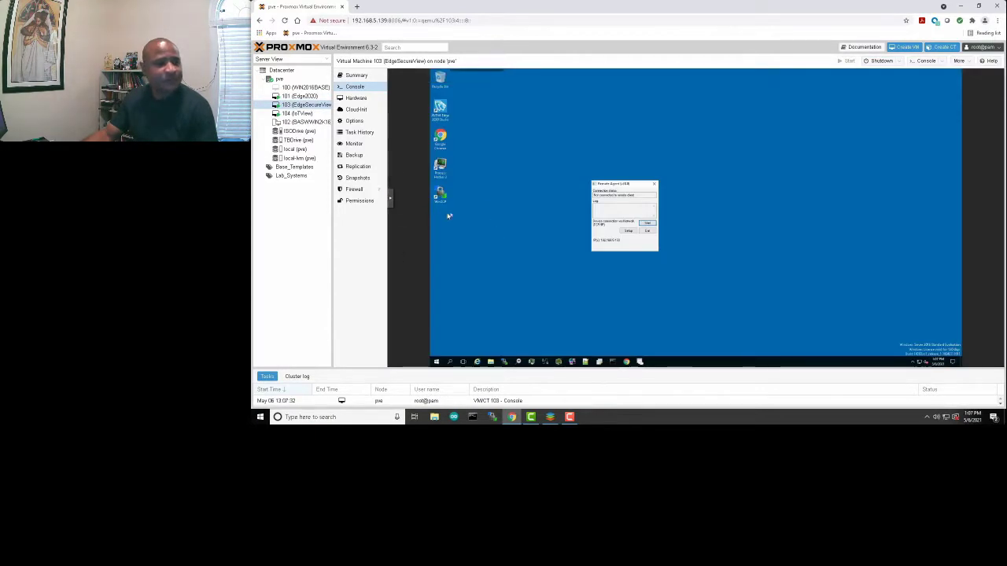
pyautogui.click(390, 199)
pyautogui.click(395, 216)
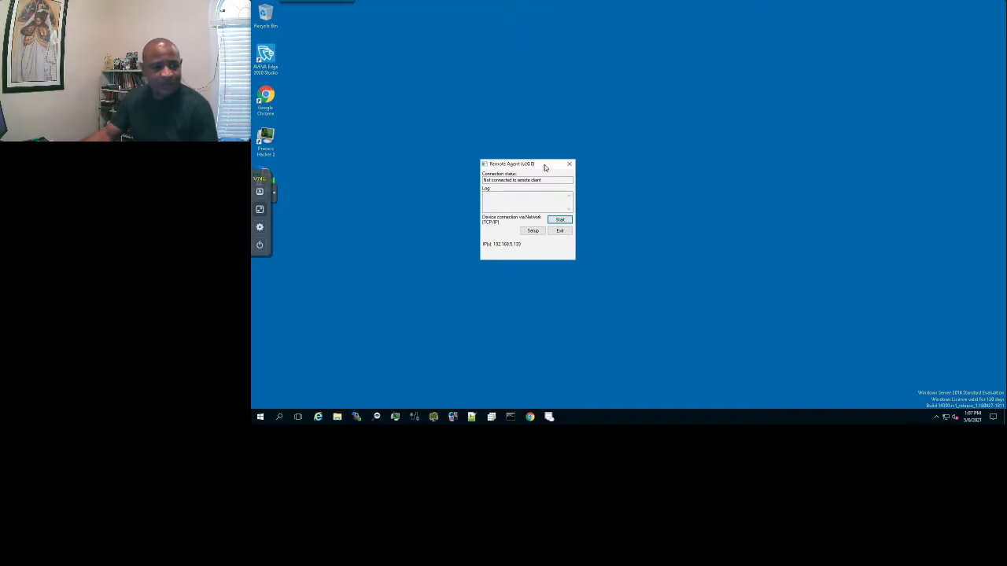
pyautogui.moveTo(542, 167); pyautogui.dragTo(512, 106)
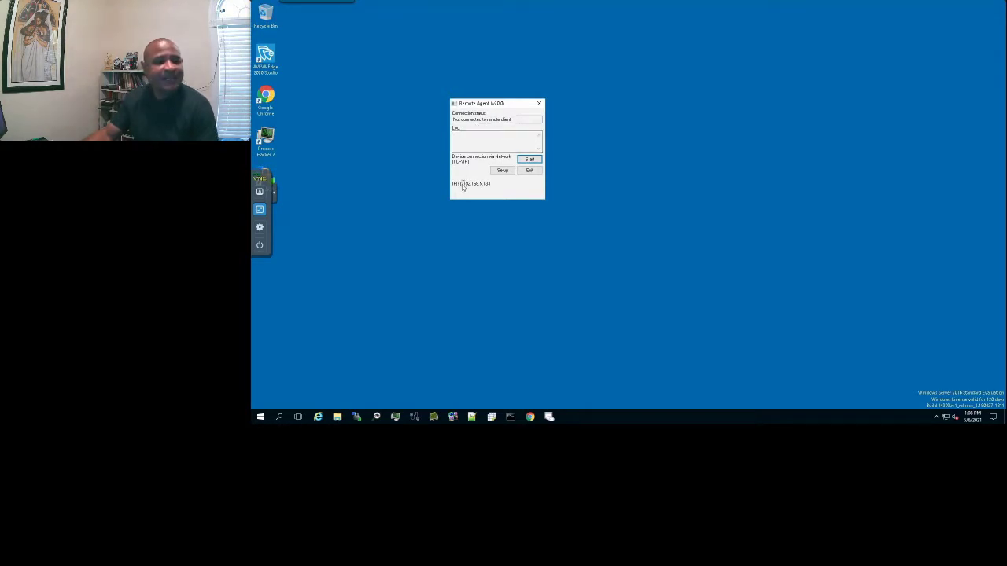
pyautogui.moveTo(463, 186); pyautogui.dragTo(498, 190)
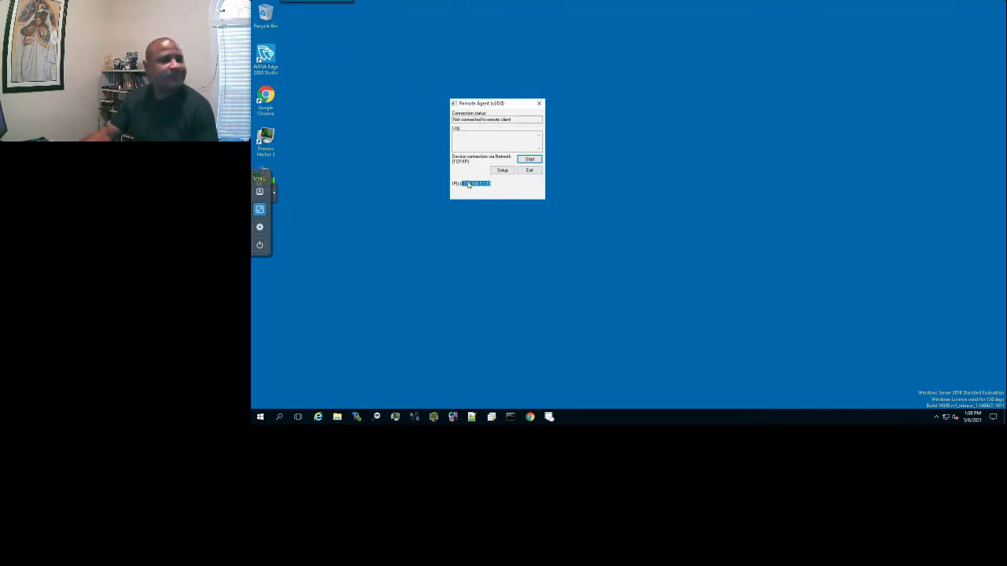
# Step: Return to the full-screen Edge2020 virtual machine console and connect Remote Management to the target station at 192.168.5.133
pyautogui.click(259, 209)
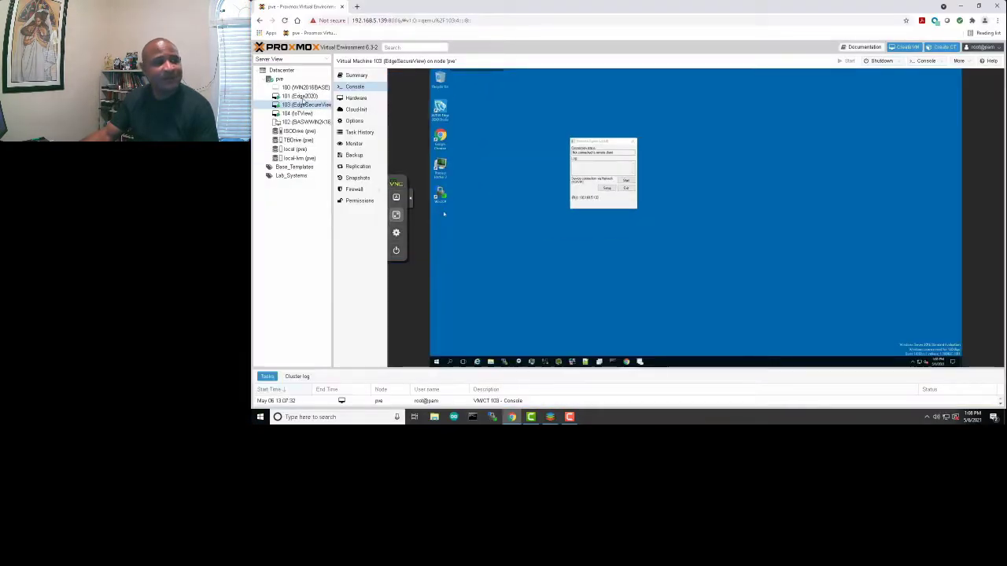
pyautogui.click(300, 97)
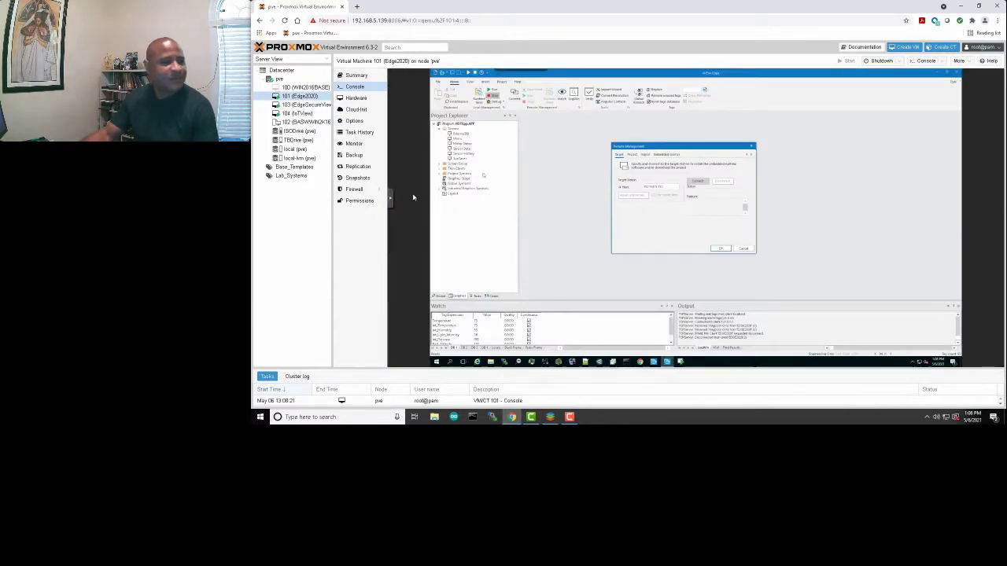
pyautogui.click(391, 198)
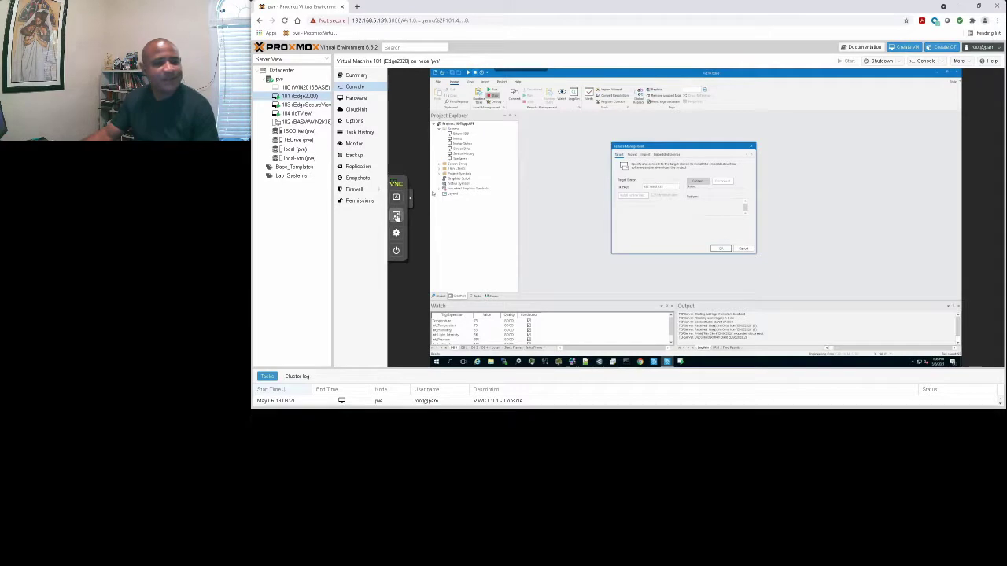
pyautogui.click(396, 216)
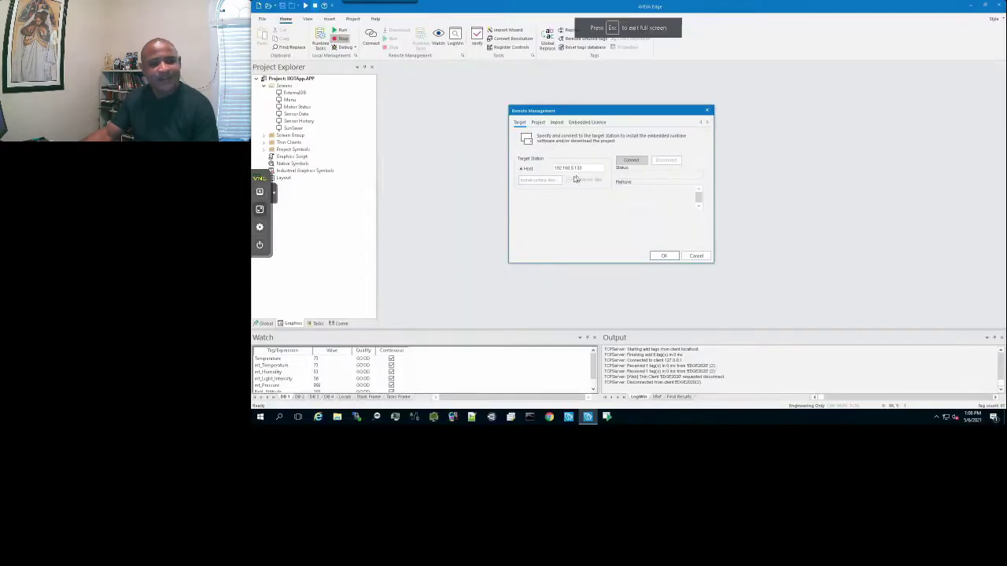
pyautogui.moveTo(590, 167); pyautogui.dragTo(548, 168)
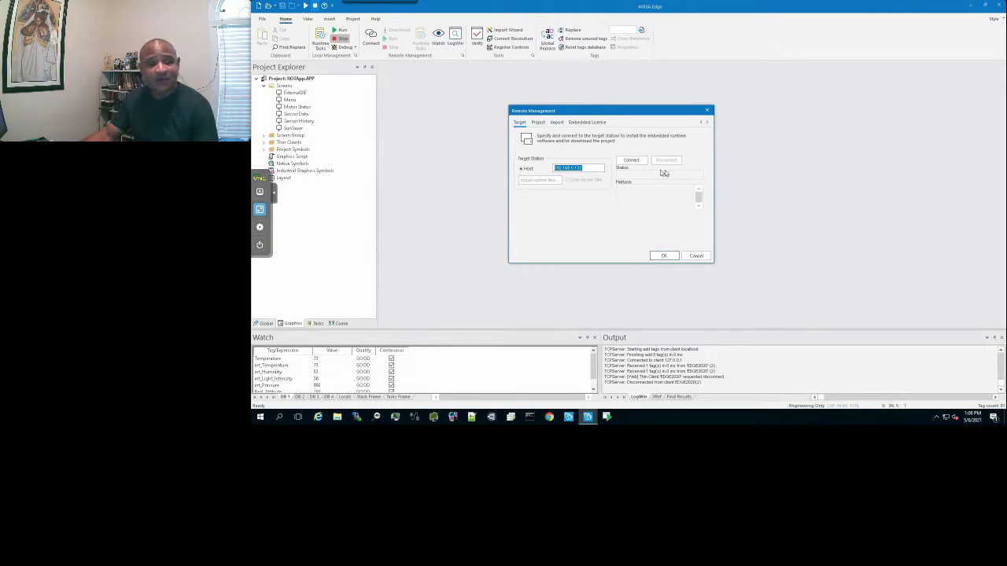
pyautogui.click(632, 162)
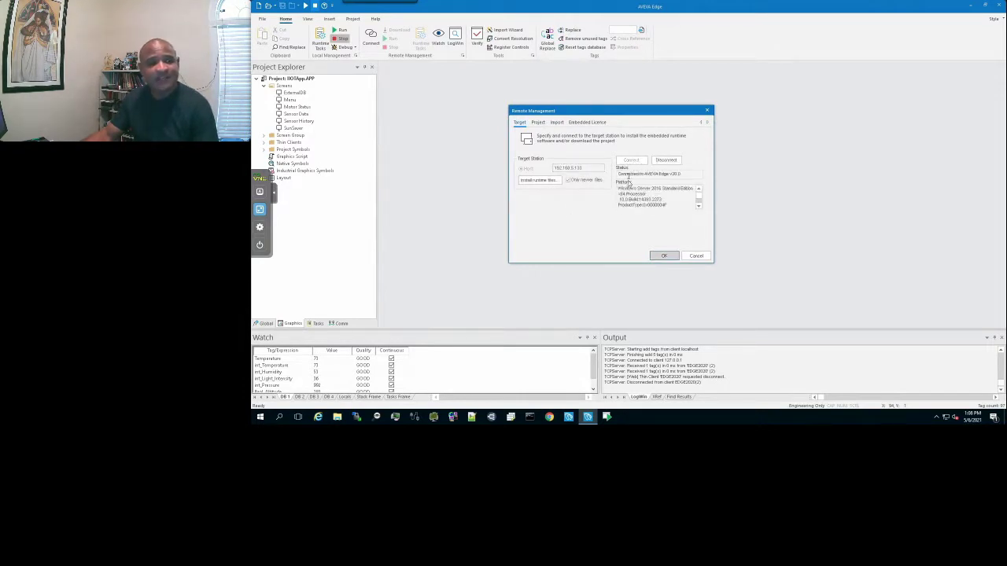
# Step: Check the target station's connection status and platform details, and install only the newer runtime files on it
pyautogui.moveTo(684, 174); pyautogui.dragTo(613, 174)
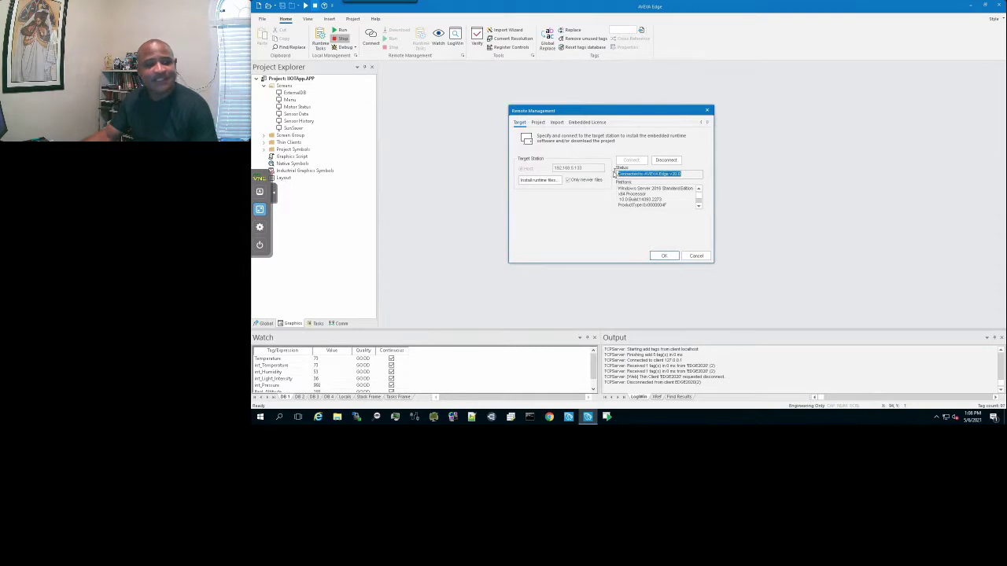
pyautogui.click(619, 189)
pyautogui.moveTo(619, 189); pyautogui.dragTo(646, 194)
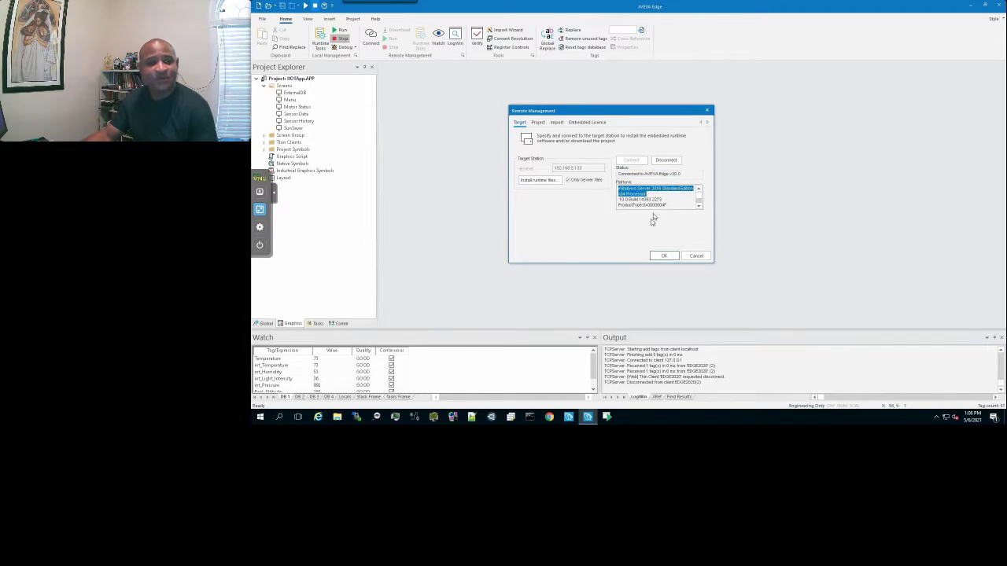
pyautogui.click(537, 180)
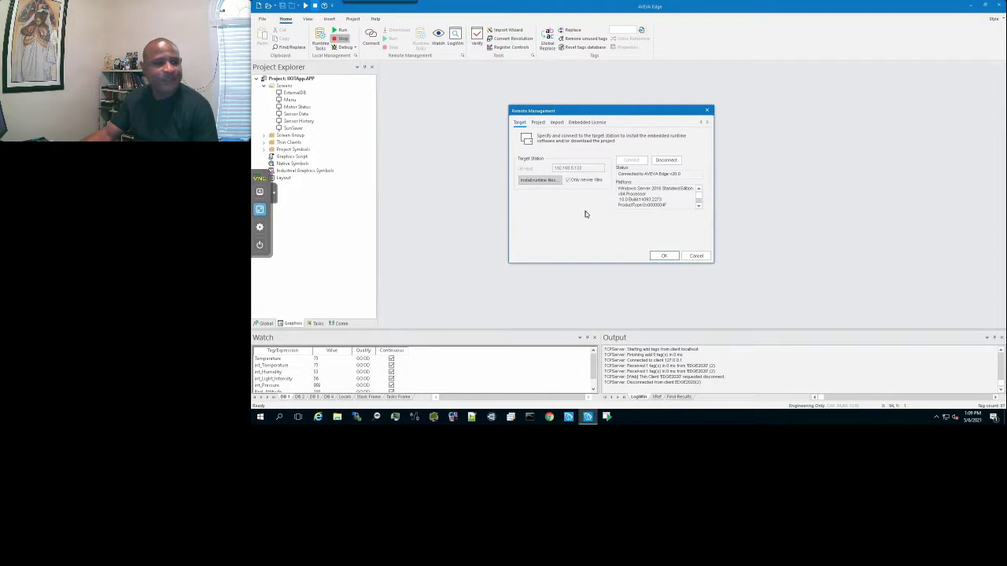
# Step: Download only newer IIOTApp project files to the target station, creating the remote project folder, and start the project there
pyautogui.click(535, 124)
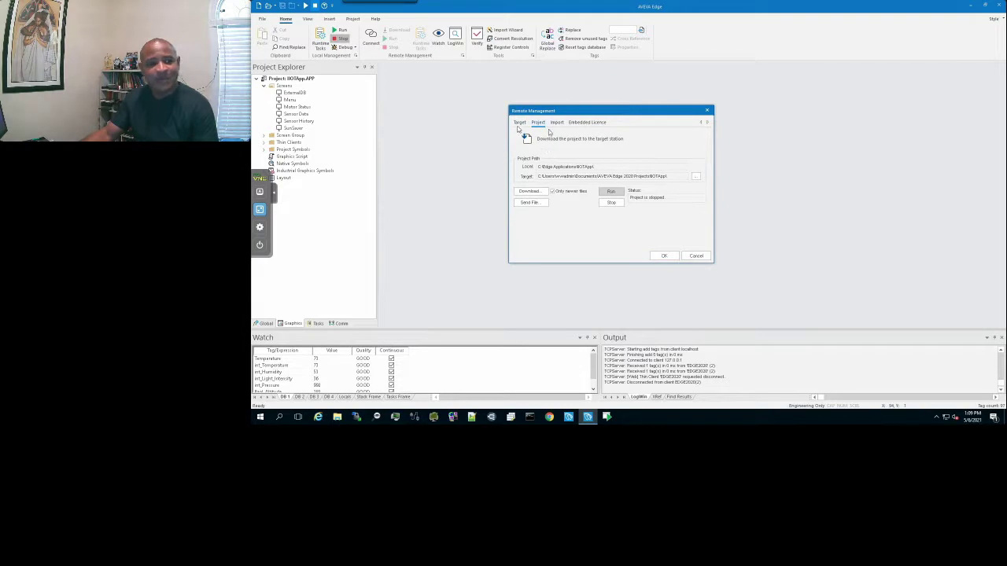
pyautogui.moveTo(593, 168); pyautogui.dragTo(522, 168)
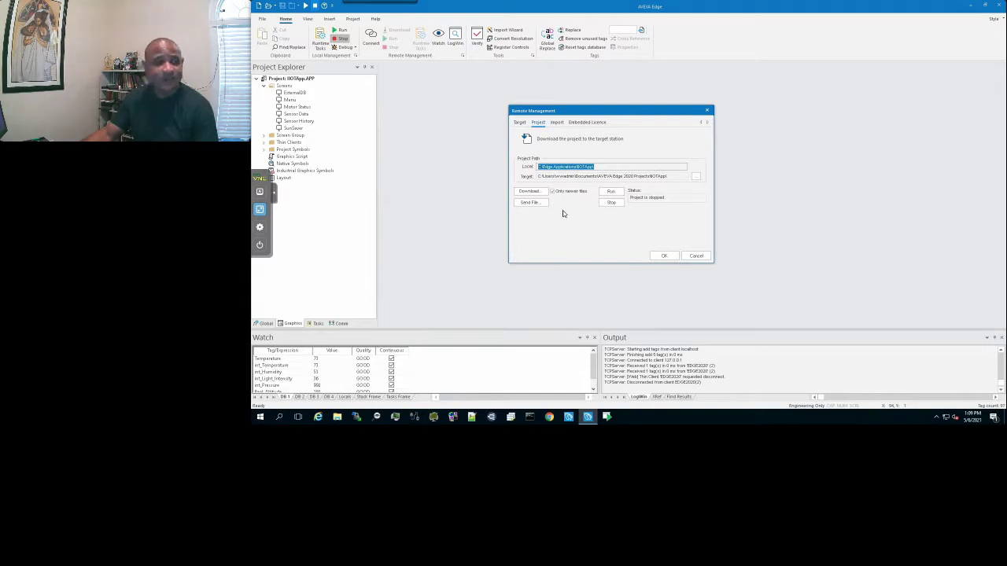
pyautogui.moveTo(668, 175); pyautogui.dragTo(694, 182)
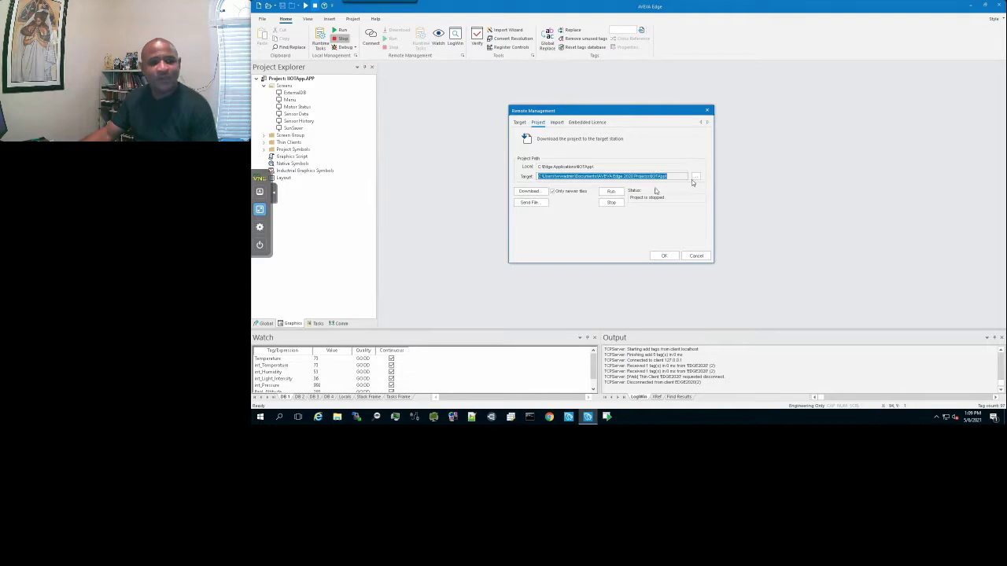
pyautogui.click(575, 179)
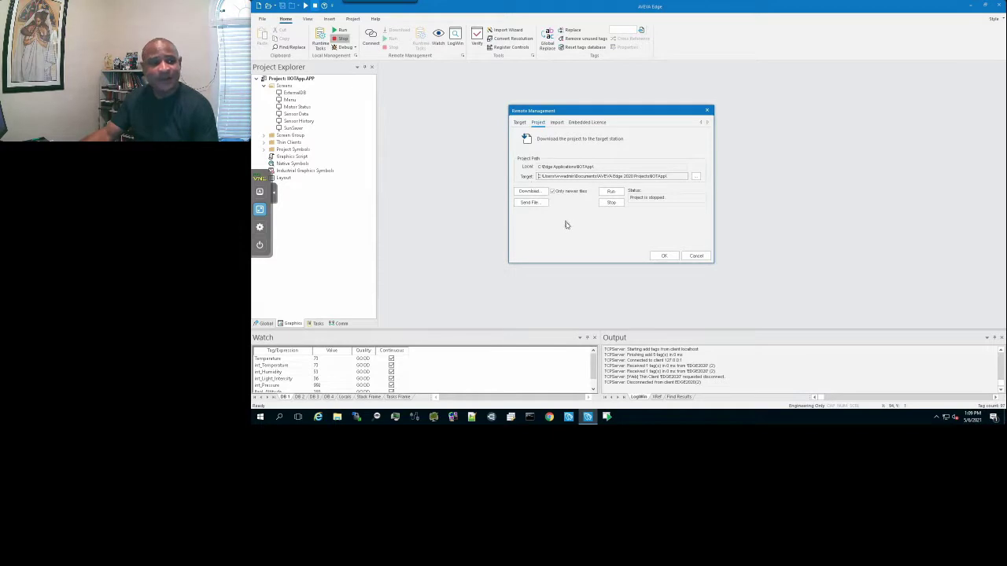
pyautogui.click(529, 192)
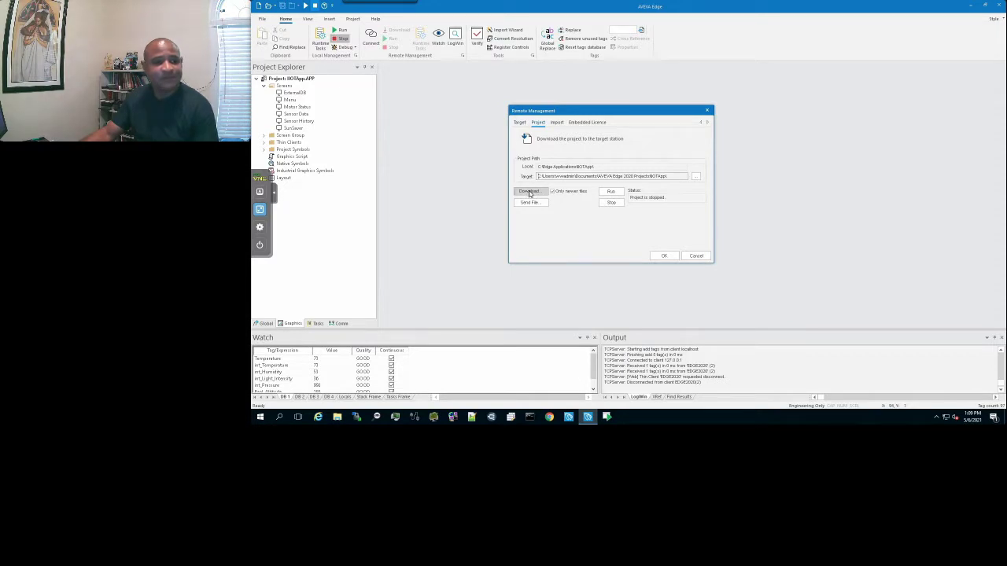
pyautogui.click(528, 192)
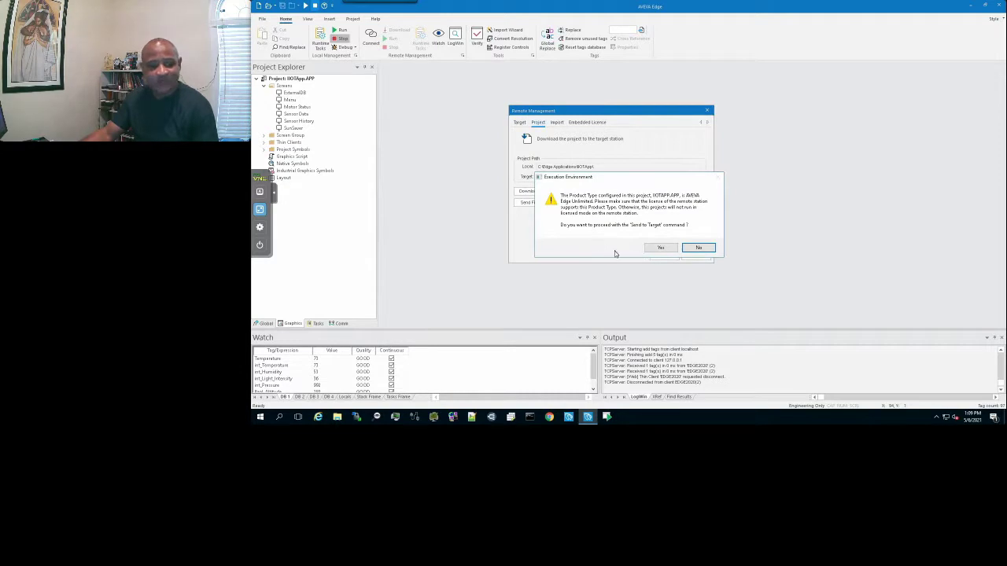
pyautogui.click(659, 248)
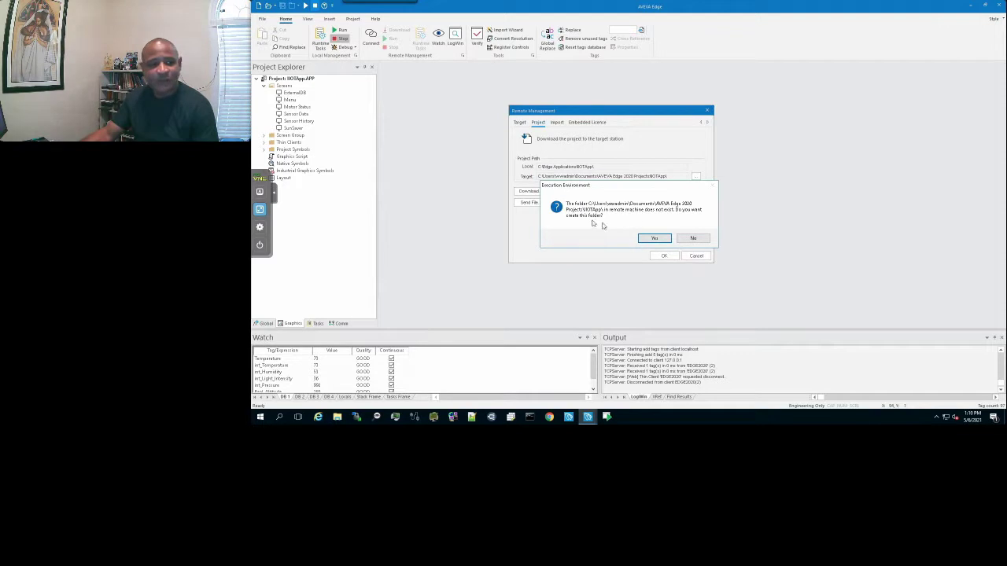
pyautogui.click(651, 238)
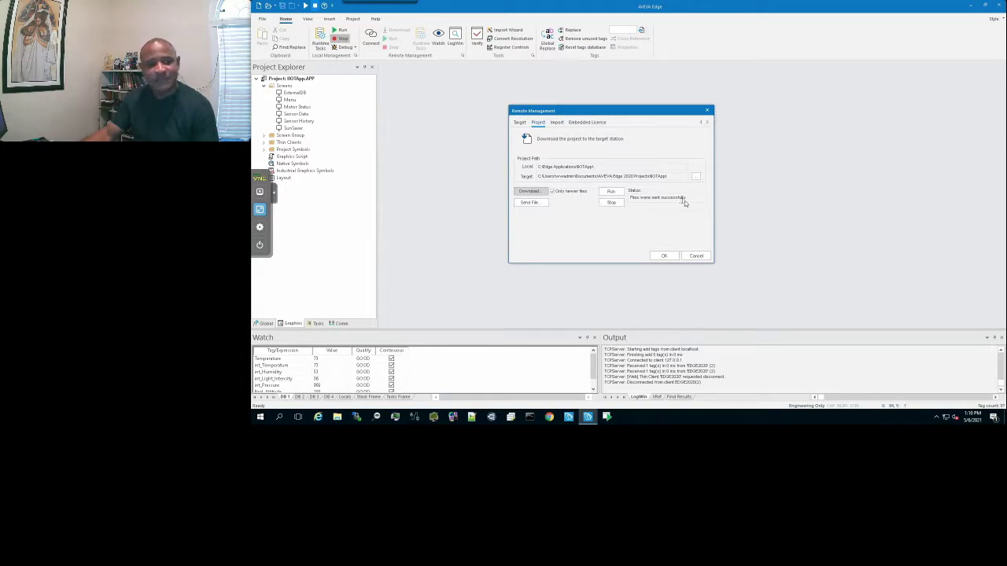
pyautogui.click(612, 193)
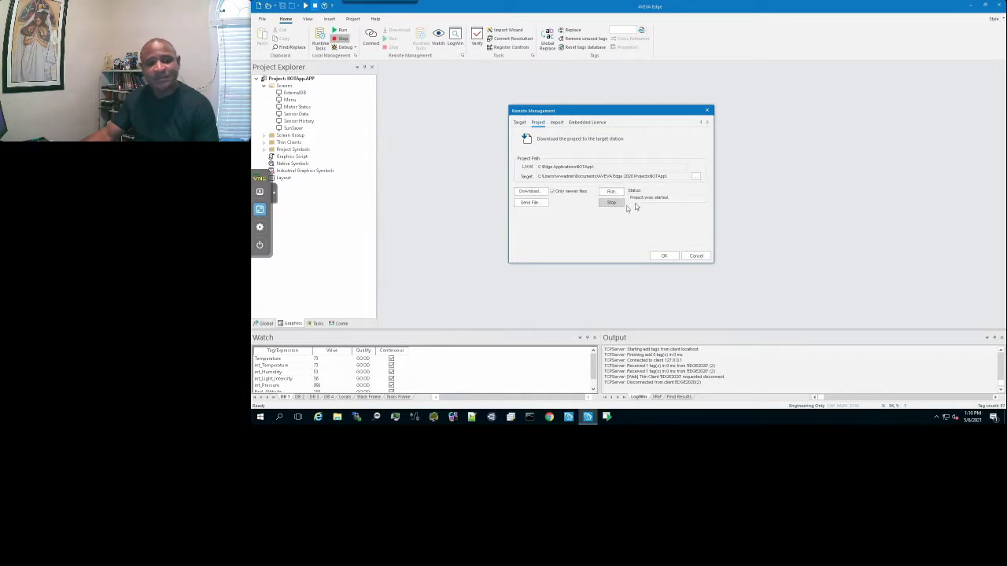
pyautogui.click(662, 255)
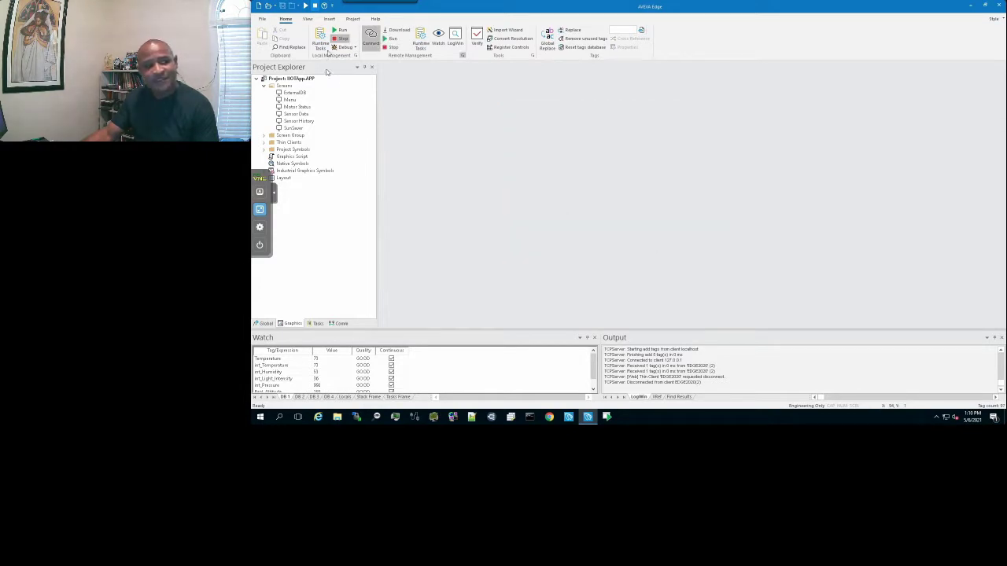
# Step: Run the IIOTApp project locally to view its Sensor History and Sensor Data screens, and exit the application
pyautogui.click(336, 31)
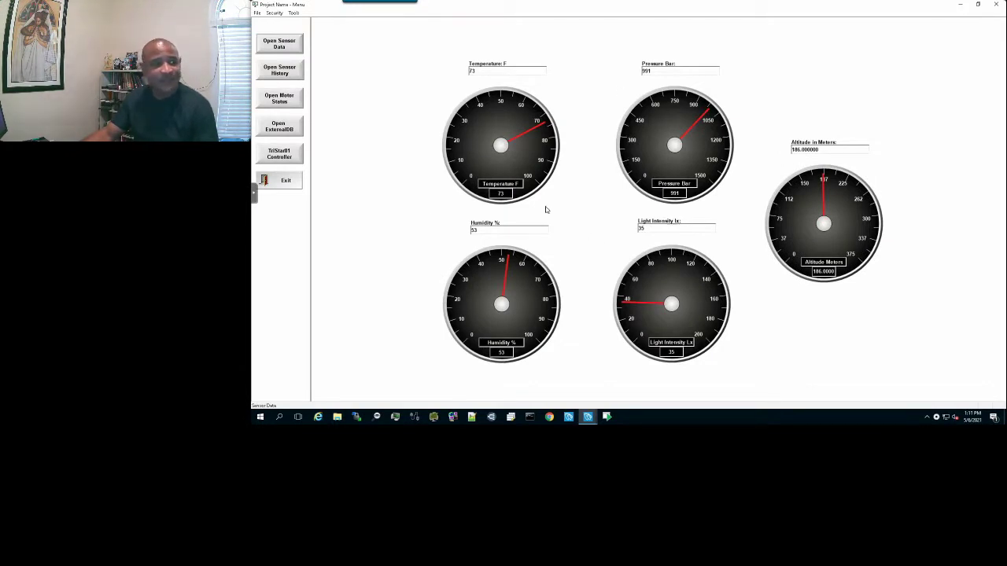
pyautogui.click(280, 71)
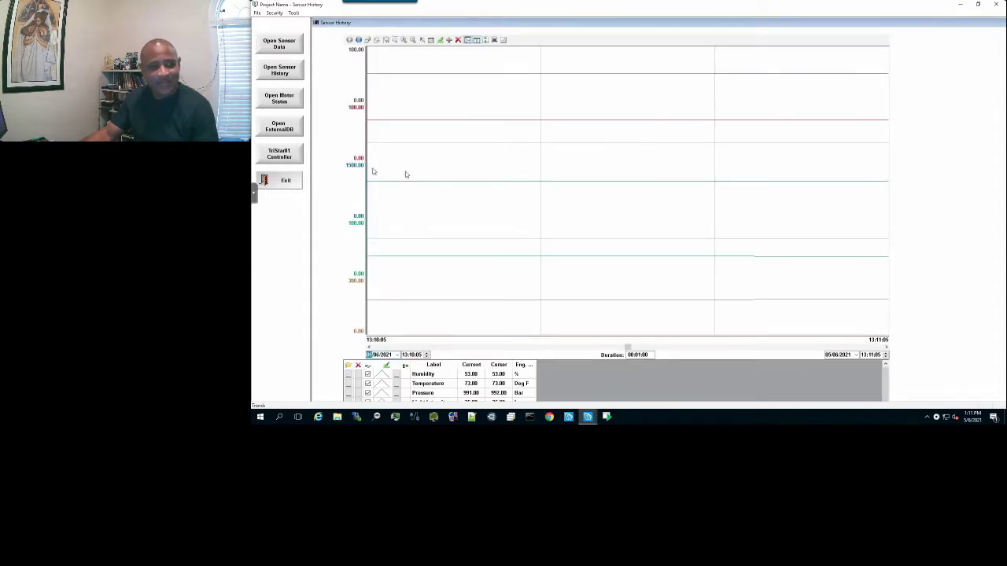
pyautogui.click(278, 47)
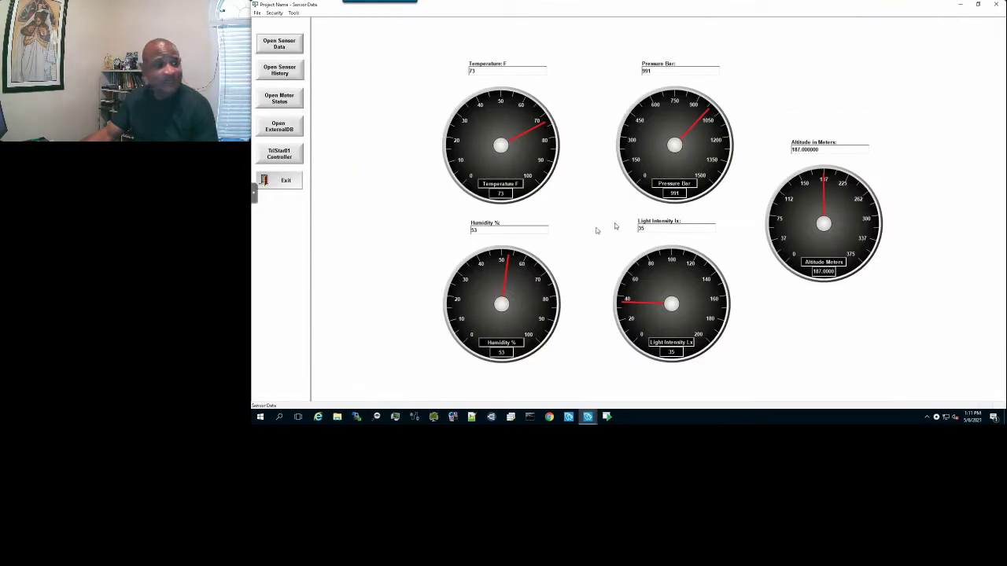
pyautogui.click(283, 184)
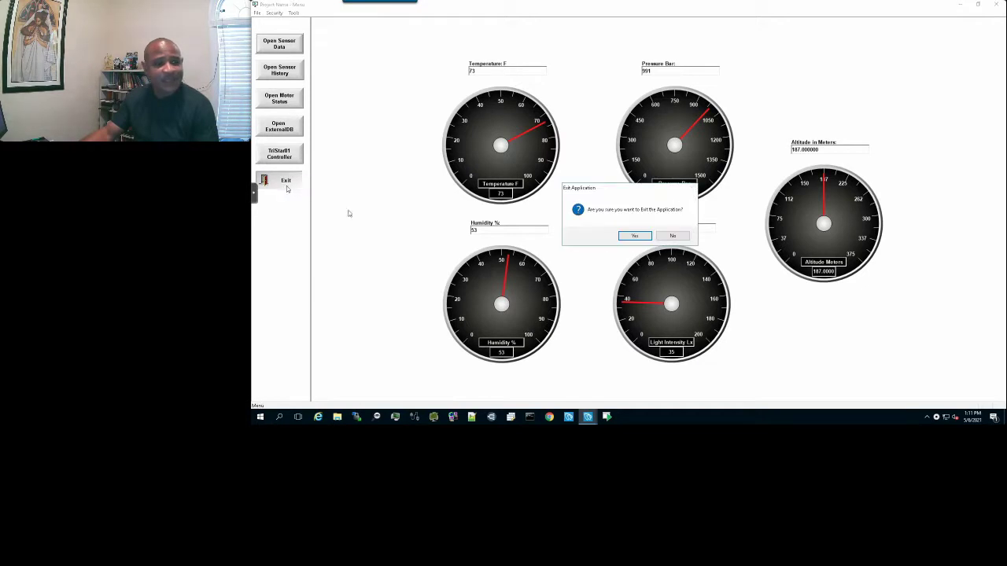
pyautogui.click(631, 238)
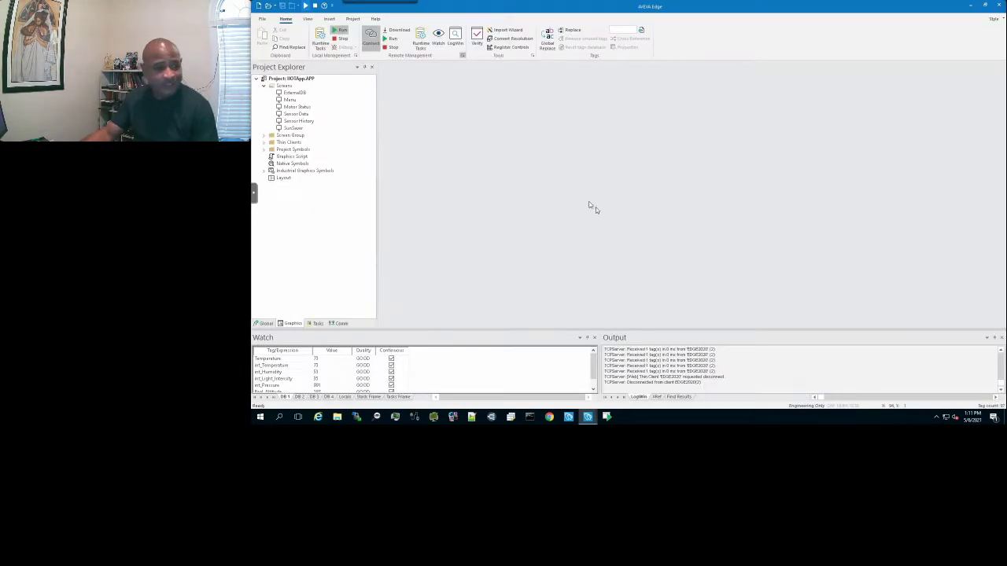
# Step: Show the EdgeSecureView virtual machine console in full screen and view the running project's Sensor History and Sensor Data screens
pyautogui.click(261, 207)
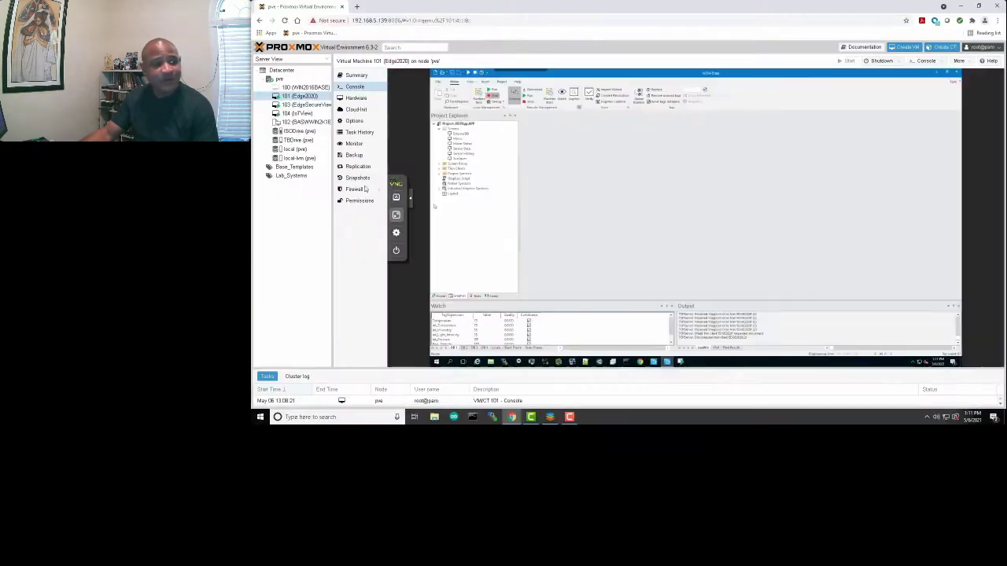
pyautogui.click(296, 105)
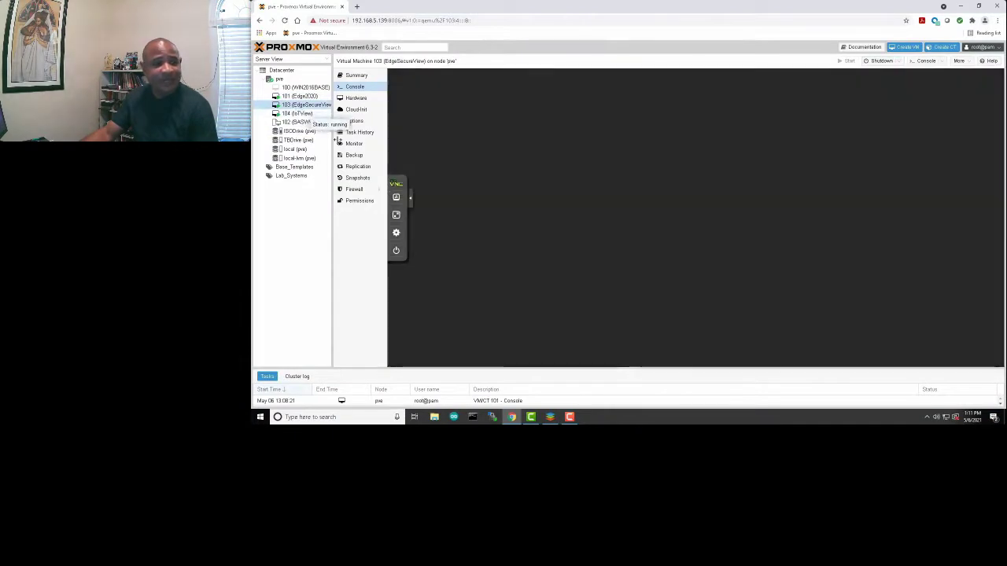
pyautogui.click(396, 216)
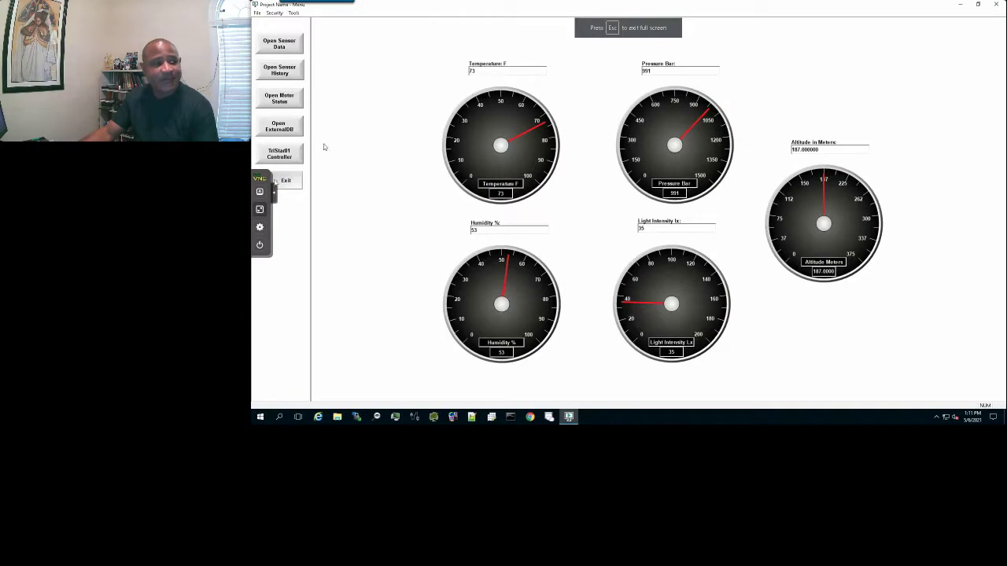
pyautogui.click(273, 195)
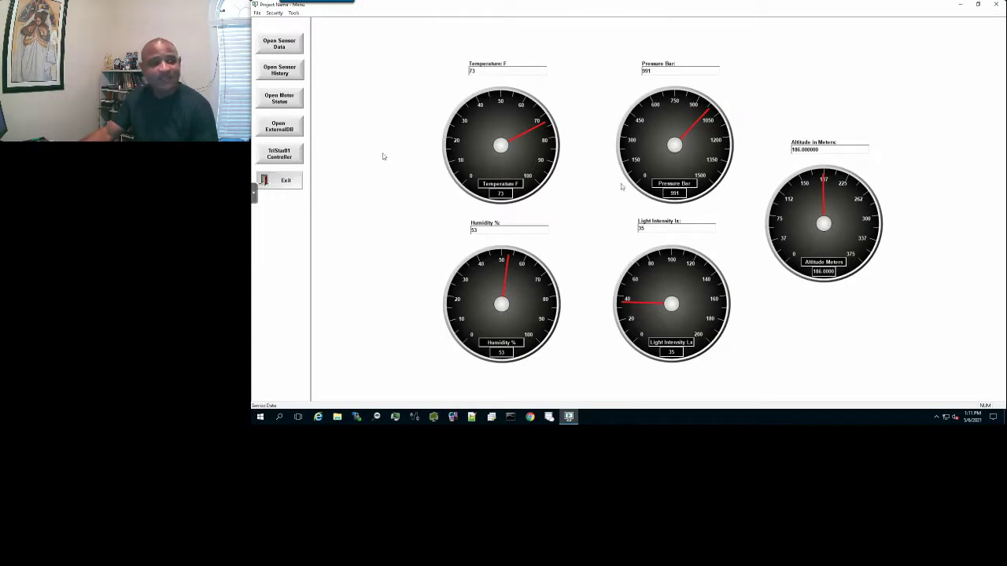
pyautogui.click(274, 72)
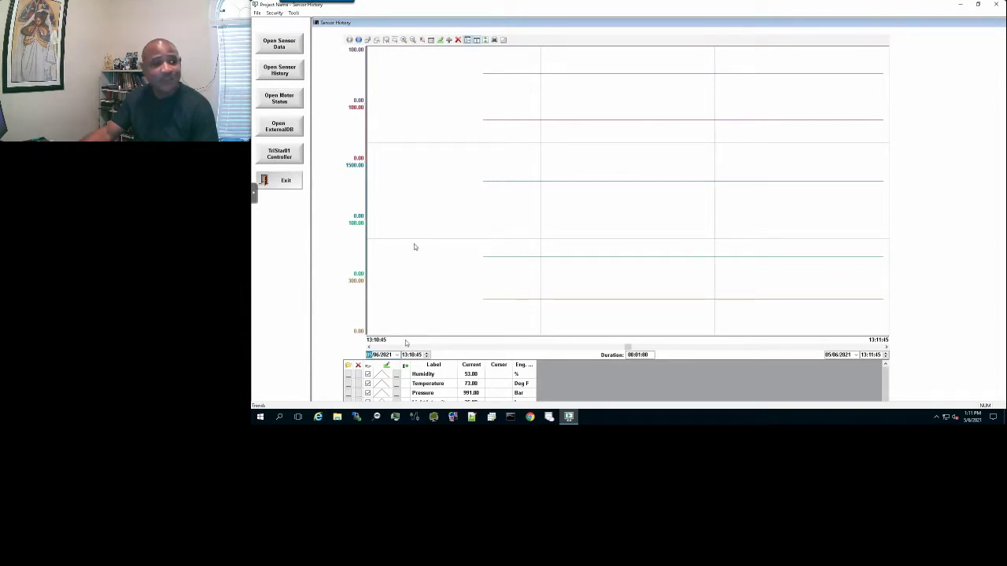
pyautogui.click(279, 43)
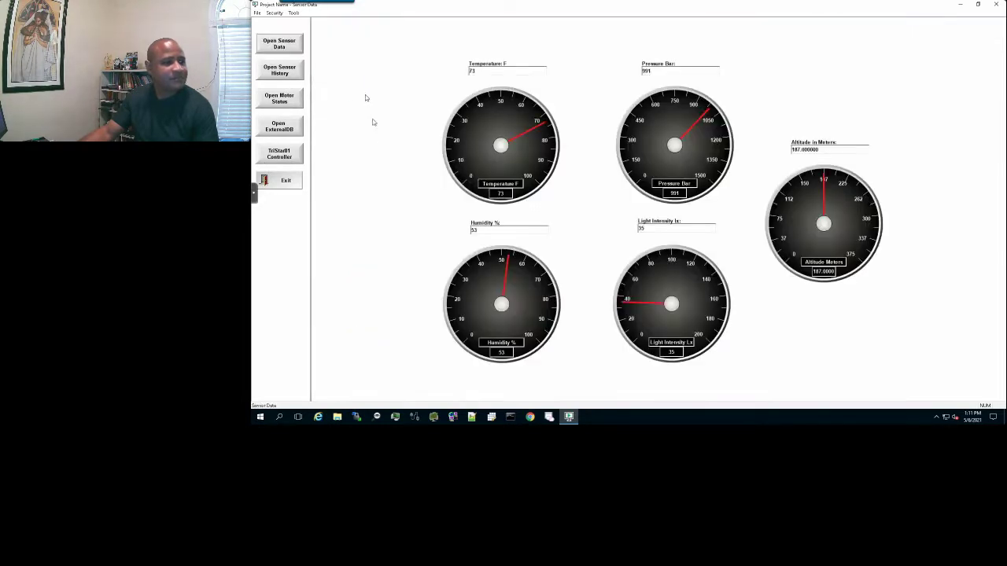
# Step: Leave the EdgeSecureView console and bring the Edge2020 virtual machine console back in full screen
pyautogui.click(254, 193)
pyautogui.click(259, 211)
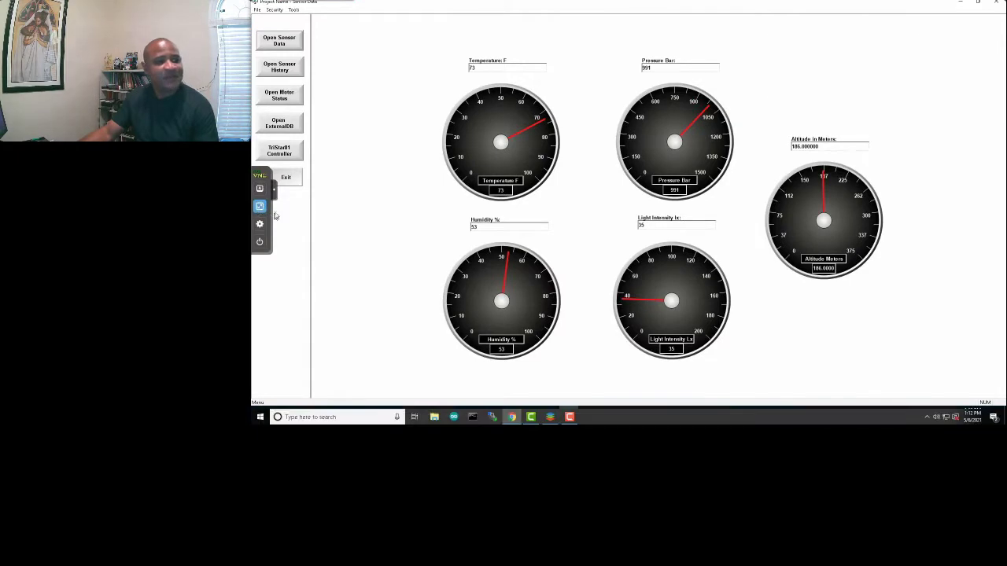
pyautogui.click(299, 96)
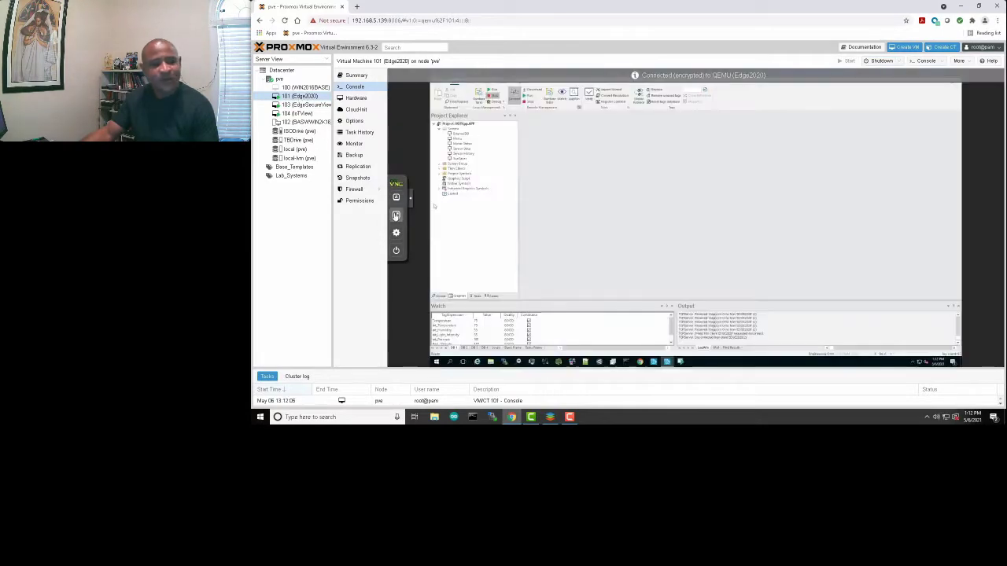
pyautogui.click(396, 215)
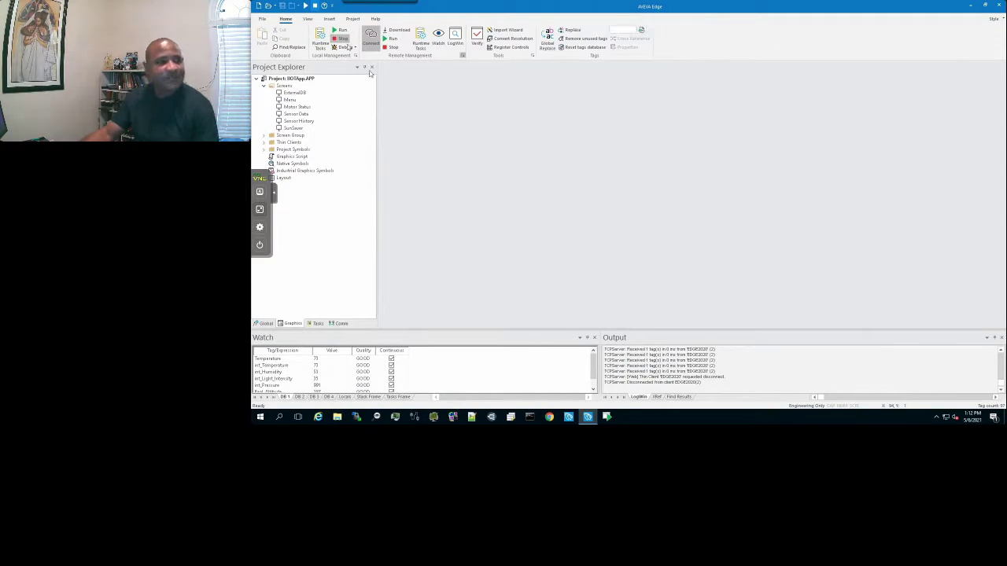
# Step: Review the target station's connection details and the remote project's run status in Remote Management, and close the dialog
pyautogui.click(369, 37)
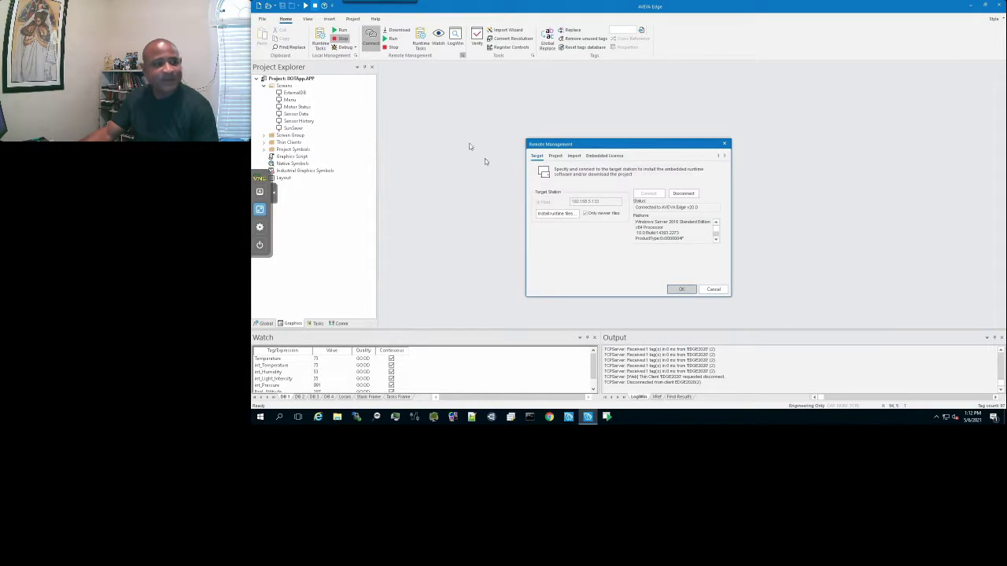
pyautogui.click(555, 156)
pyautogui.click(536, 156)
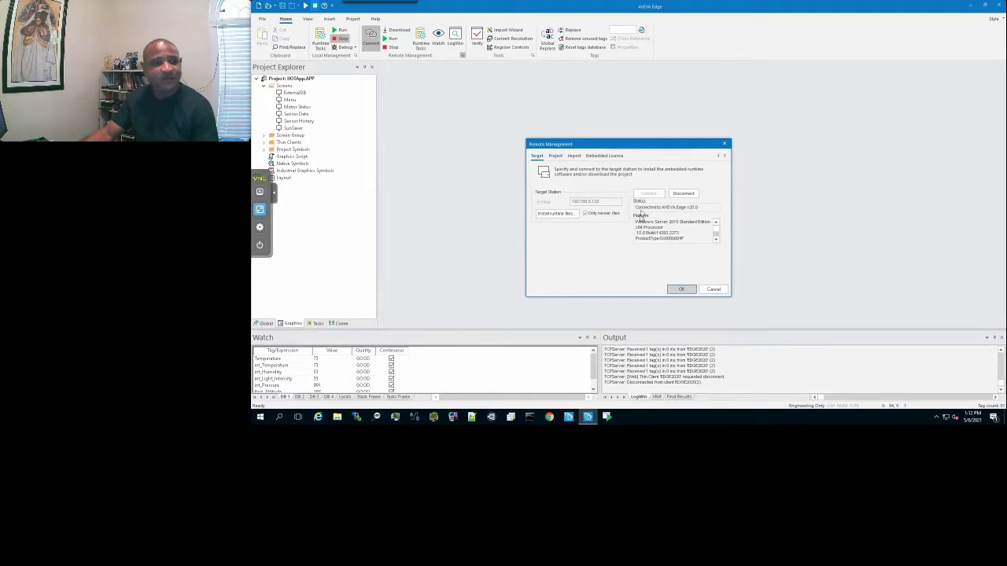
pyautogui.click(555, 157)
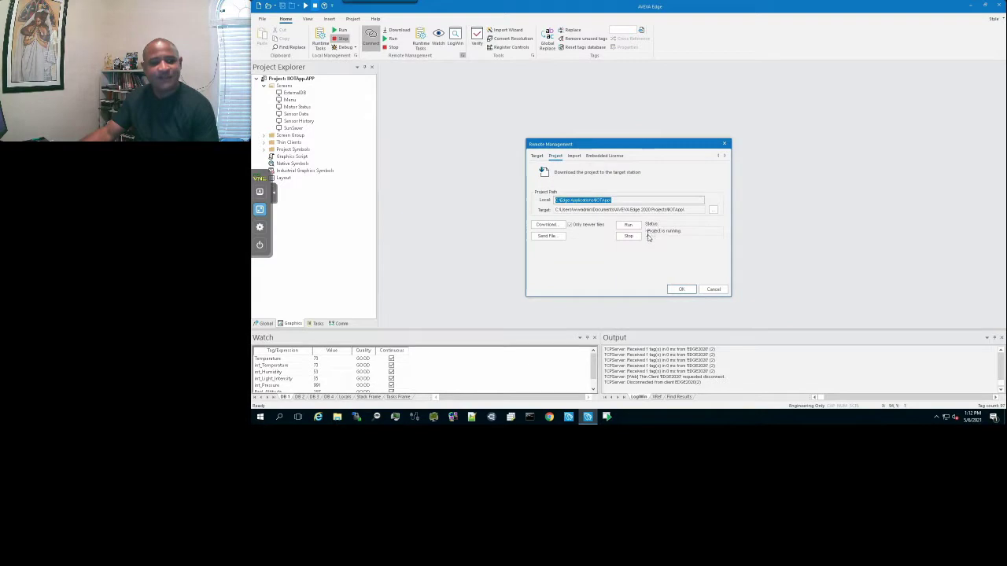
pyautogui.click(685, 229)
pyautogui.moveTo(685, 229); pyautogui.dragTo(642, 229)
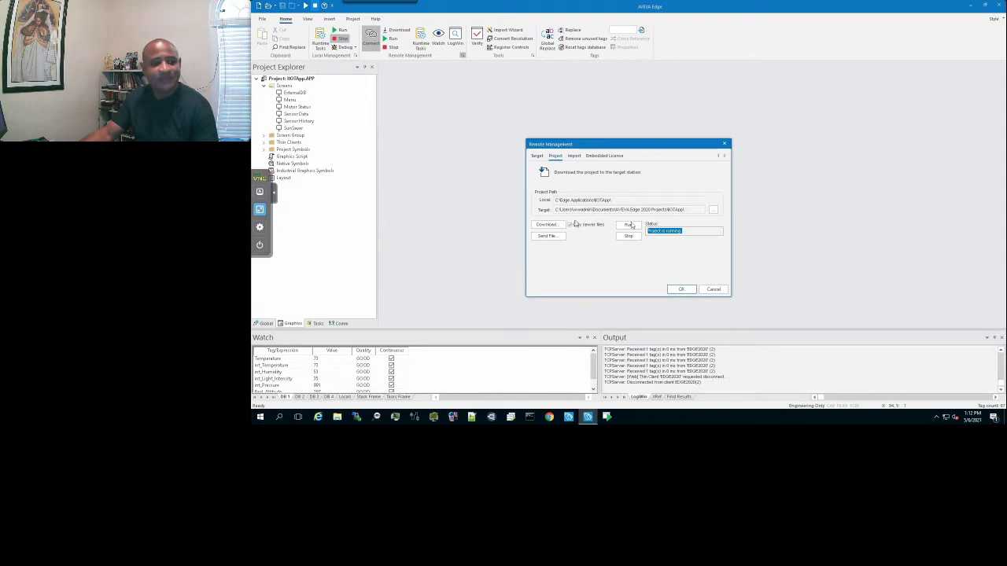
pyautogui.click(681, 290)
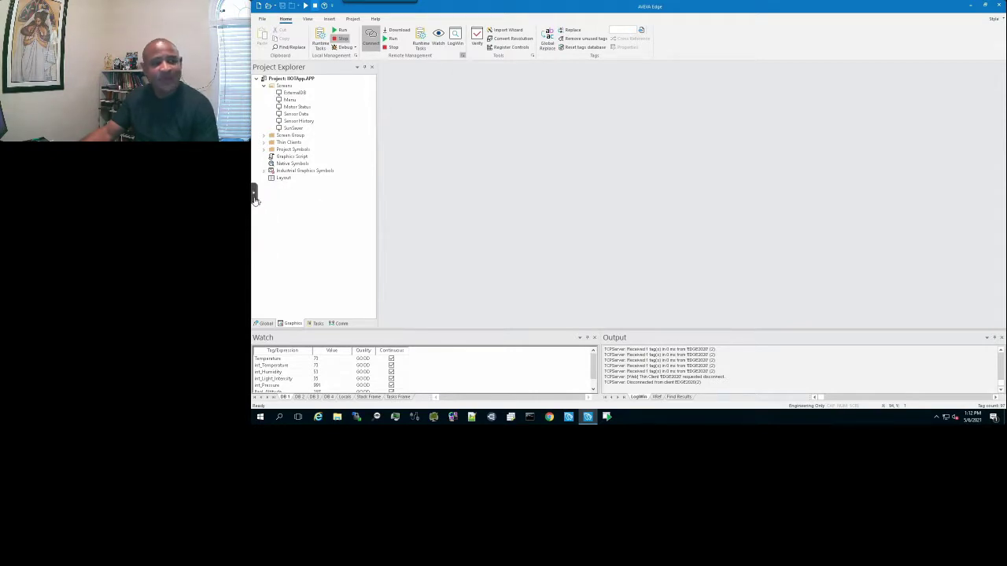
# Step: Switch from the Edge2020 console to the IoTView virtual machine console in full screen
pyautogui.click(254, 196)
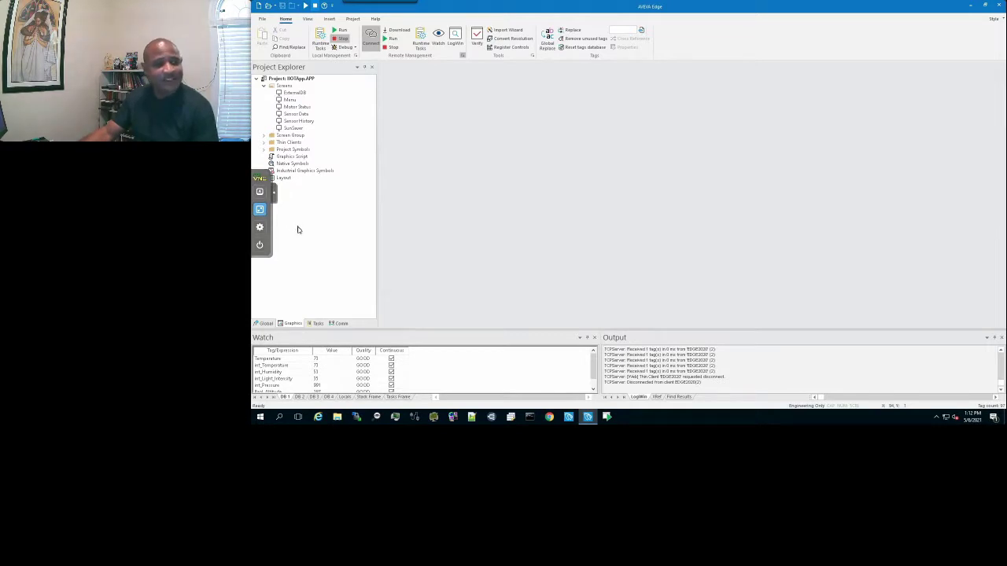
pyautogui.click(259, 210)
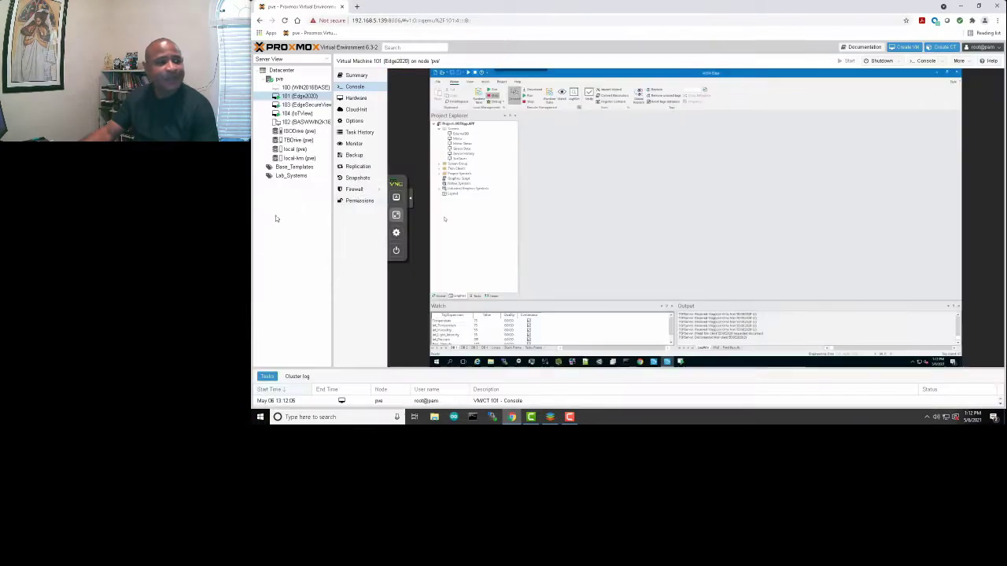
pyautogui.click(315, 114)
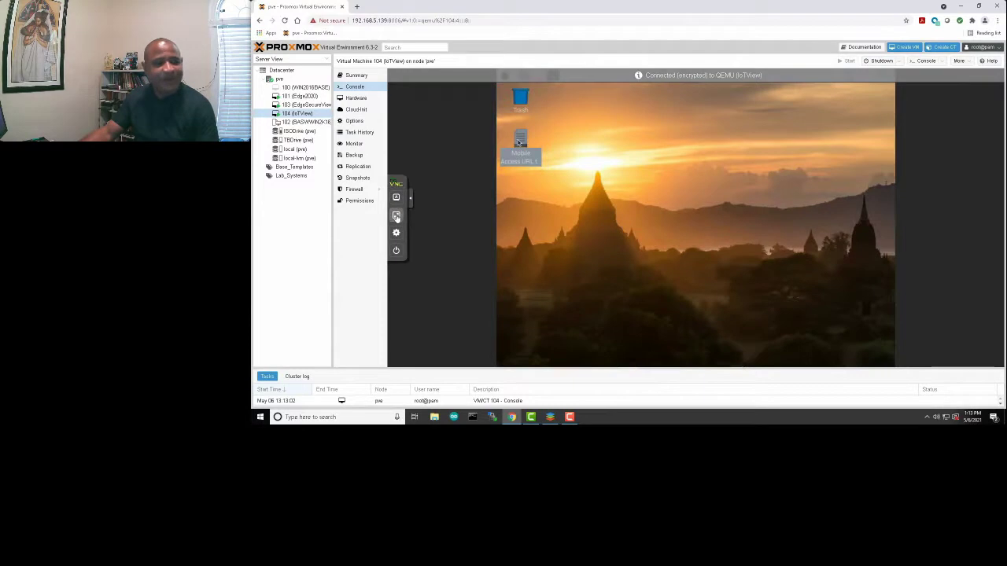
pyautogui.click(397, 217)
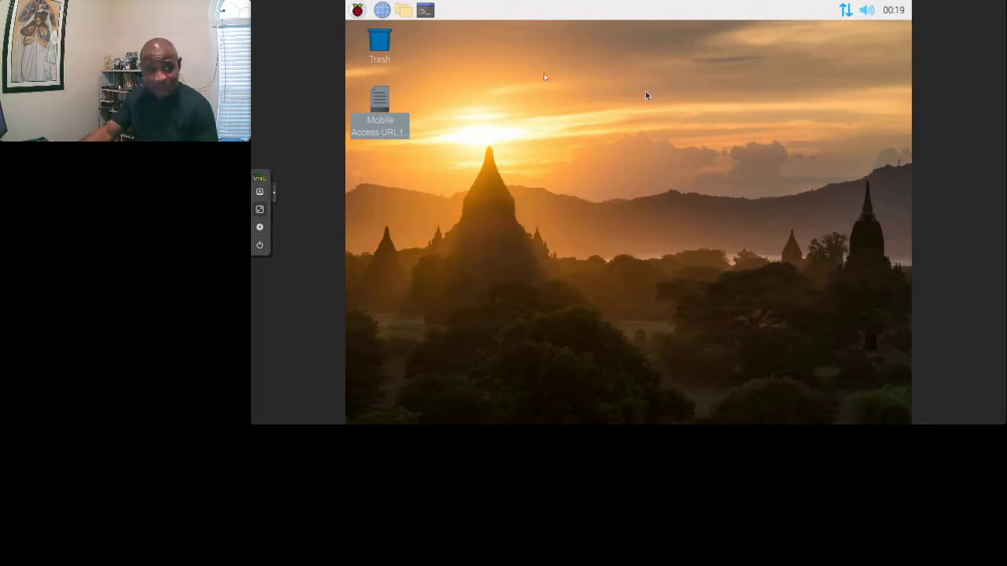
# Step: Open a maximized terminal on the Raspberry desktop, run ifconfig, and highlight the eth0 interface's IPv4 address
pyautogui.click(424, 10)
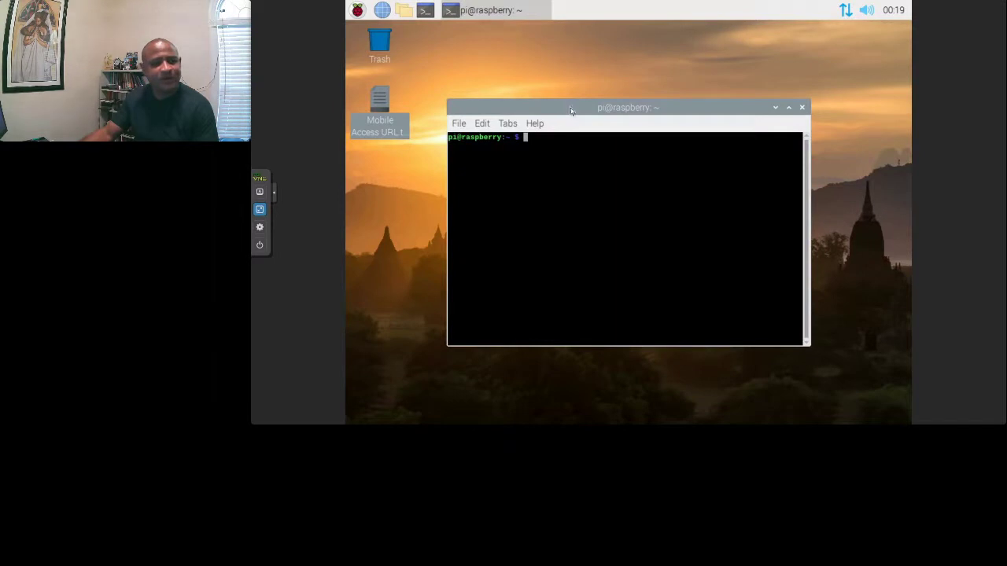
pyautogui.doubleClick(564, 150)
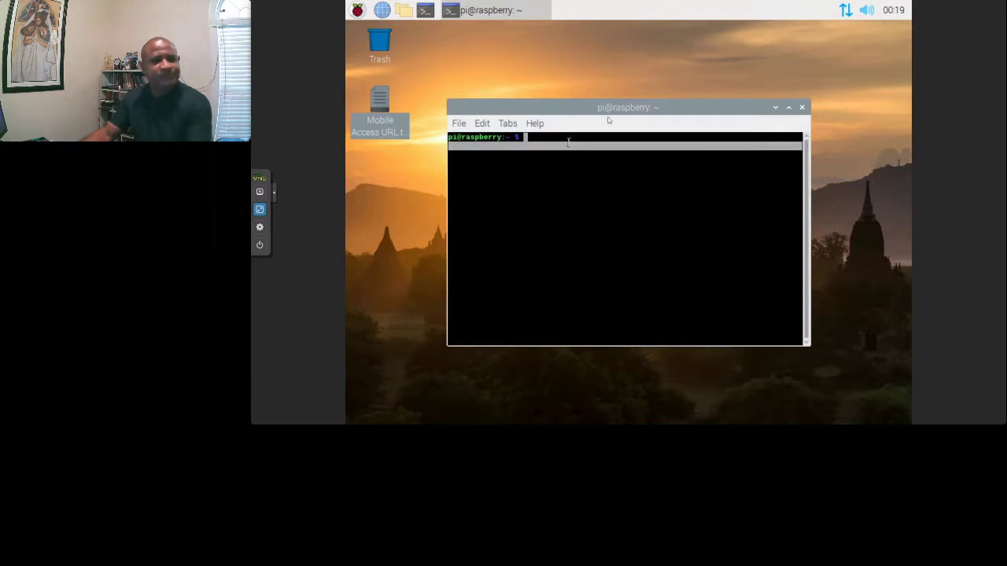
pyautogui.click(789, 110)
pyautogui.click(545, 120)
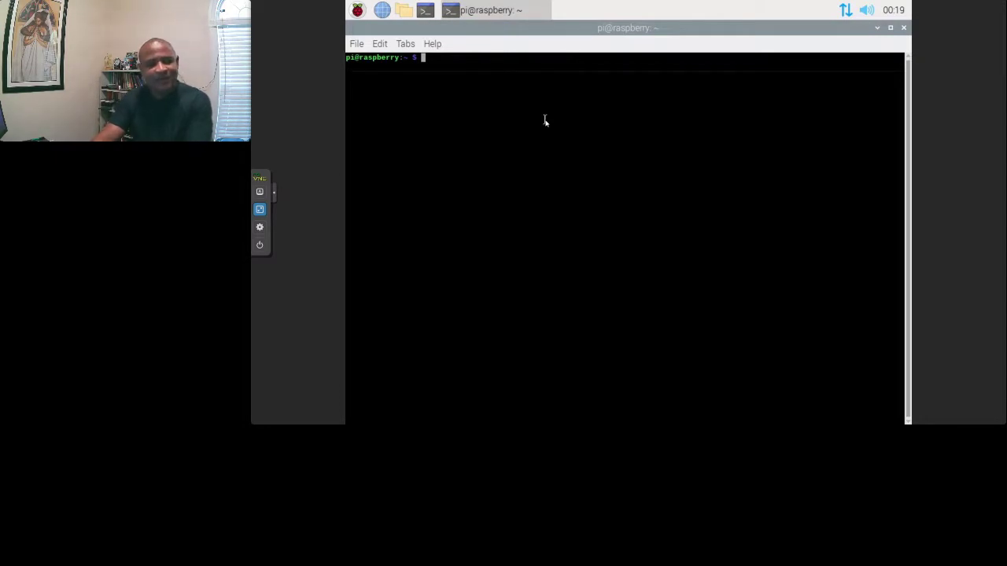
pyautogui.write('if')
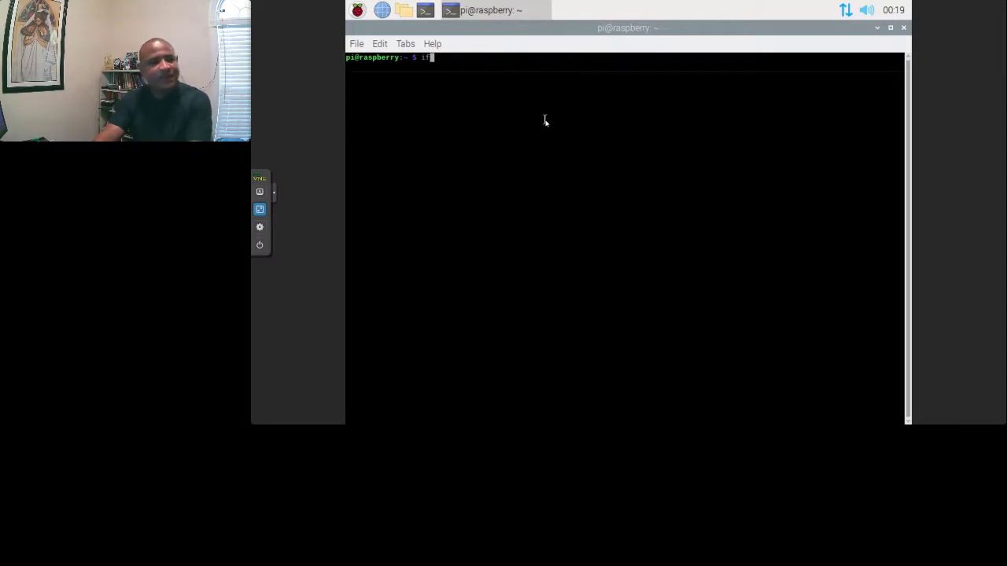
pyautogui.write('con')
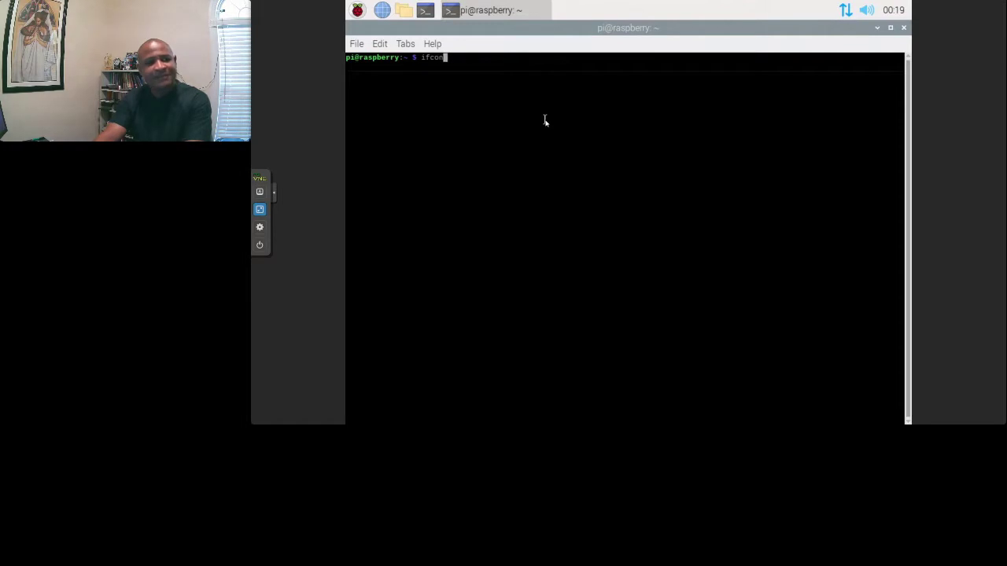
pyautogui.write('fig')
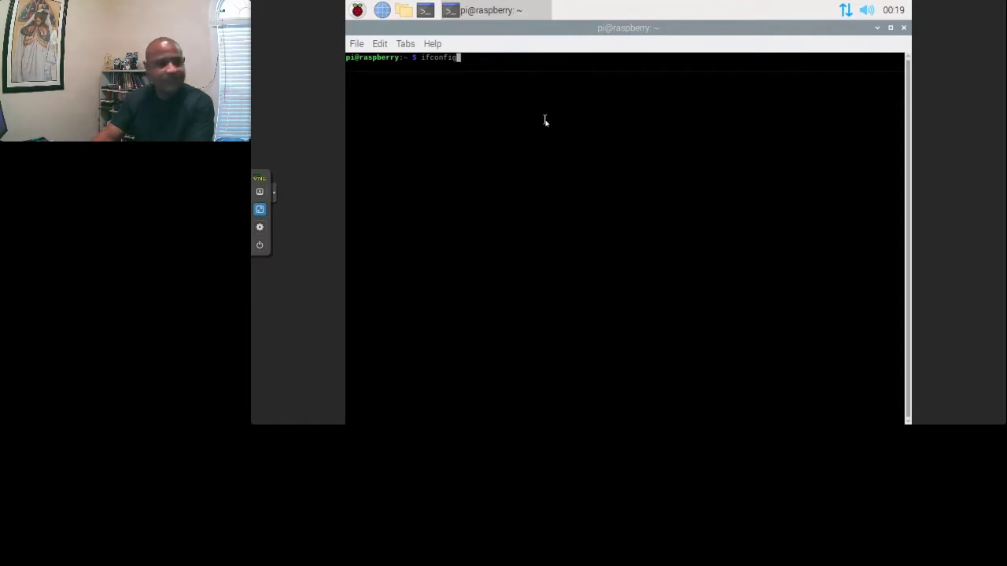
pyautogui.press('Return')
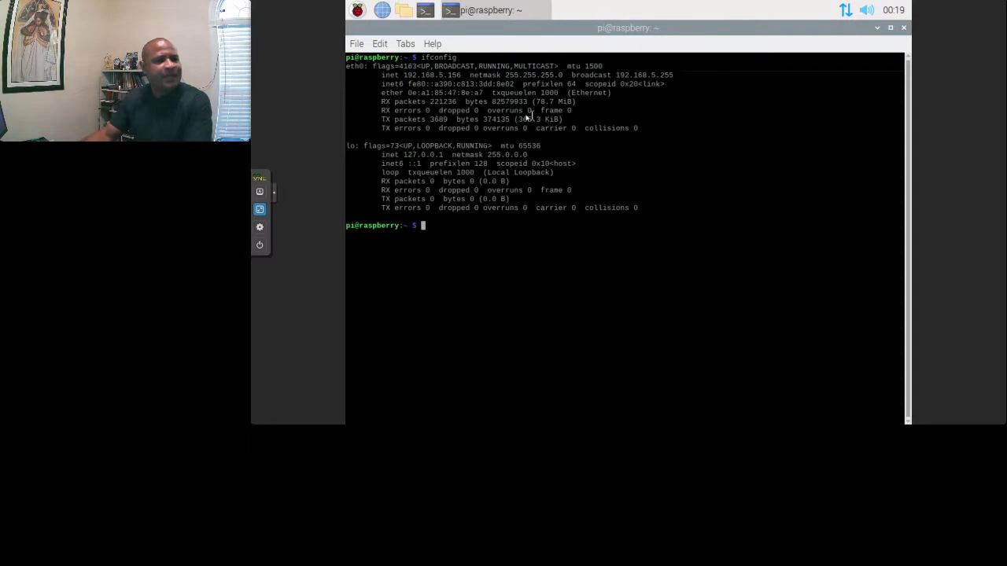
pyautogui.moveTo(404, 75); pyautogui.dragTo(465, 76)
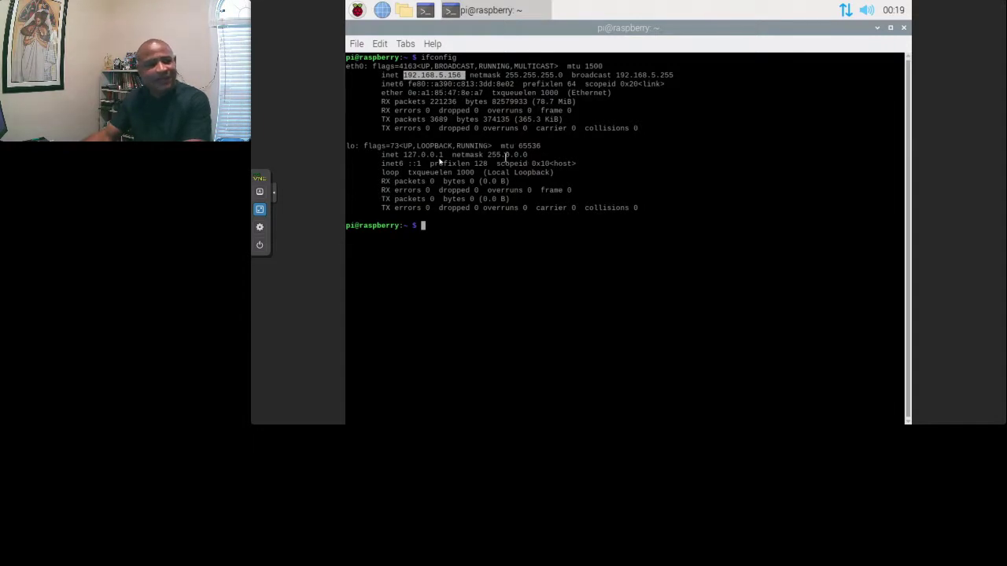
# Step: Leave the IoTView console and reopen the Edge2020 virtual machine in full screen
pyautogui.click(259, 211)
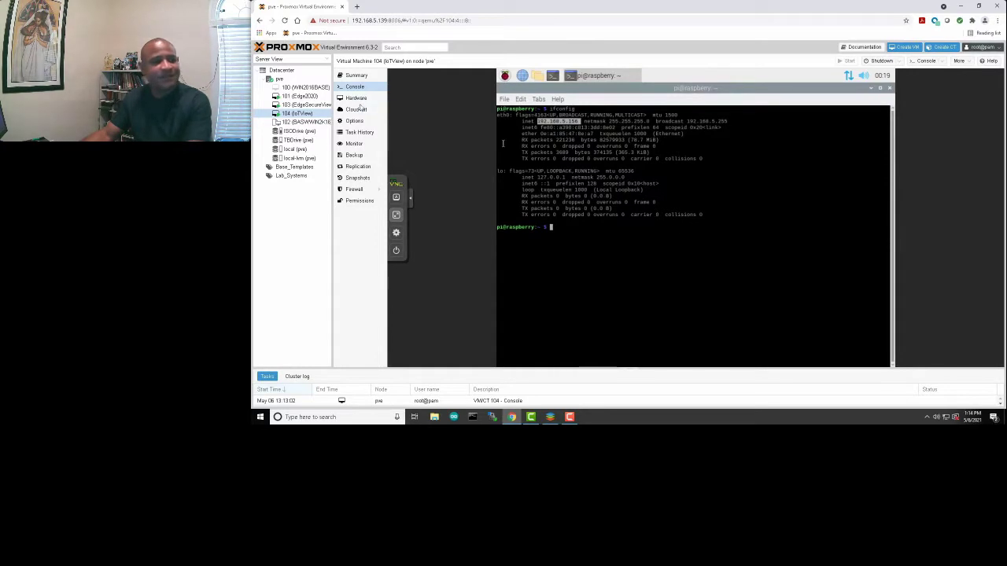
pyautogui.click(303, 96)
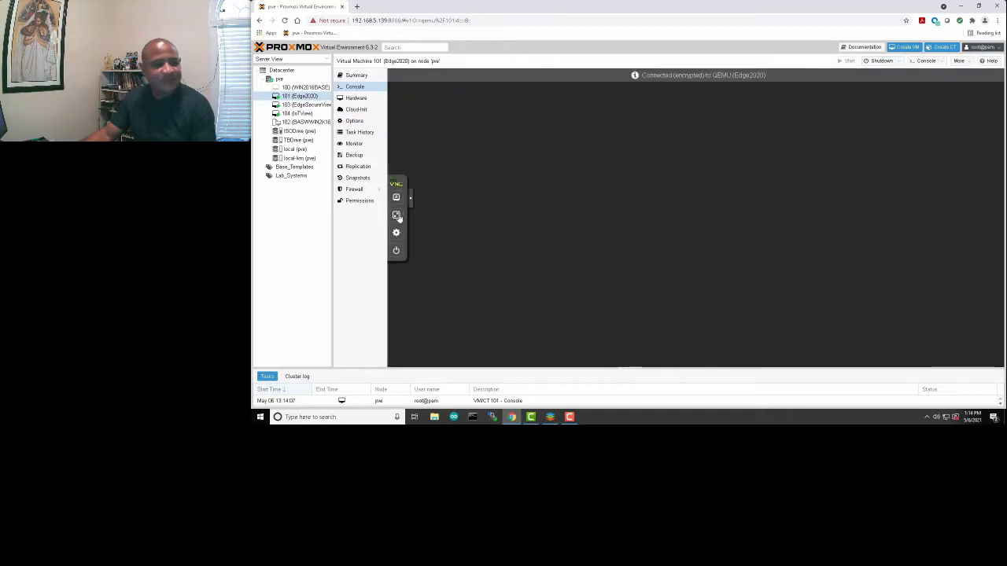
pyautogui.click(396, 215)
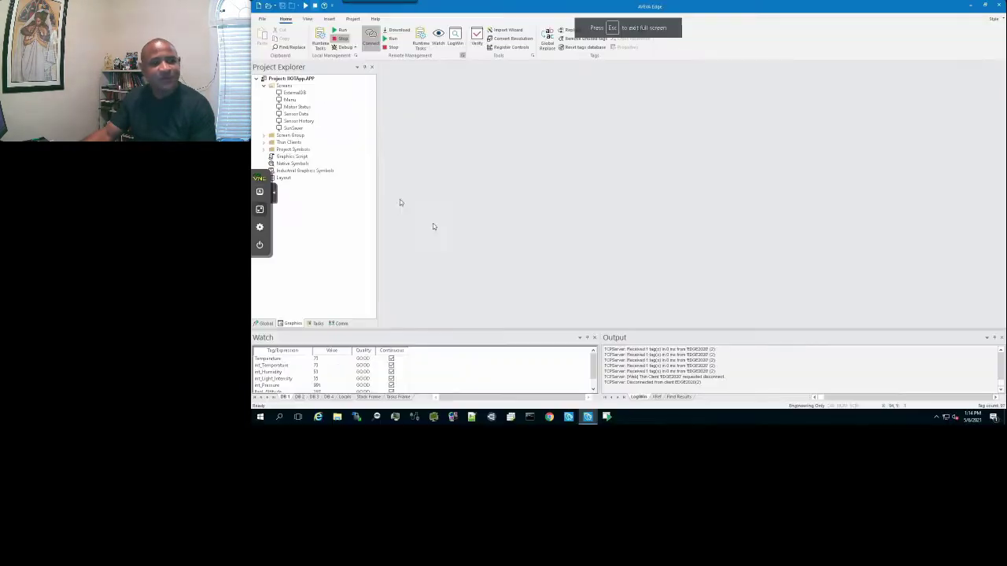
# Step: Open the Technical Reference at the IoT View Runtime installation section and display the Raspberry Pi example
pyautogui.click(375, 18)
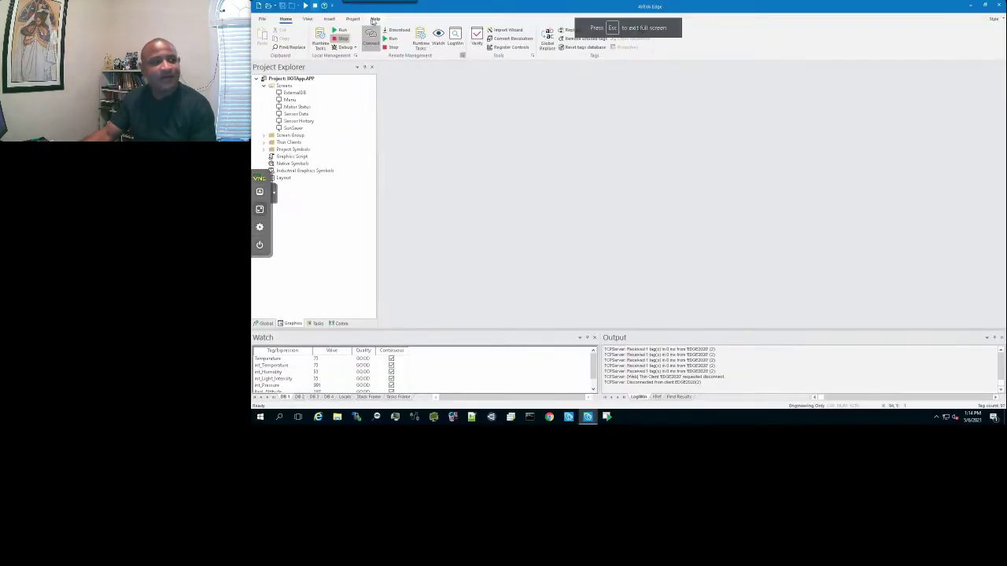
pyautogui.click(282, 35)
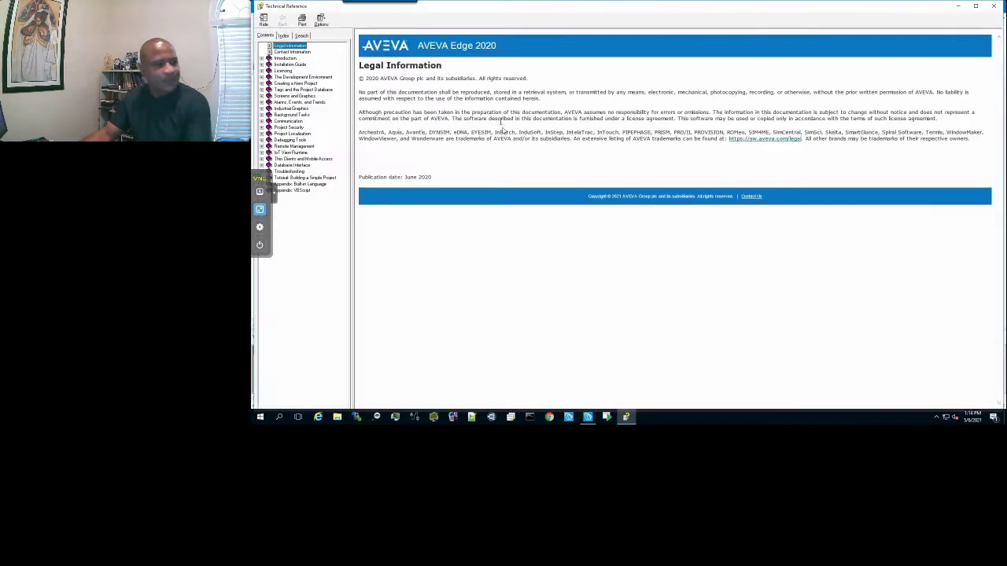
pyautogui.click(287, 153)
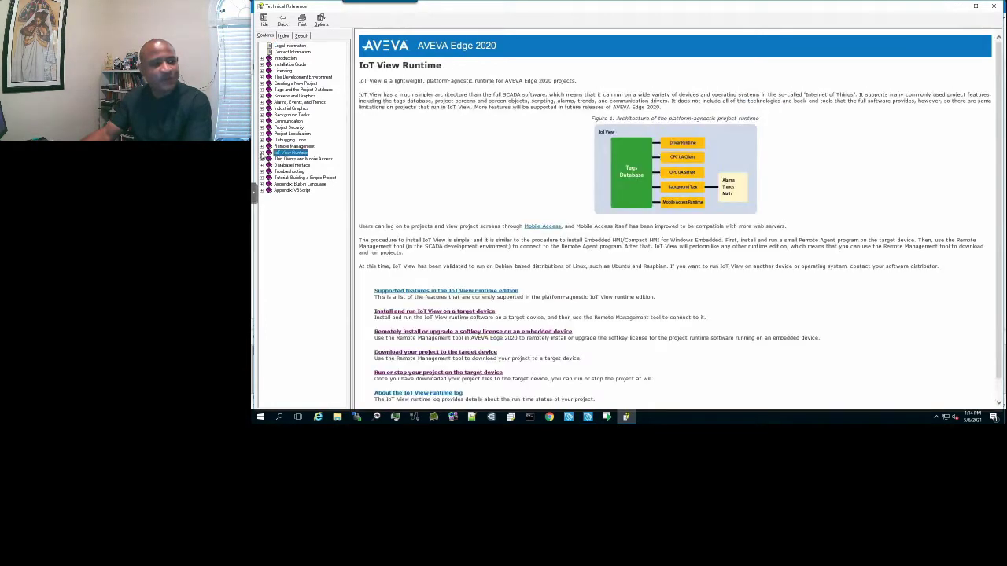
pyautogui.click(261, 153)
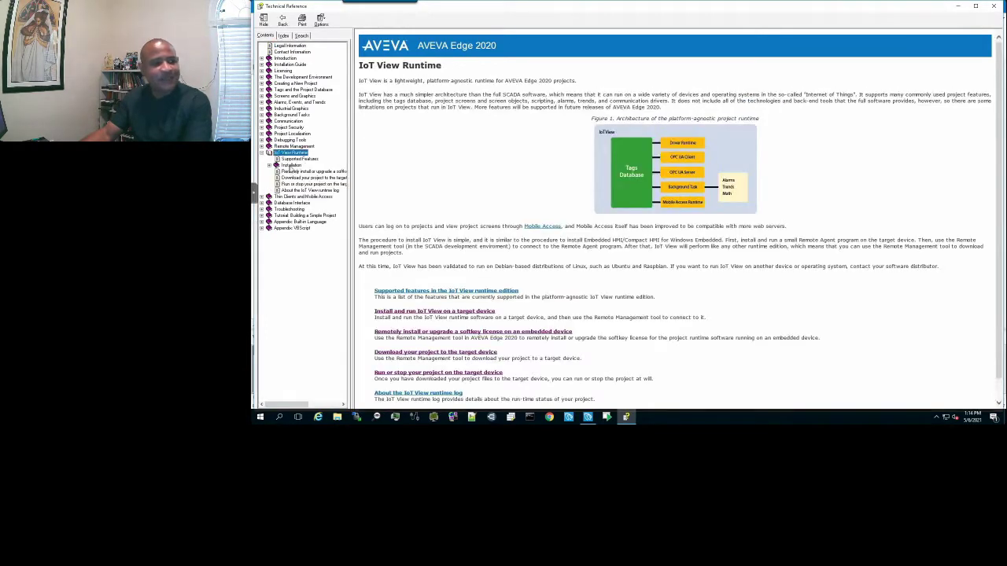
pyautogui.click(291, 165)
pyautogui.click(269, 166)
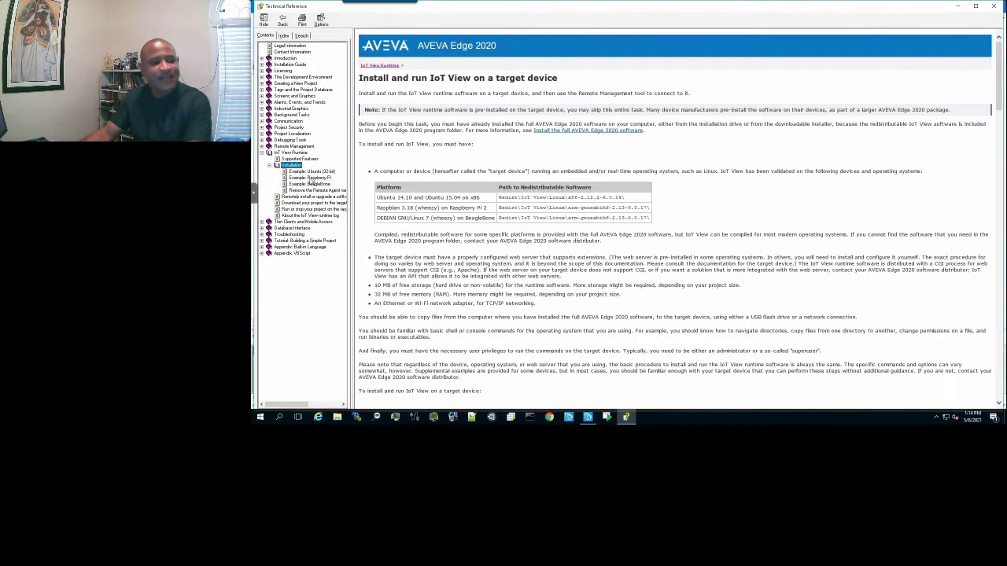
pyautogui.click(311, 179)
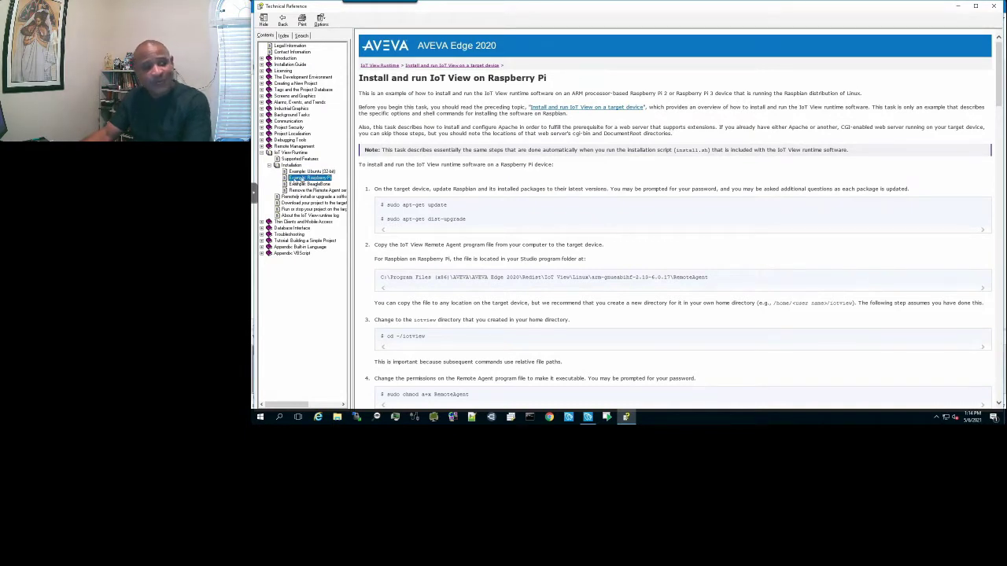
# Step: Show the Ubuntu (32-bit) installation example and highlight the RemoteAgent file path in its first procedure step
pyautogui.click(304, 172)
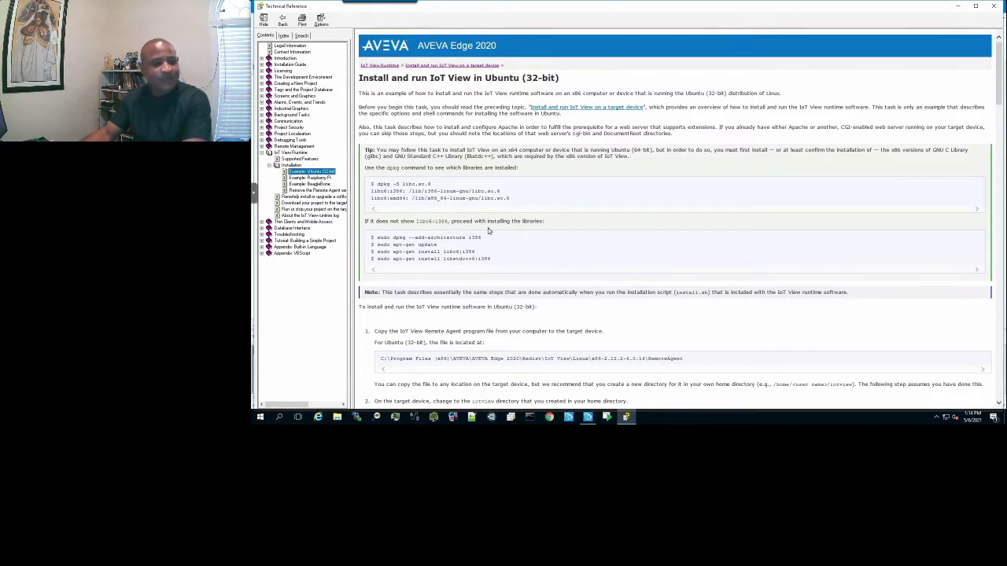
pyautogui.scroll(-3, 483, 231)
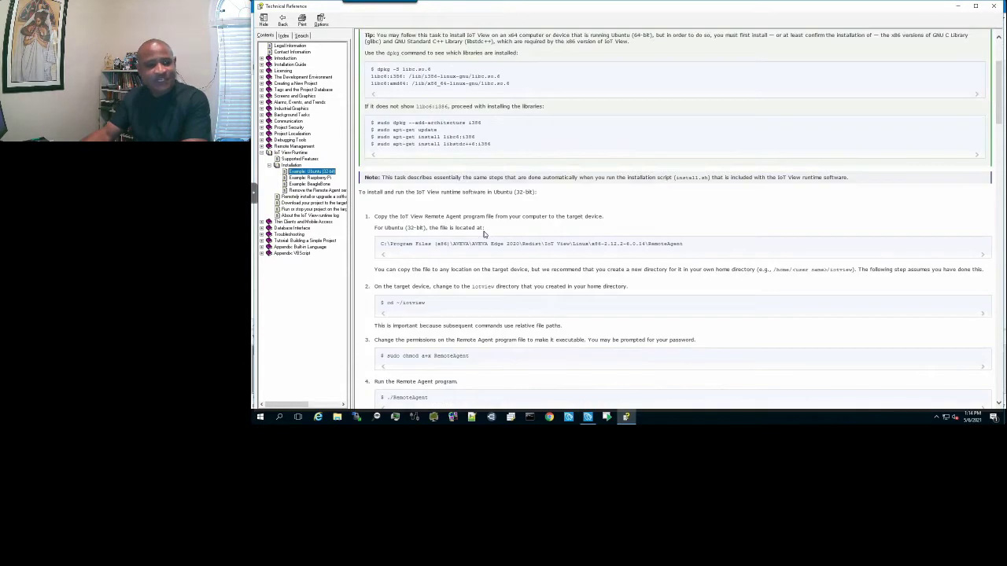
pyautogui.scroll(-1, 484, 232)
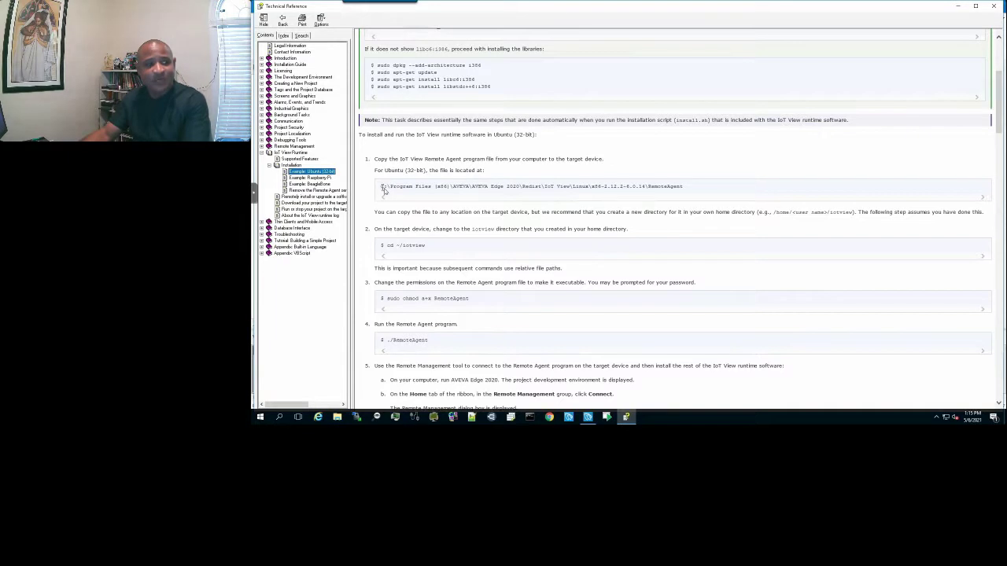
pyautogui.moveTo(382, 189); pyautogui.dragTo(551, 191)
pyautogui.click(589, 192)
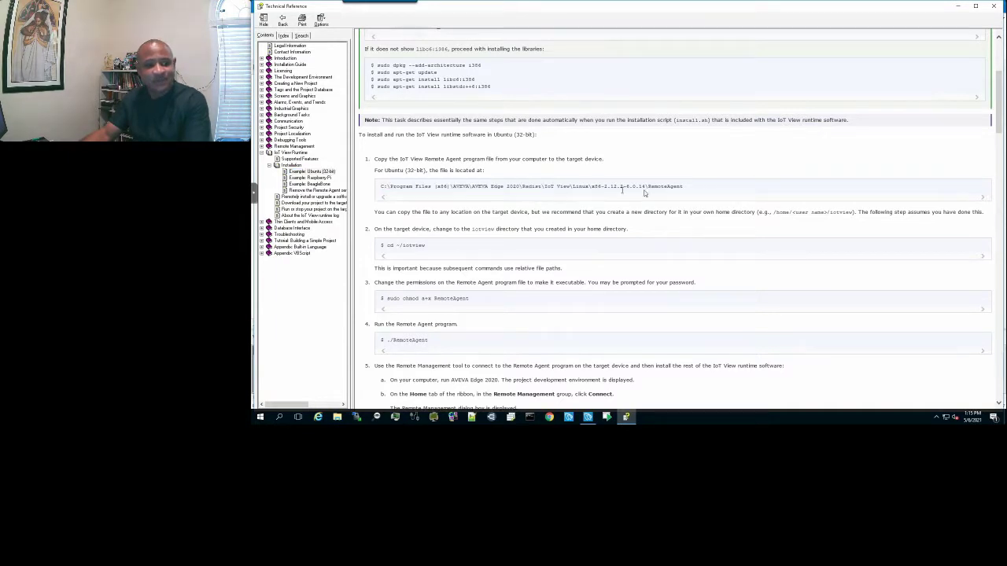
pyautogui.tripleClick(644, 193)
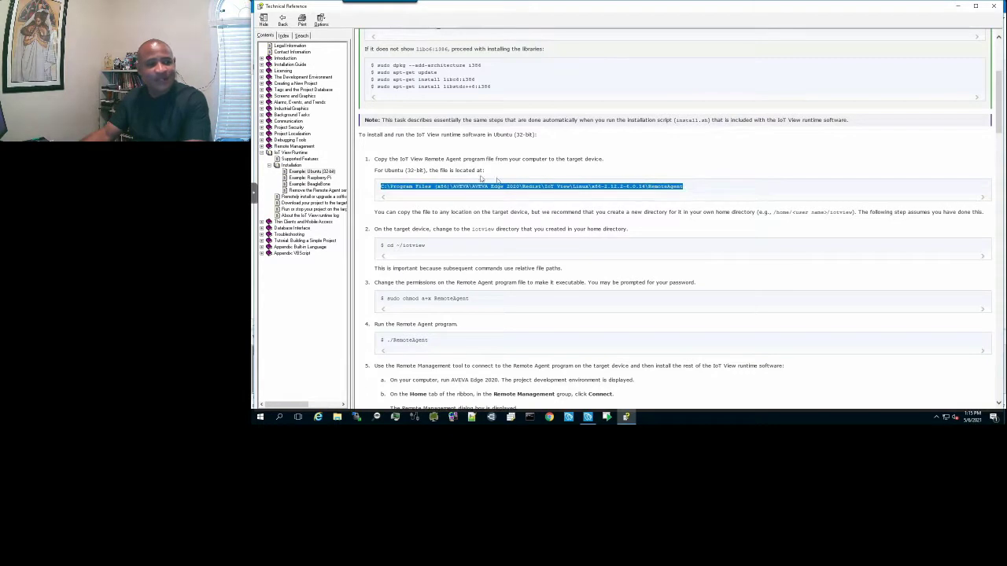
# Step: Browse File Explorer to C:\Program Files (x86)\AVEVA\AVEVA Edge 2020 and move its window below the documented RemoteAgent path
pyautogui.click(337, 417)
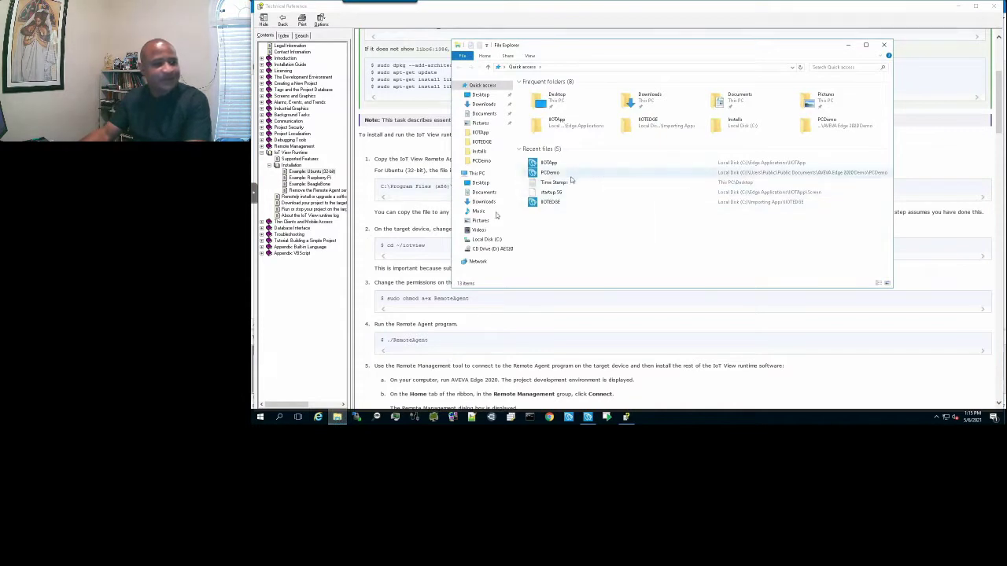
pyautogui.click(483, 239)
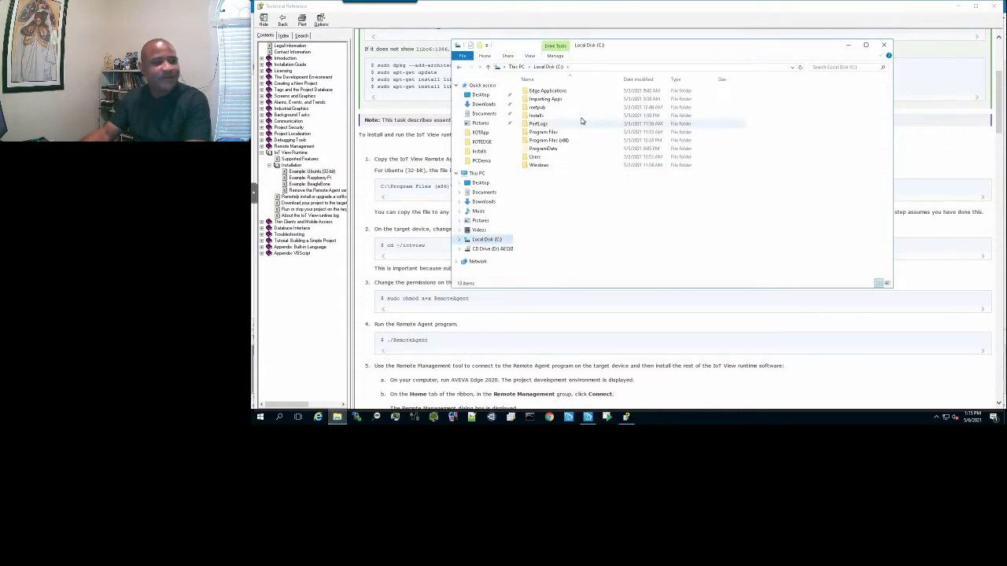
pyautogui.doubleClick(559, 140)
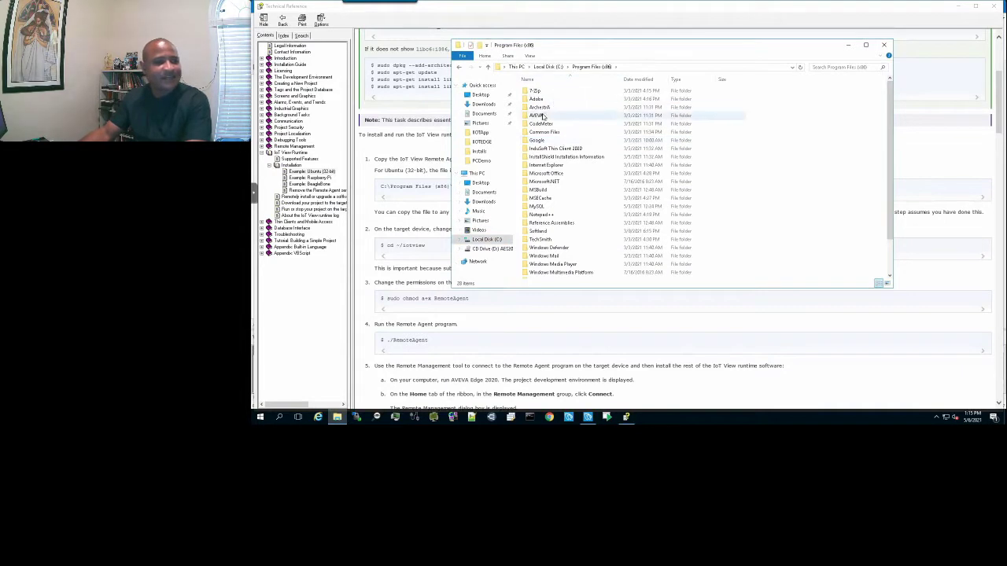
pyautogui.doubleClick(542, 117)
pyautogui.click(544, 92)
pyautogui.doubleClick(543, 92)
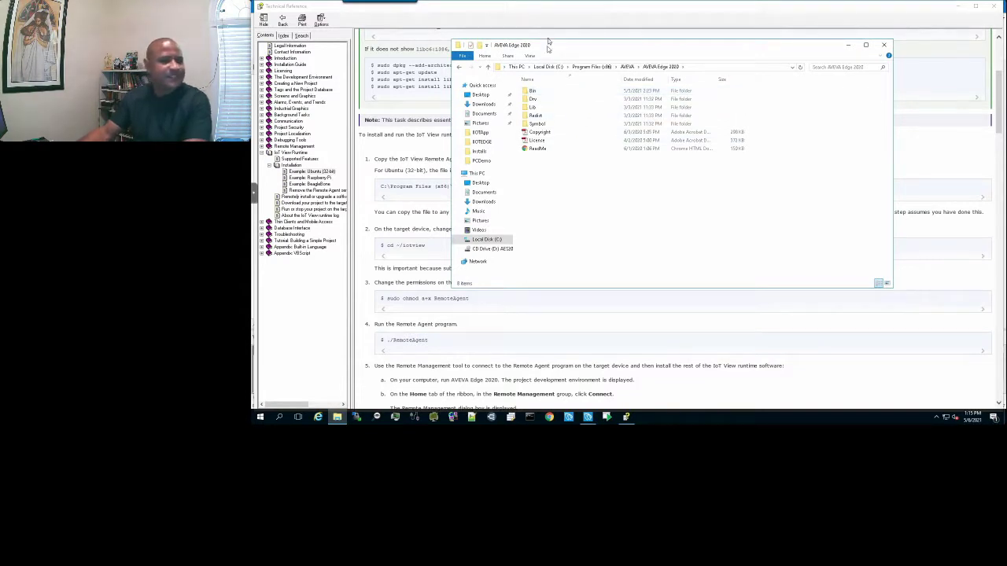
pyautogui.doubleClick(641, 49)
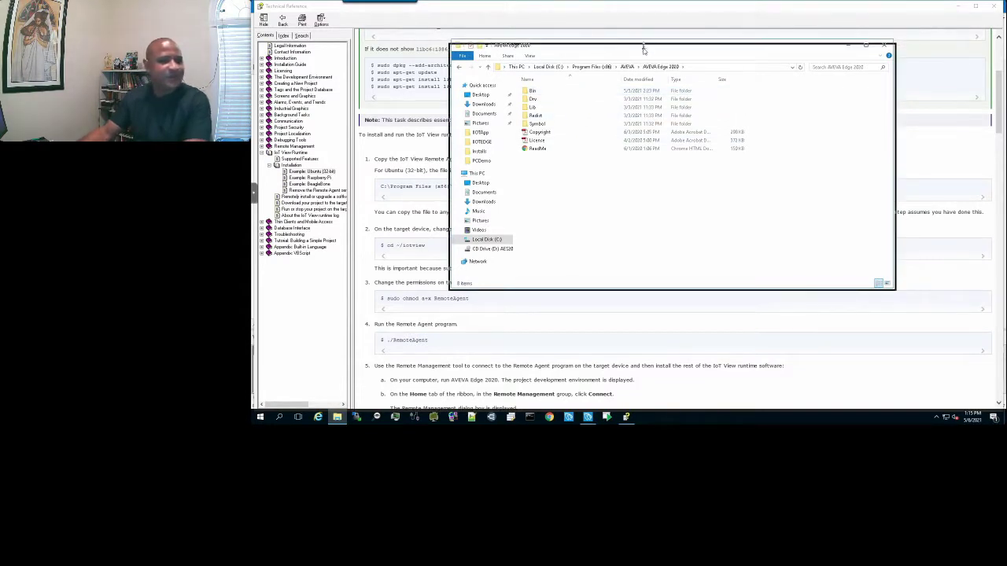
pyautogui.moveTo(637, 53); pyautogui.dragTo(593, 207)
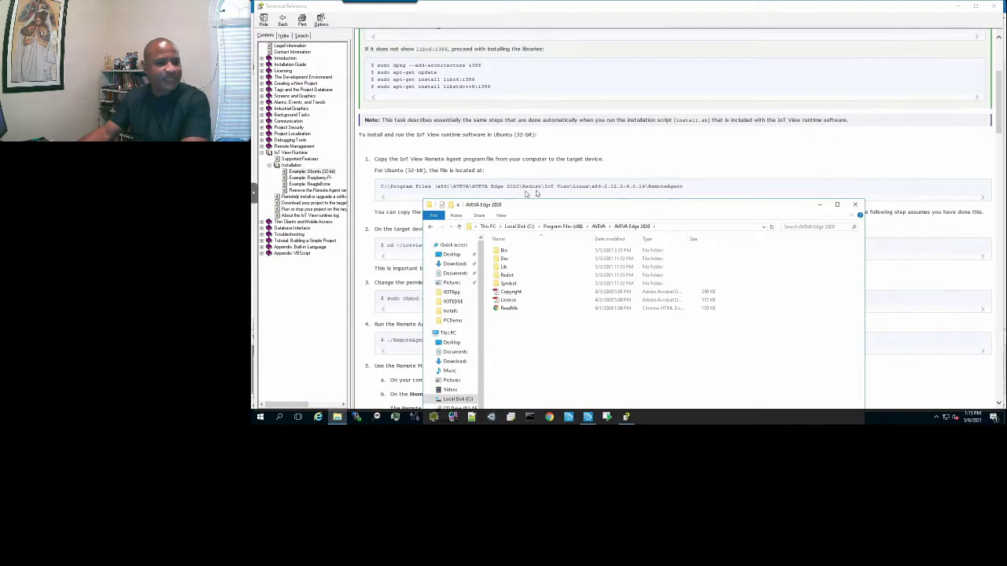
# Step: Browse to Redist\IoTView\Linux\x86-2.12.2-6.0.14 to view the folder containing RemoteAgent, and close File Explorer
pyautogui.doubleClick(506, 276)
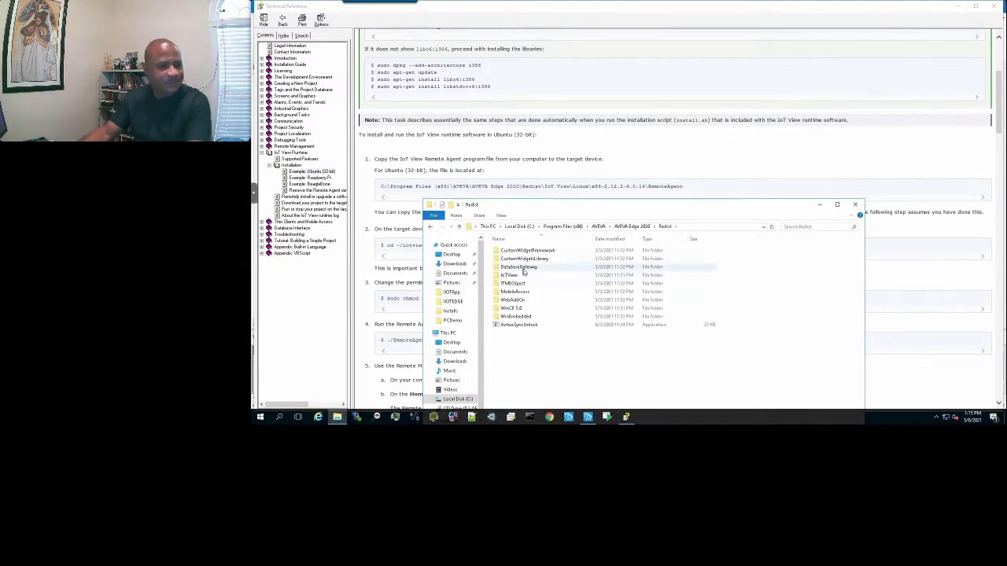
pyautogui.doubleClick(506, 276)
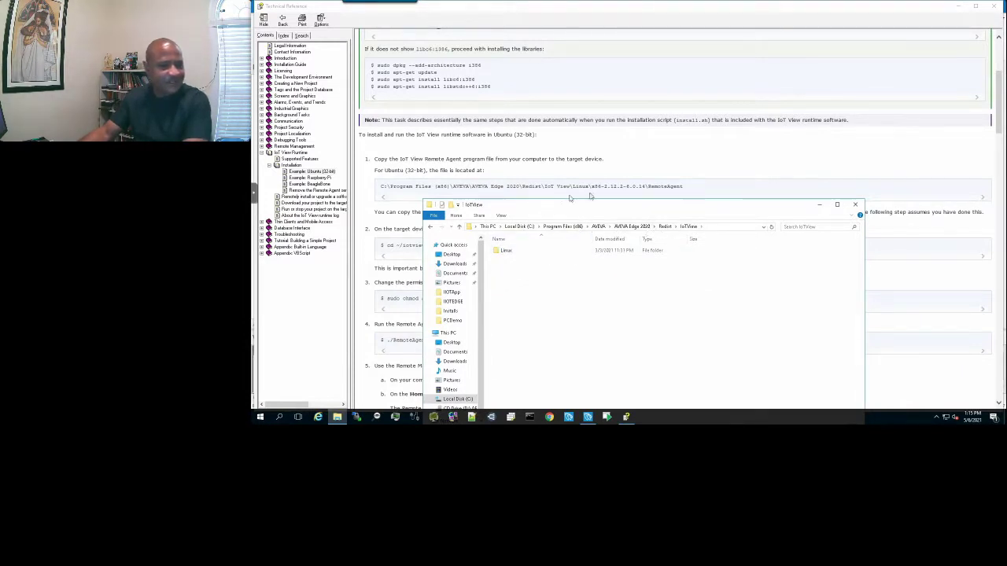
pyautogui.doubleClick(505, 252)
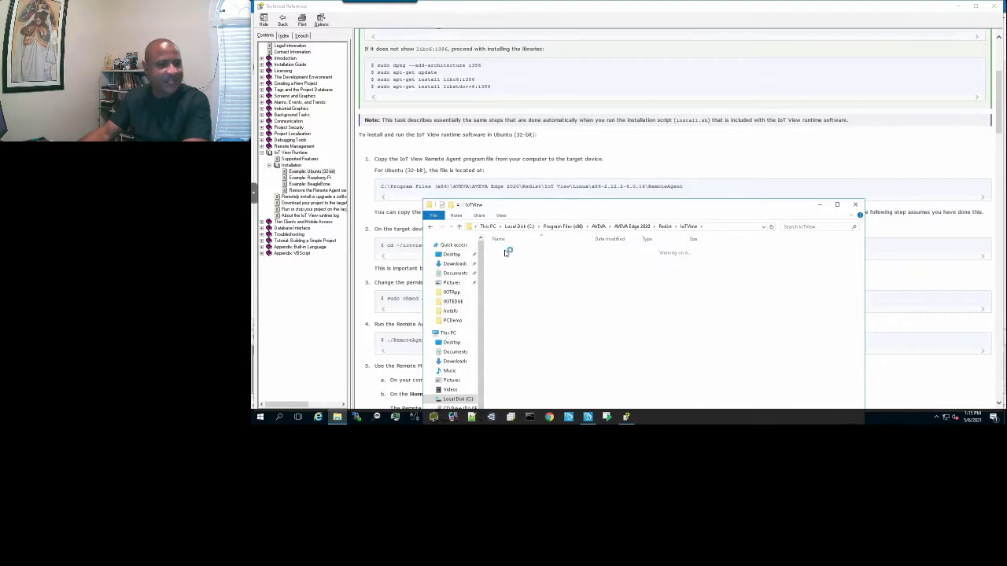
pyautogui.doubleClick(514, 259)
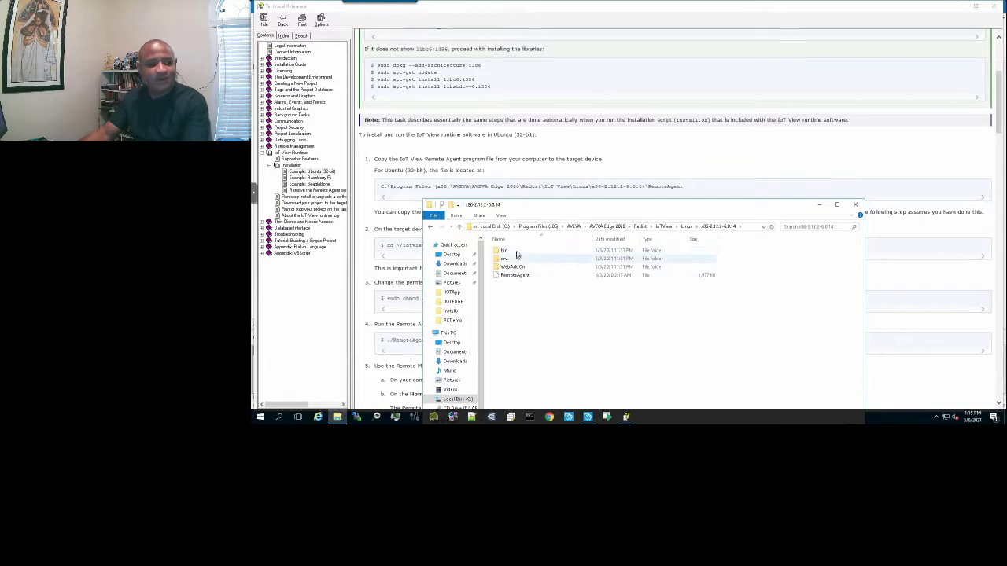
pyautogui.moveTo(553, 206); pyautogui.dragTo(553, 76)
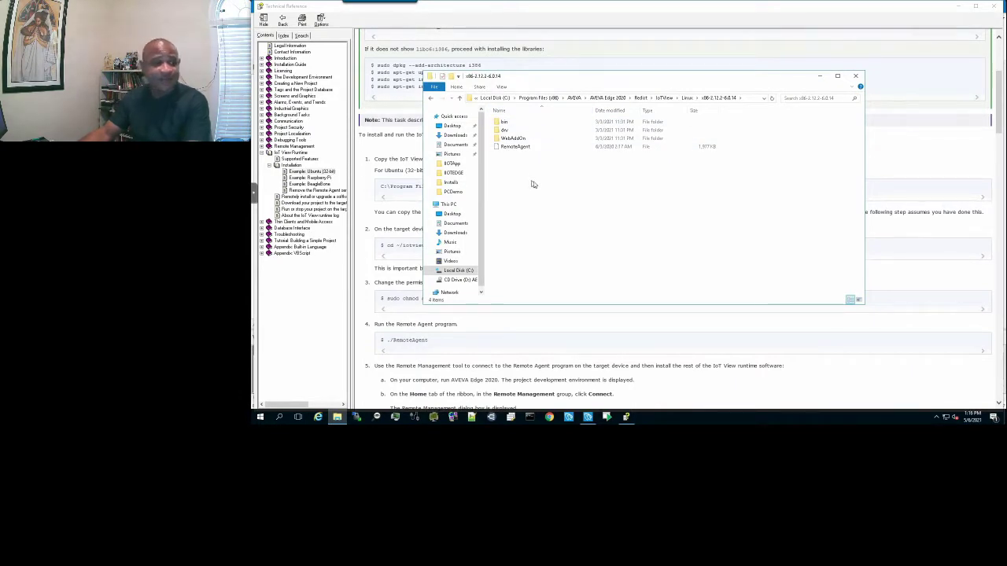
pyautogui.click(860, 76)
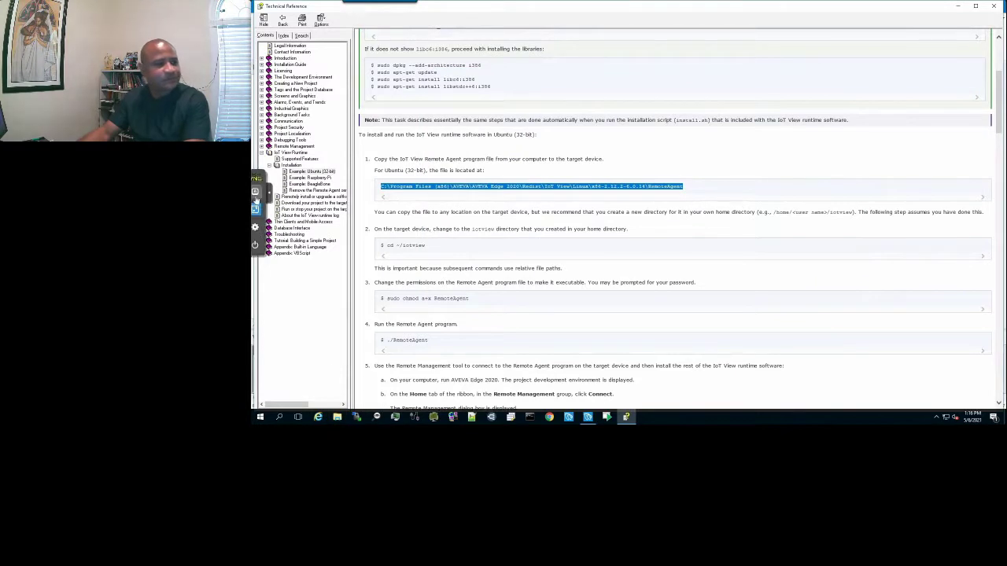
# Step: Switch from the Edge2020 console to the full-screen IoTView virtual machine console with its terminal ready for input
pyautogui.click(260, 210)
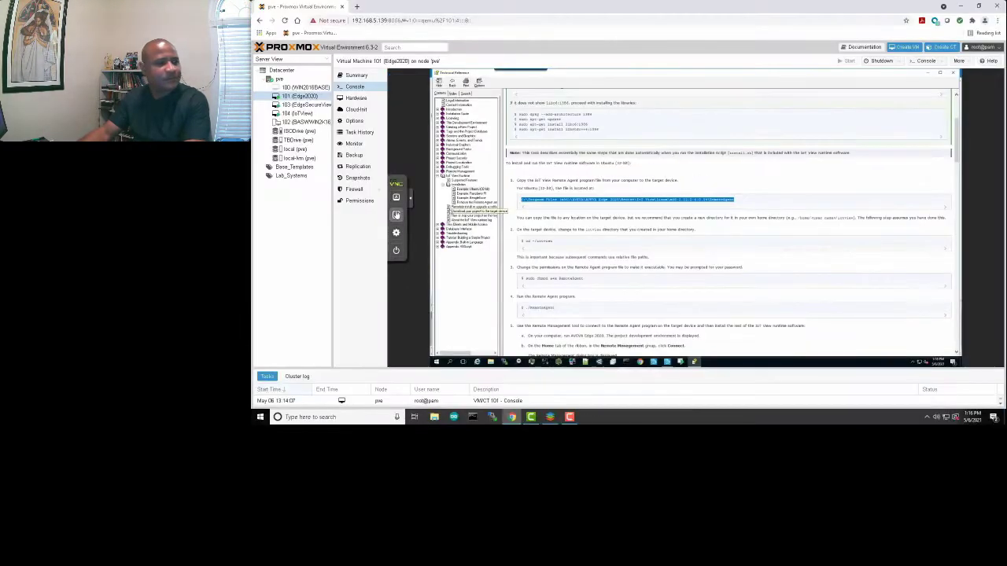
pyautogui.click(297, 113)
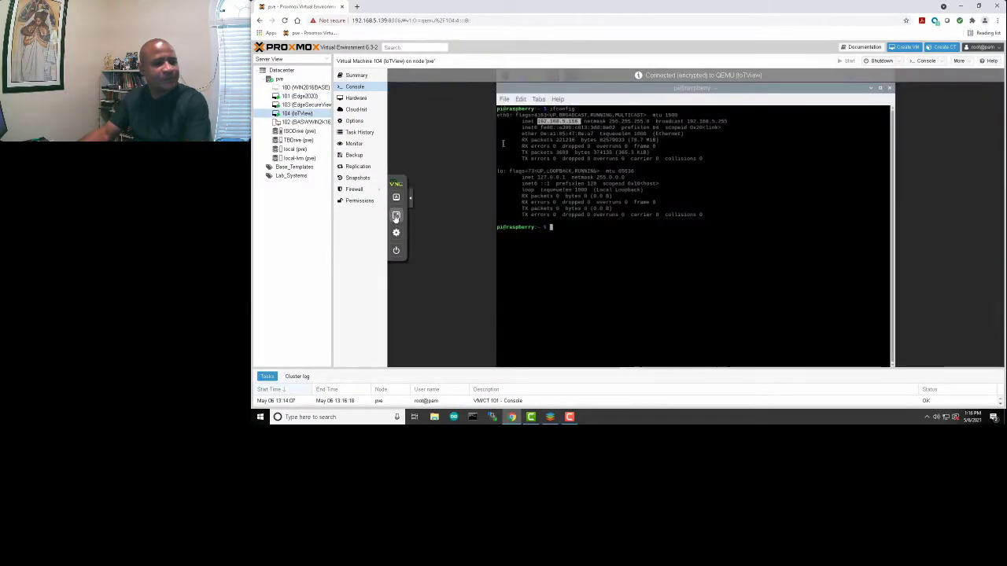
pyautogui.click(396, 209)
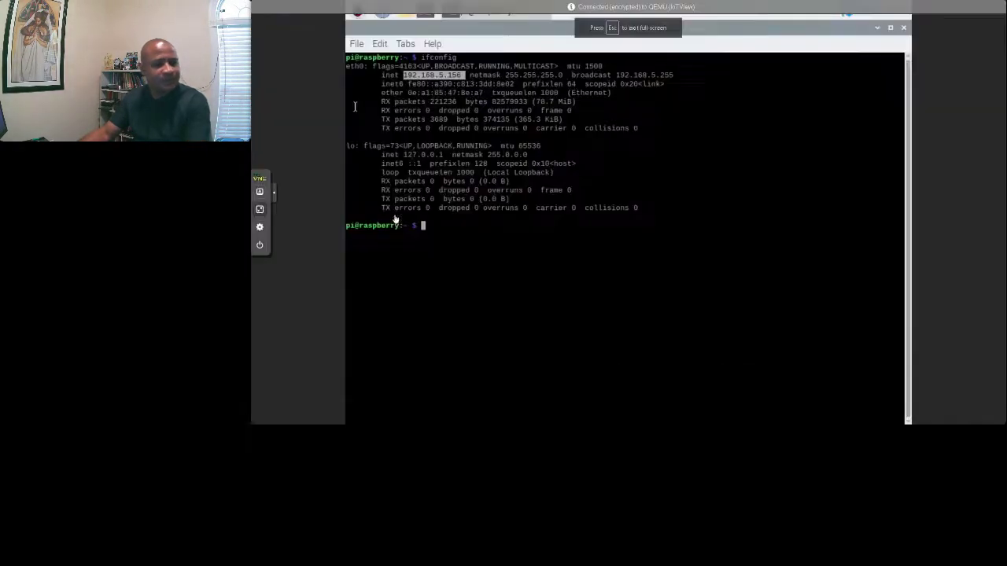
pyautogui.click(548, 240)
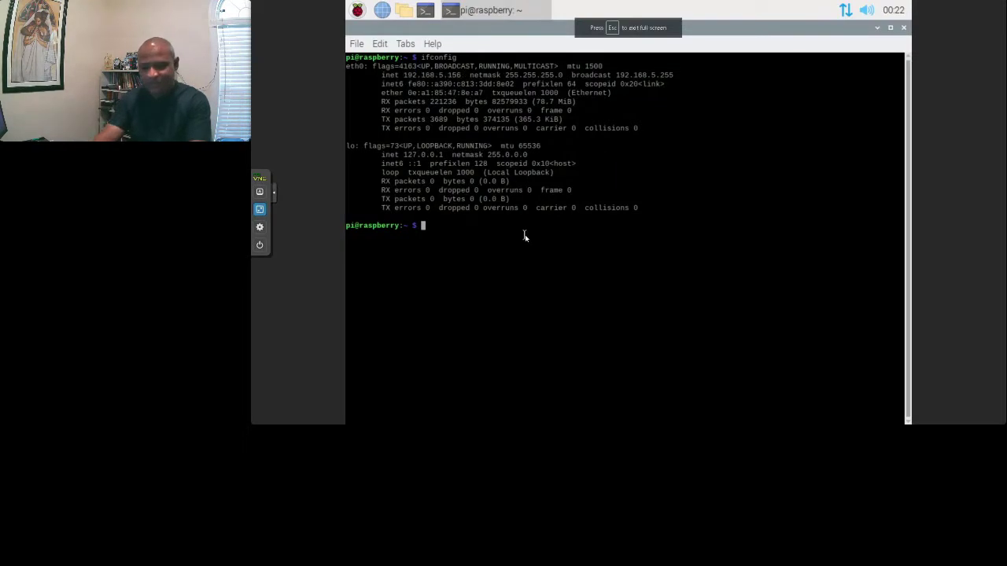
# Step: List the home directory, change into the iotview directory, and list its contents
pyautogui.write('ls')
pyautogui.press('Return')
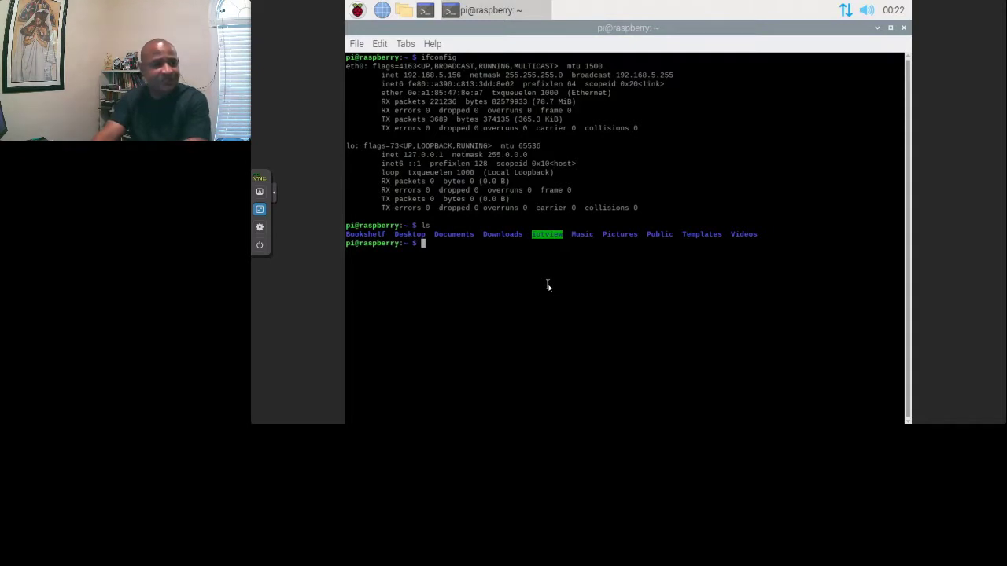
pyautogui.write('cd iot')
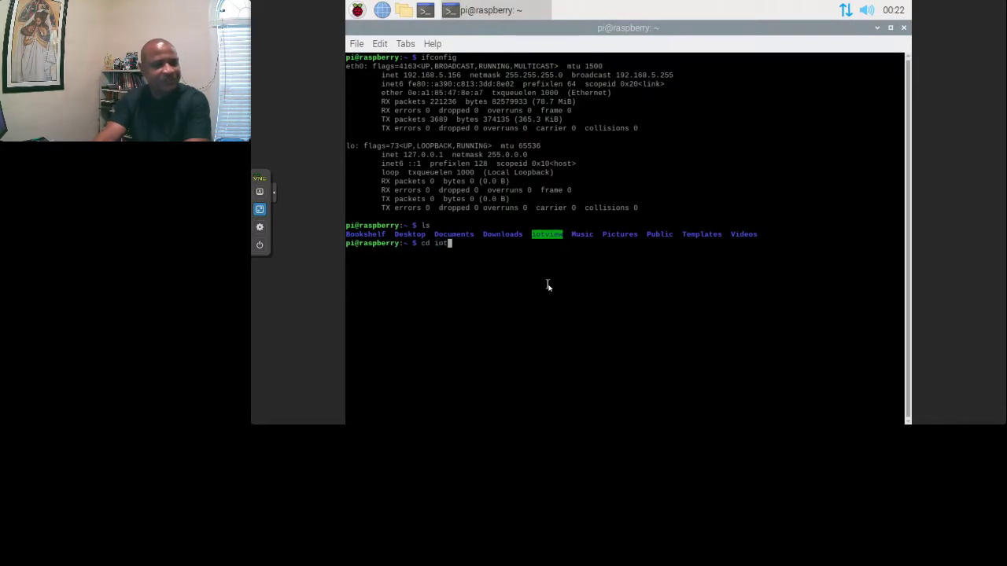
pyautogui.write('vi')
pyautogui.press('Return')
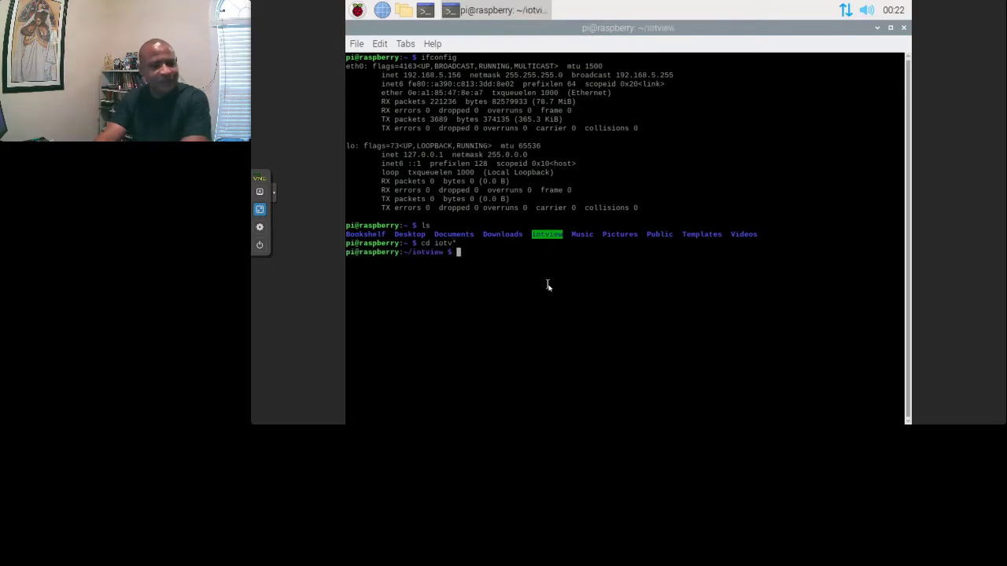
pyautogui.write('ls')
pyautogui.press('Return')
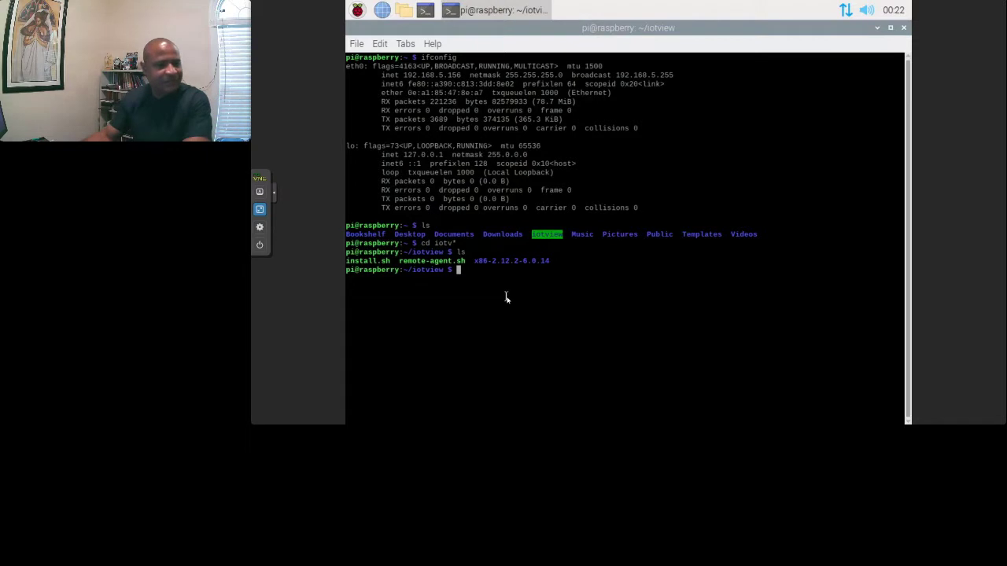
# Step: Change into the x86-2.12.2-6.0.14 directory inside iotview and list its contents
pyautogui.moveTo(513, 268); pyautogui.dragTo(555, 263)
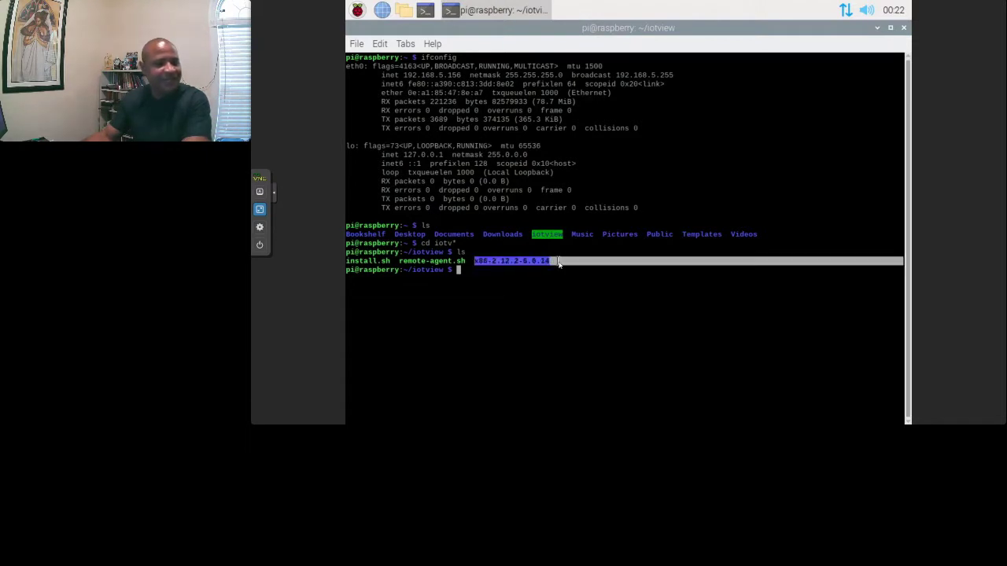
pyautogui.click(482, 273)
pyautogui.write('cd x')
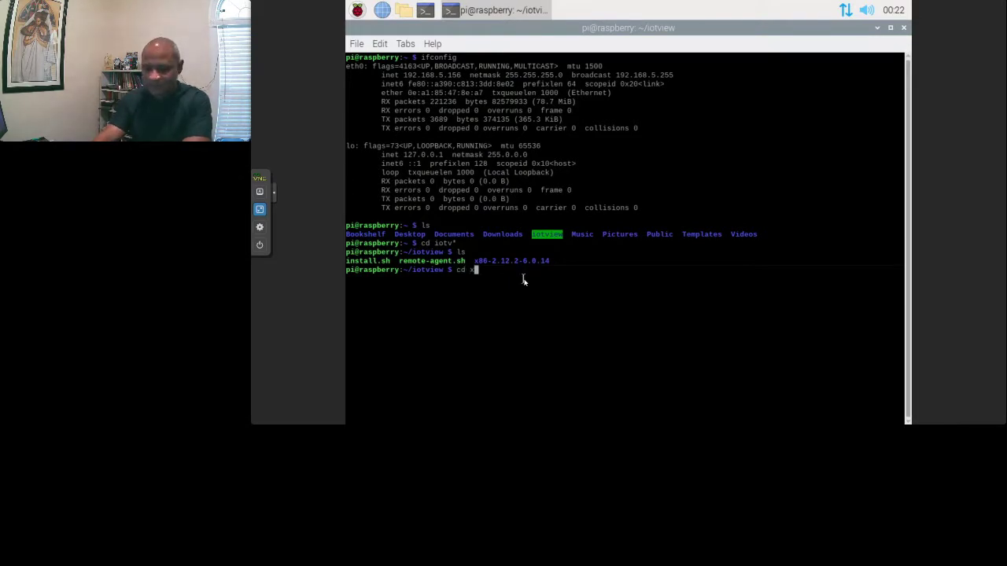
pyautogui.write('86*')
pyautogui.press('Return')
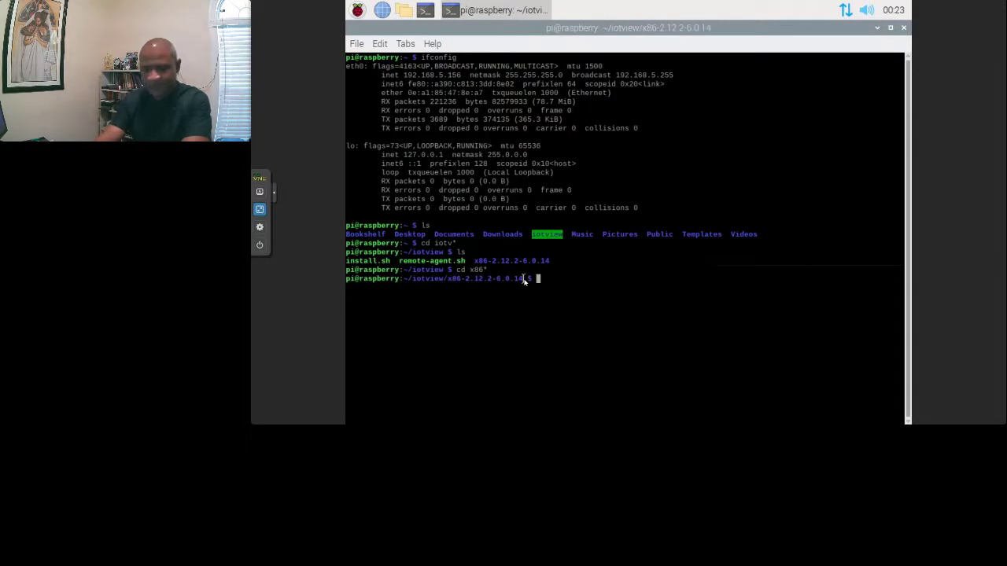
pyautogui.write('ls')
pyautogui.press('Return')
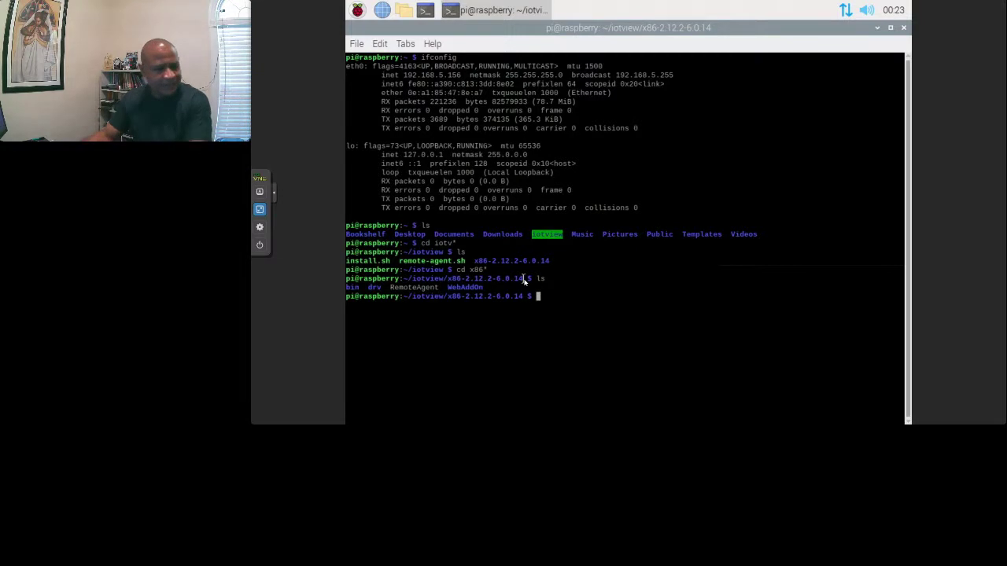
# Step: Give the RemoteAgent file full permissions with chmod 777 and list the directory to check it
pyautogui.doubleClick(392, 287)
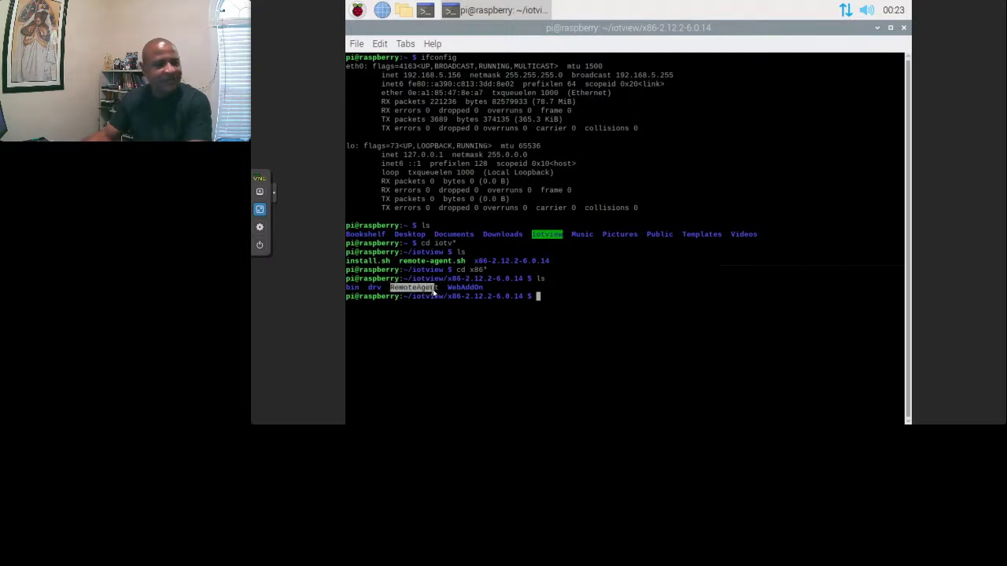
pyautogui.click(543, 297)
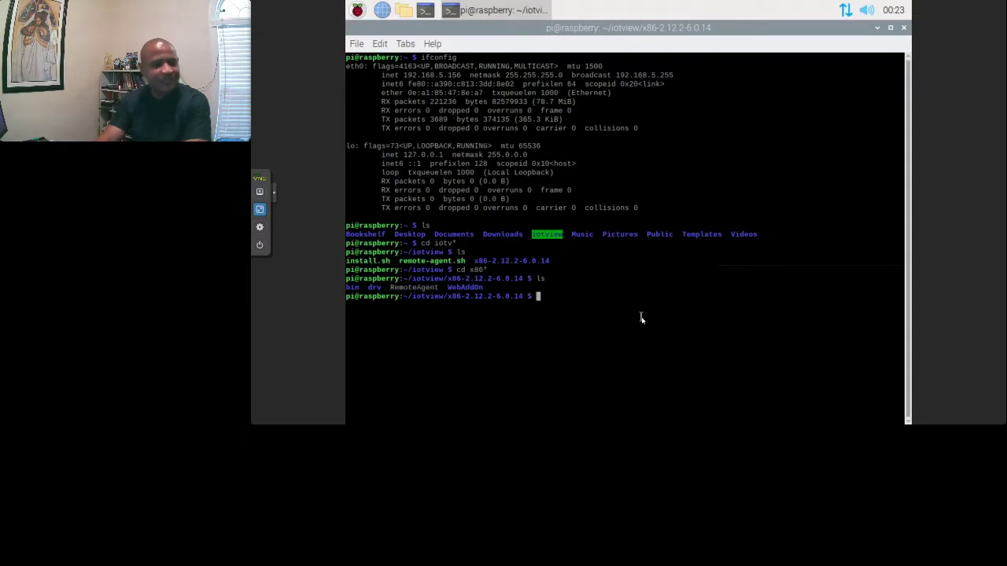
pyautogui.write('chmod ')
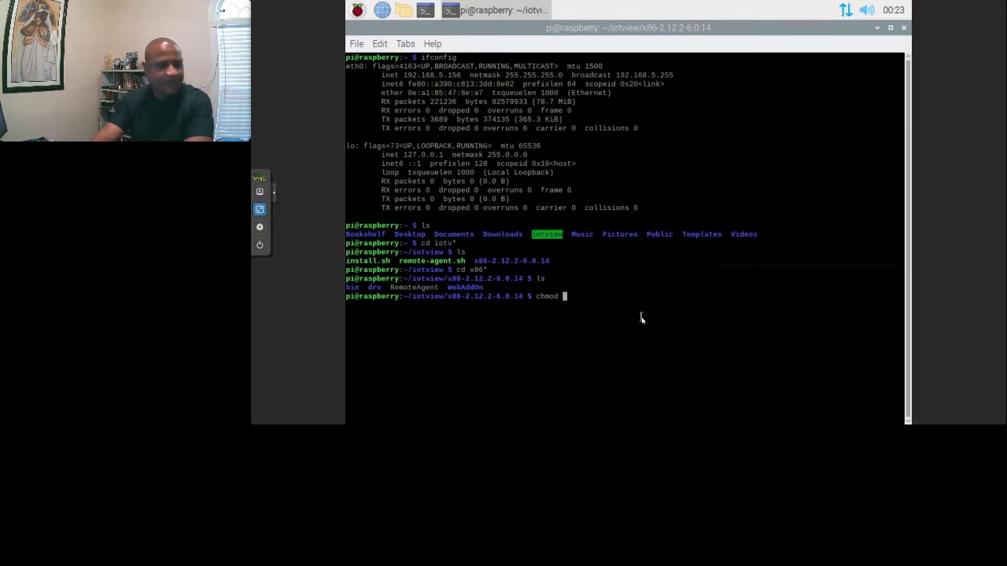
pyautogui.write('777 ')
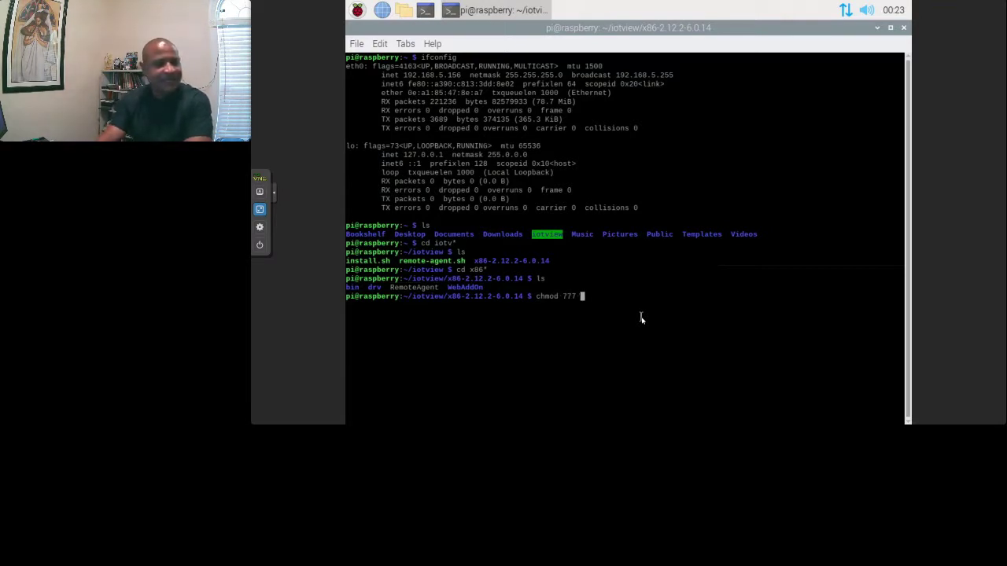
pyautogui.write('Rem')
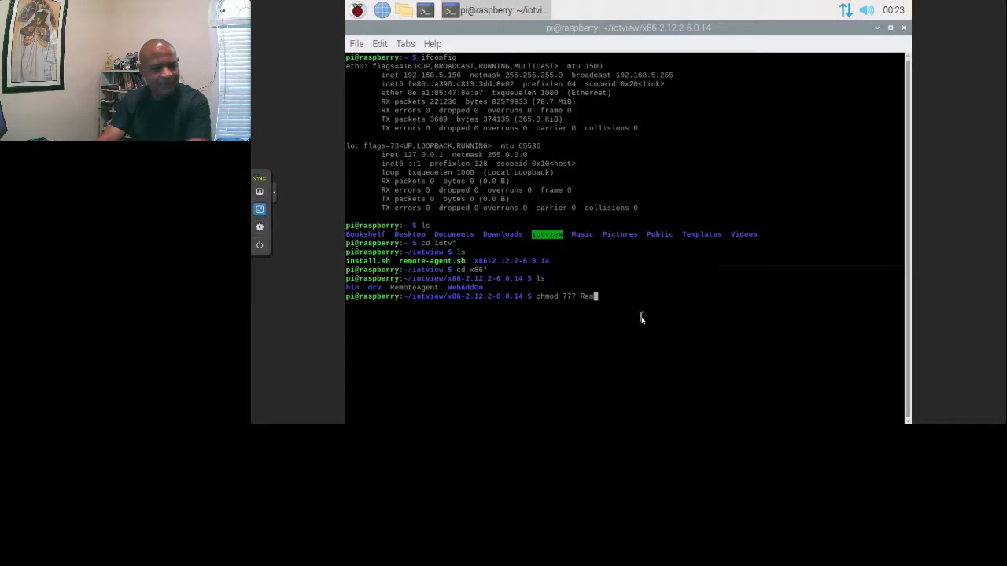
pyautogui.write('oteAgent')
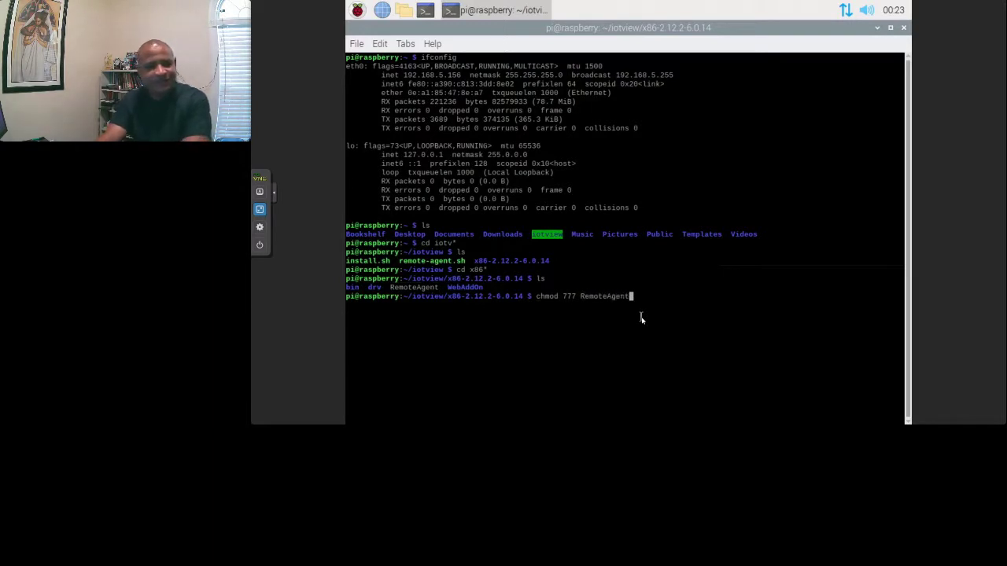
pyautogui.press('Return')
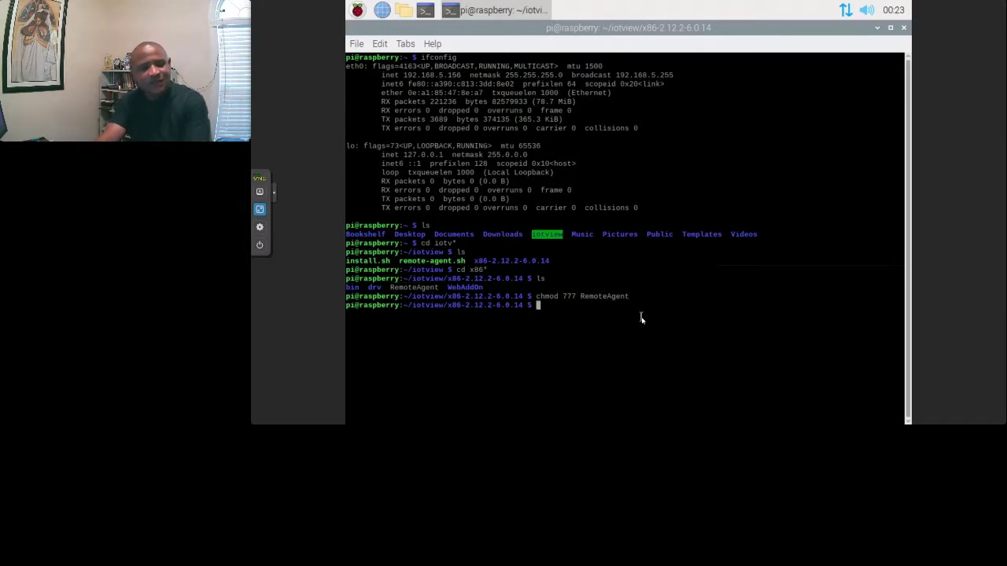
pyautogui.write('ls')
pyautogui.press('Return')
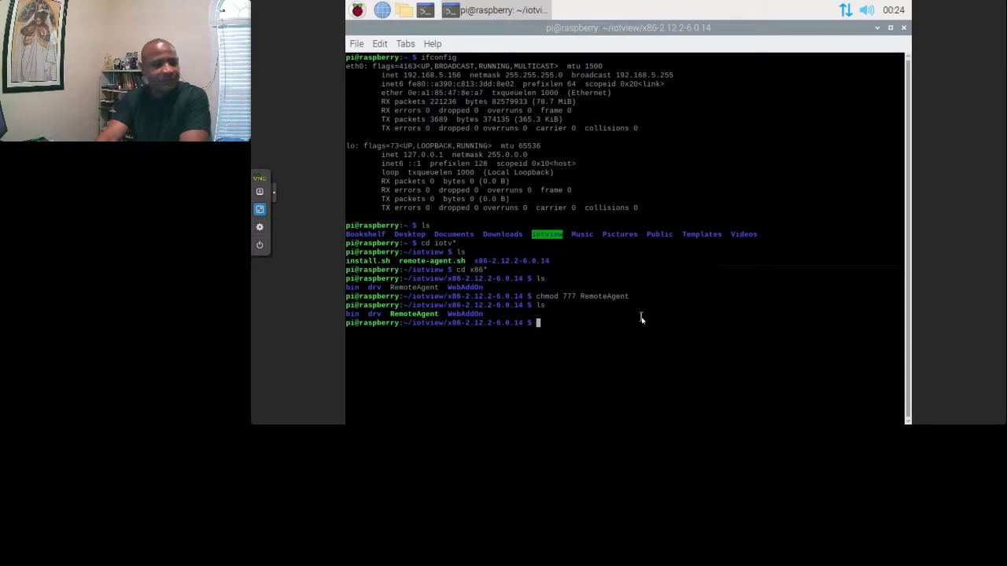
# Step: Run the RemoteAgent program from the current directory with ./RemoteAgent
pyautogui.write('./')
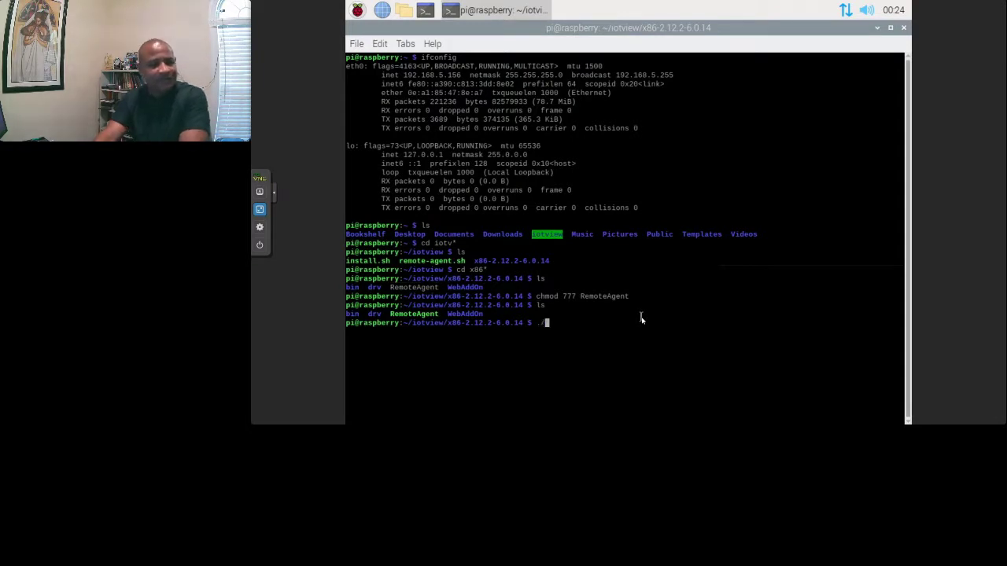
pyautogui.write('Remote')
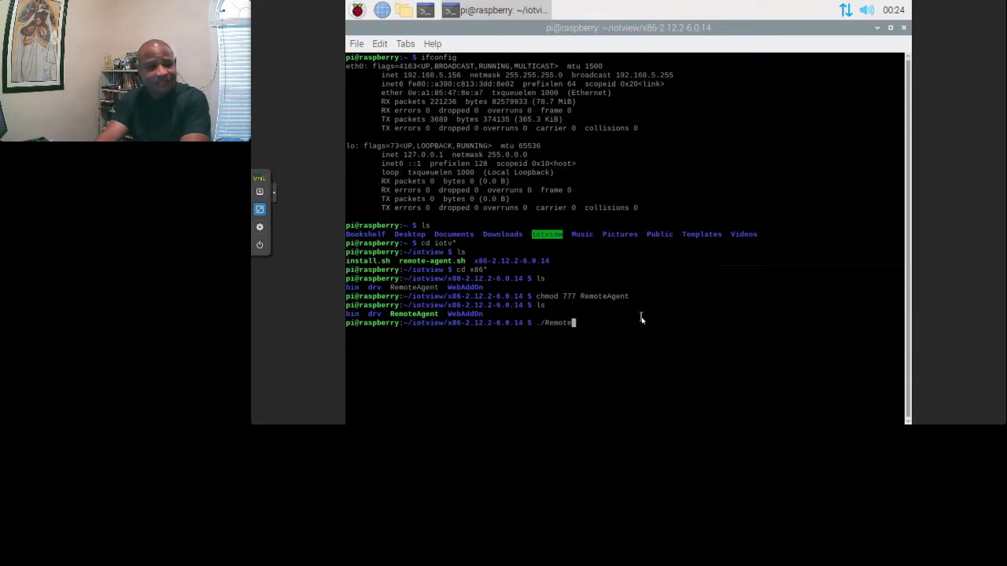
pyautogui.write('Agent')
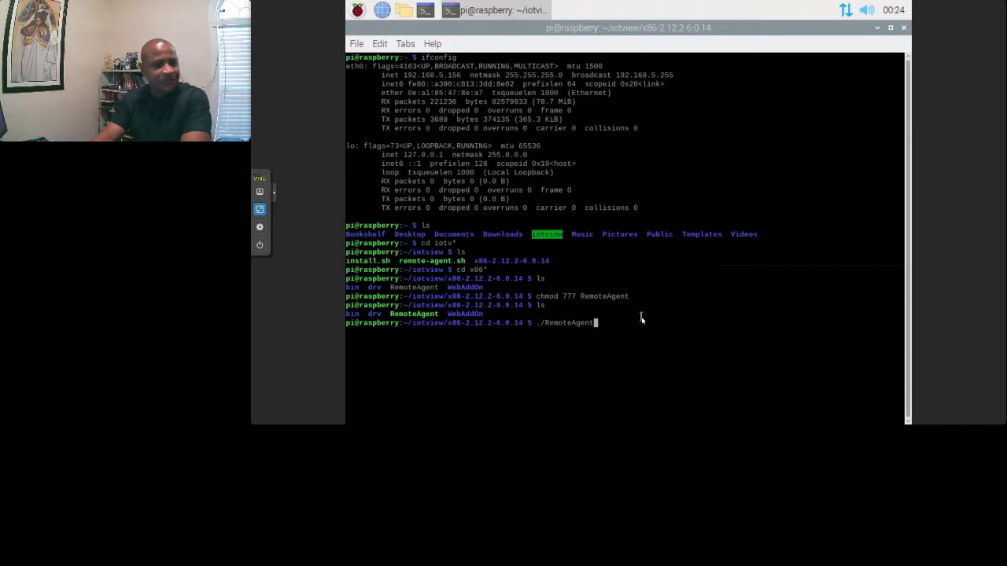
pyautogui.press('Return')
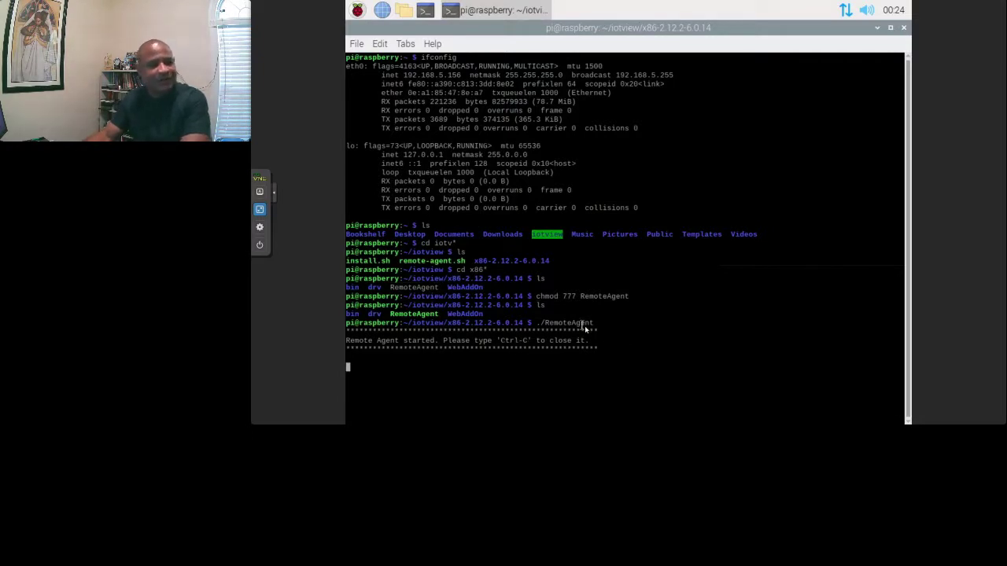
# Step: Switch to the Edge2020 virtual machine console in full screen and bring the AVEVA Edge project window to the front
pyautogui.click(259, 209)
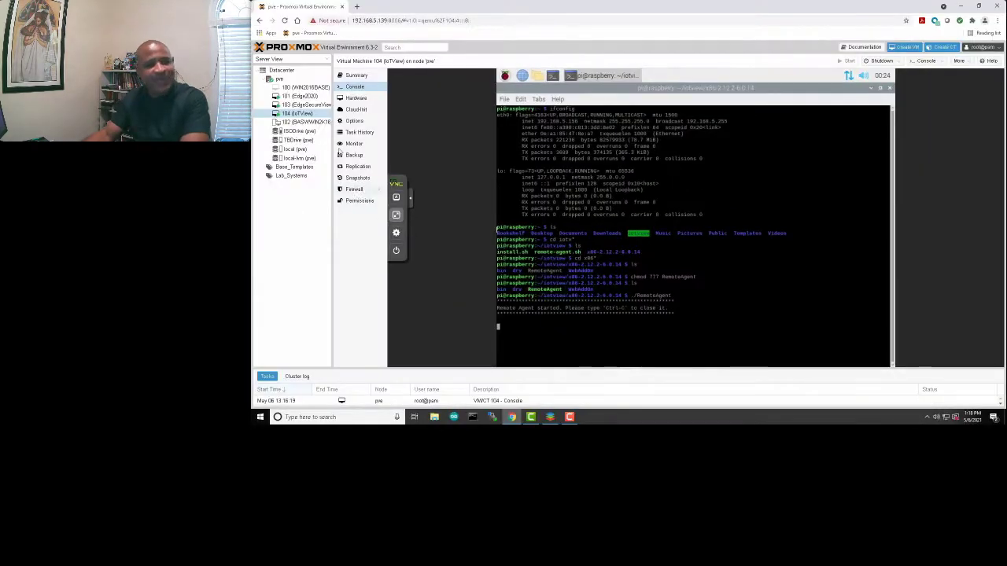
pyautogui.click(299, 96)
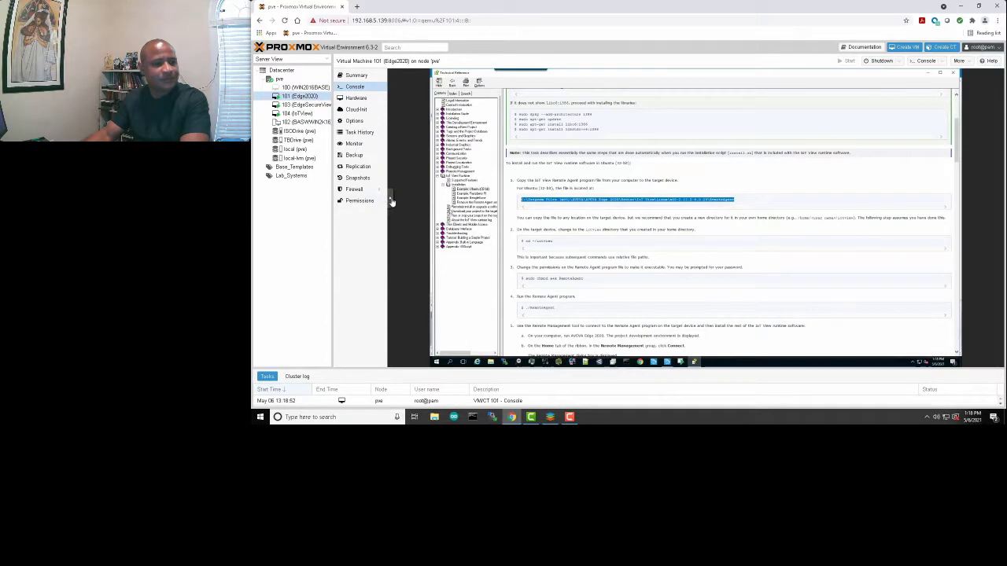
pyautogui.click(389, 202)
pyautogui.click(396, 215)
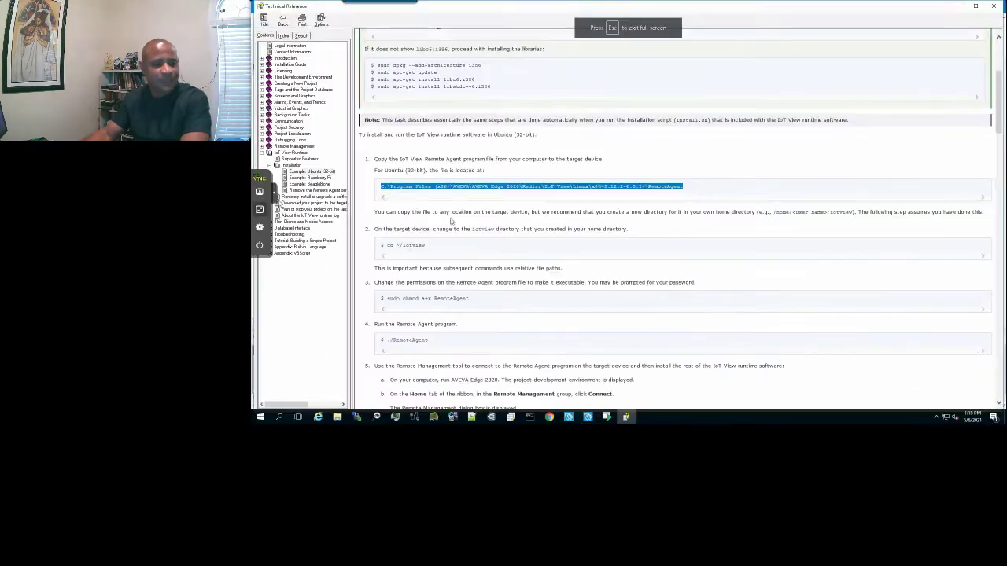
pyautogui.click(587, 416)
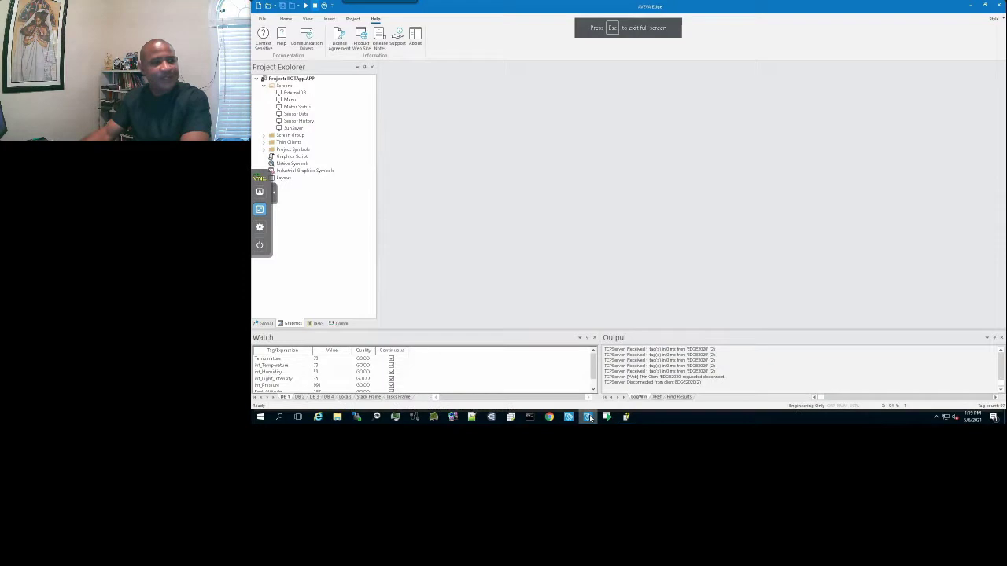
# Step: In Remote Management, disconnect from the current target station and connect to the Raspberry Pi host at 192.168.5.156
pyautogui.click(285, 18)
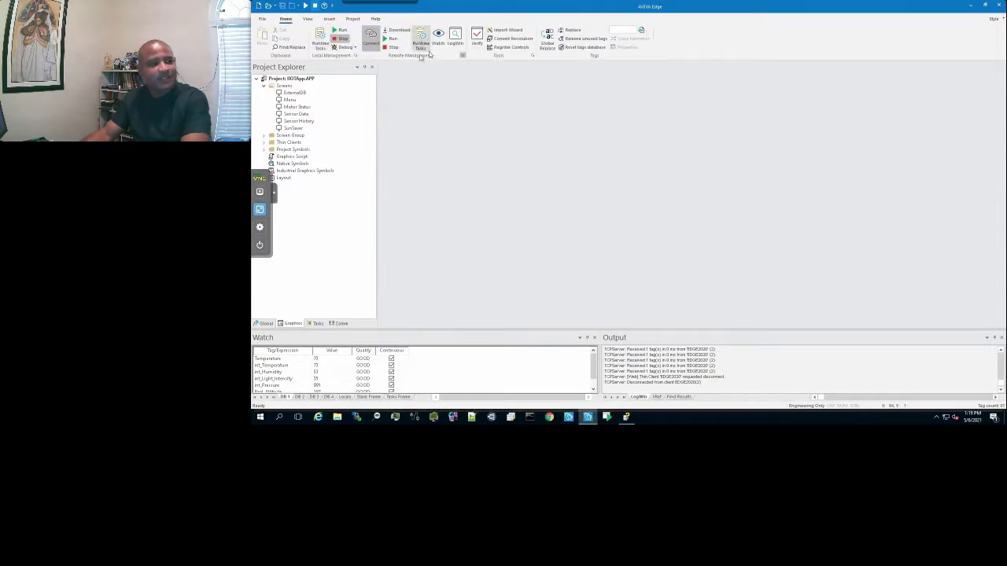
pyautogui.click(371, 37)
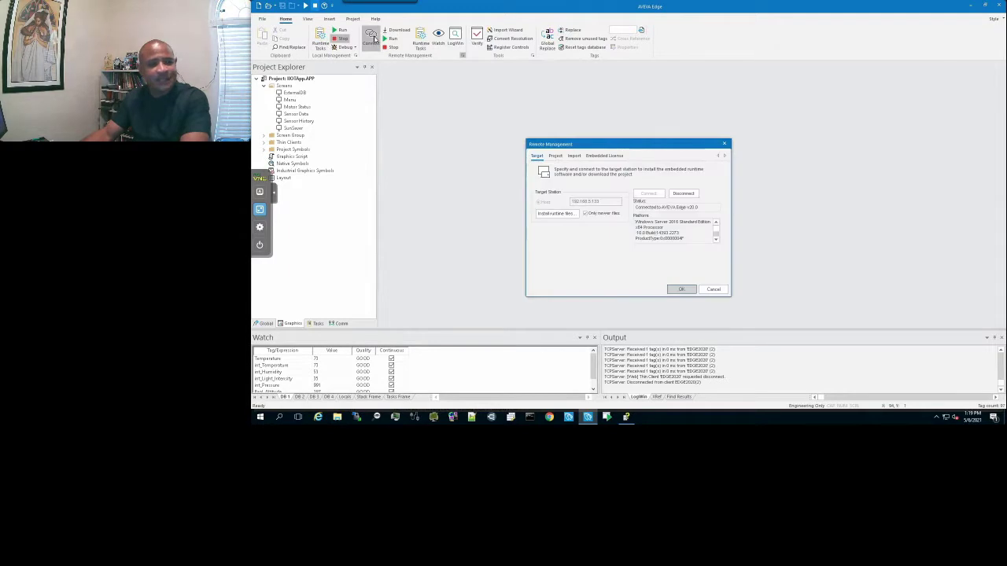
pyautogui.click(678, 195)
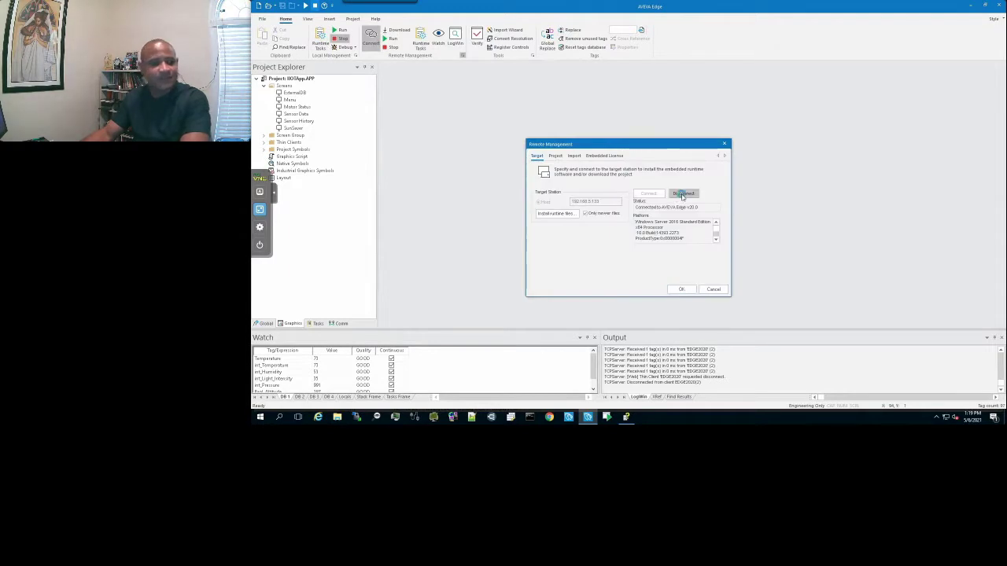
pyautogui.click(606, 203)
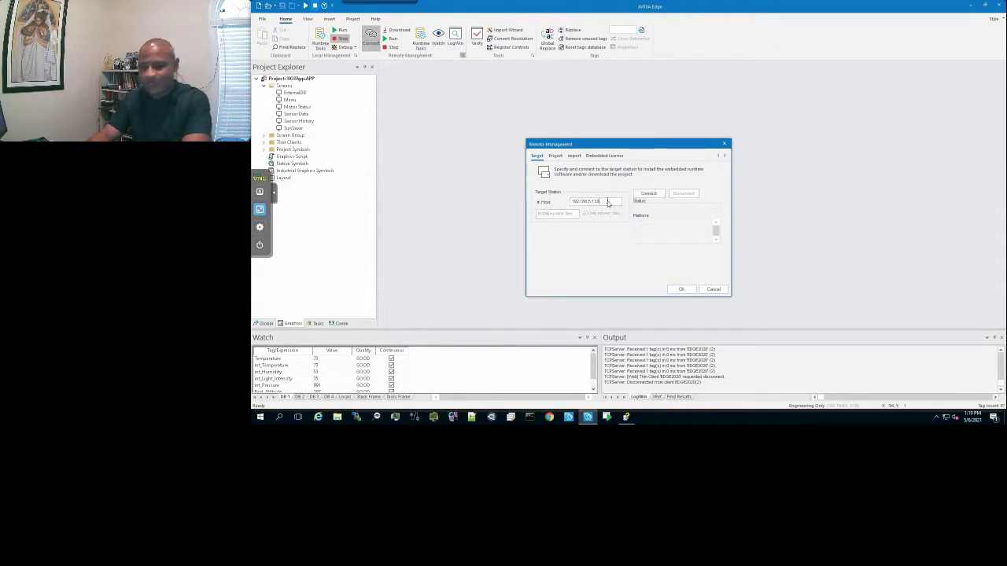
pyautogui.write('0')
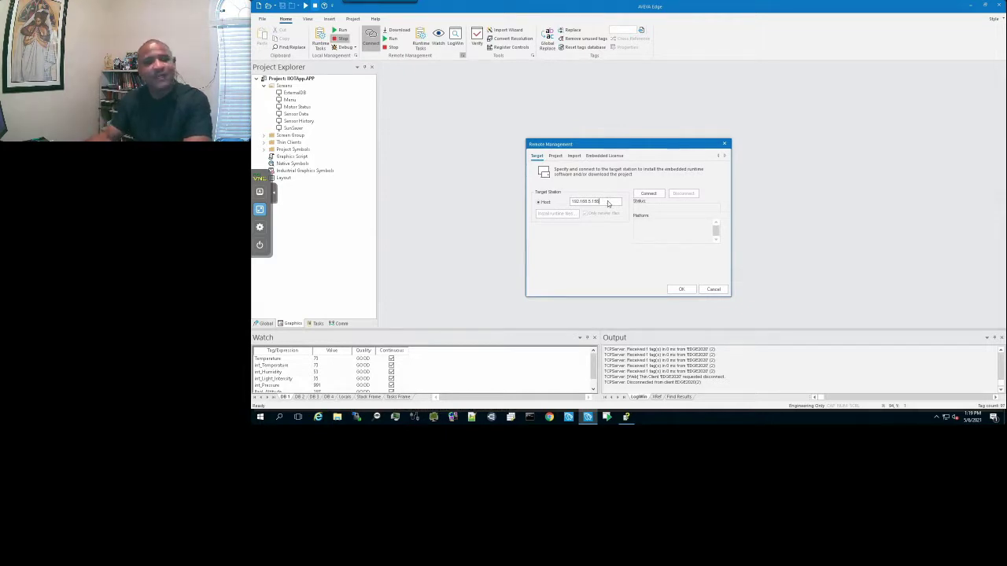
pyautogui.click(649, 195)
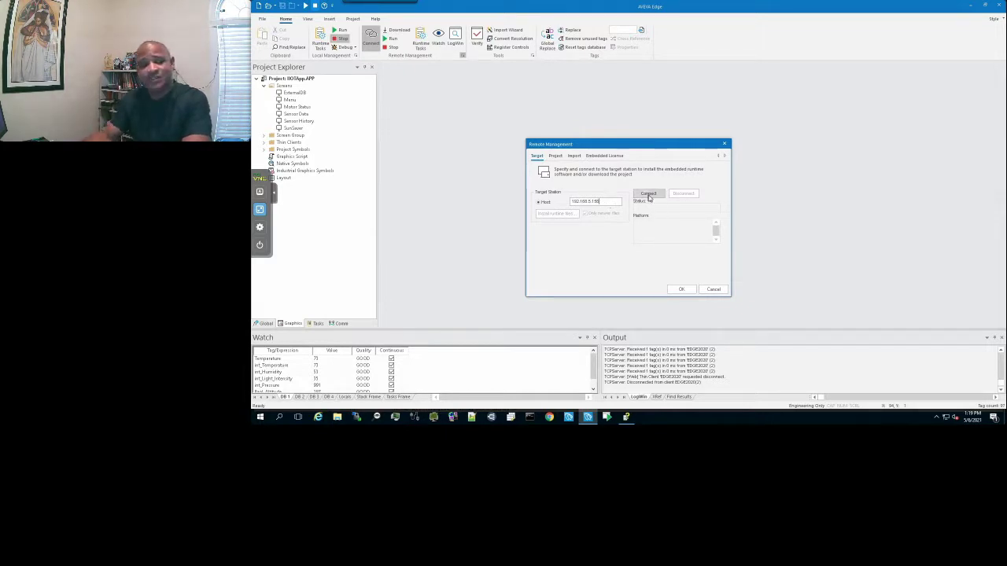
pyautogui.click(649, 196)
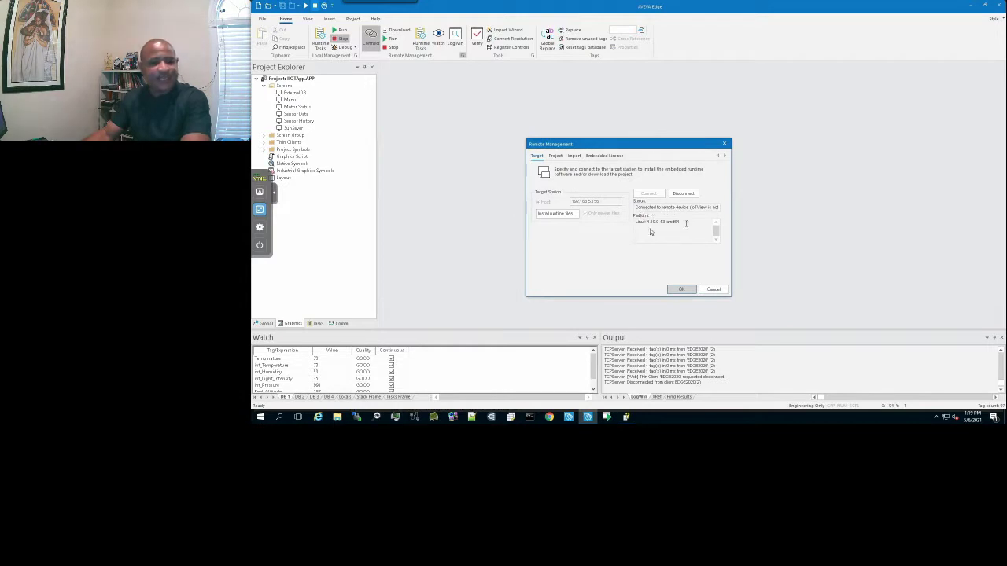
# Step: Start installing the IoT View runtime files on the connected Linux target and move the transfer progress window upward
pyautogui.moveTo(635, 222); pyautogui.dragTo(681, 223)
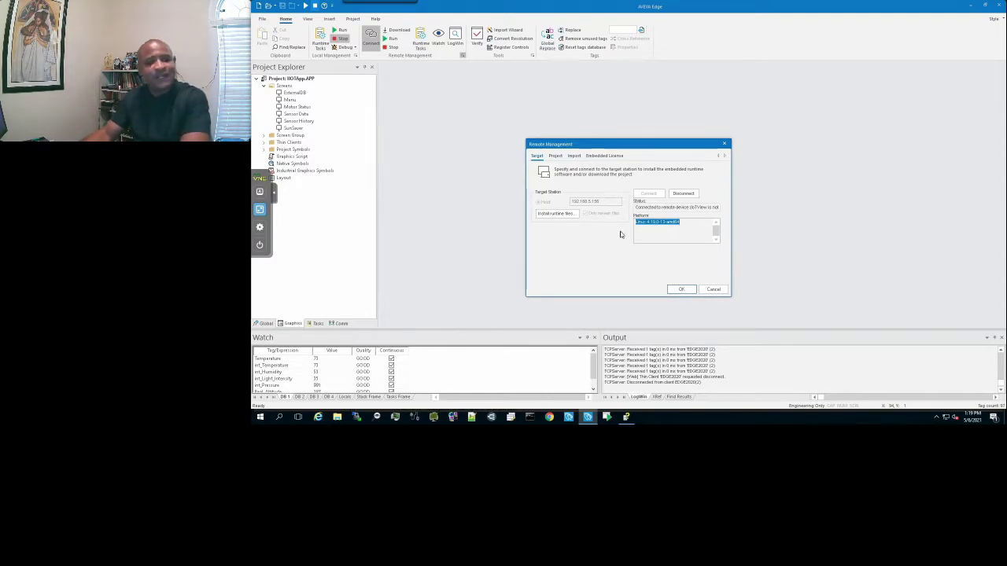
pyautogui.click(549, 216)
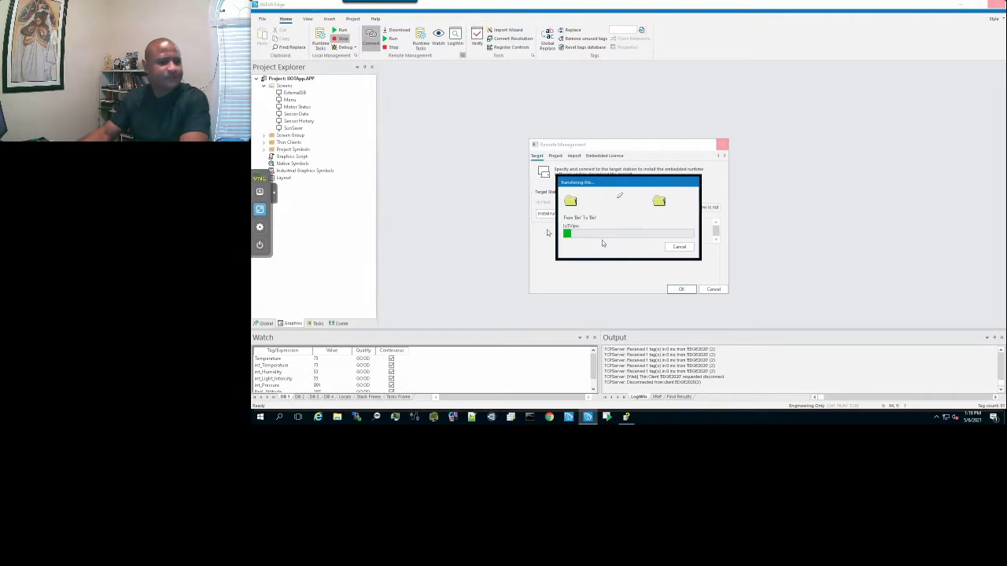
pyautogui.moveTo(604, 179); pyautogui.dragTo(613, 130)
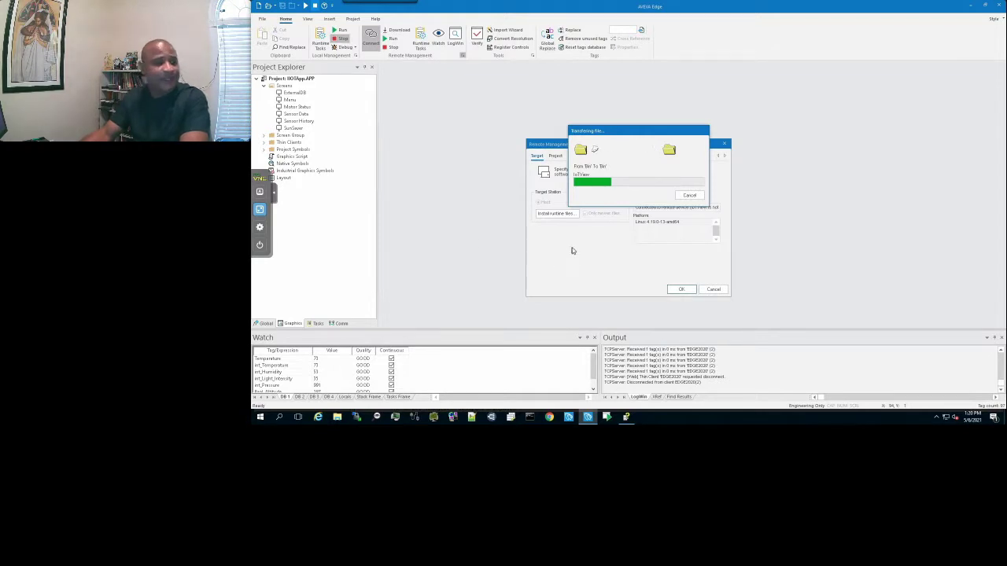
# Step: Switch to the full-screen IoTView console to check the Remote Agent's file transfer output
pyautogui.click(260, 211)
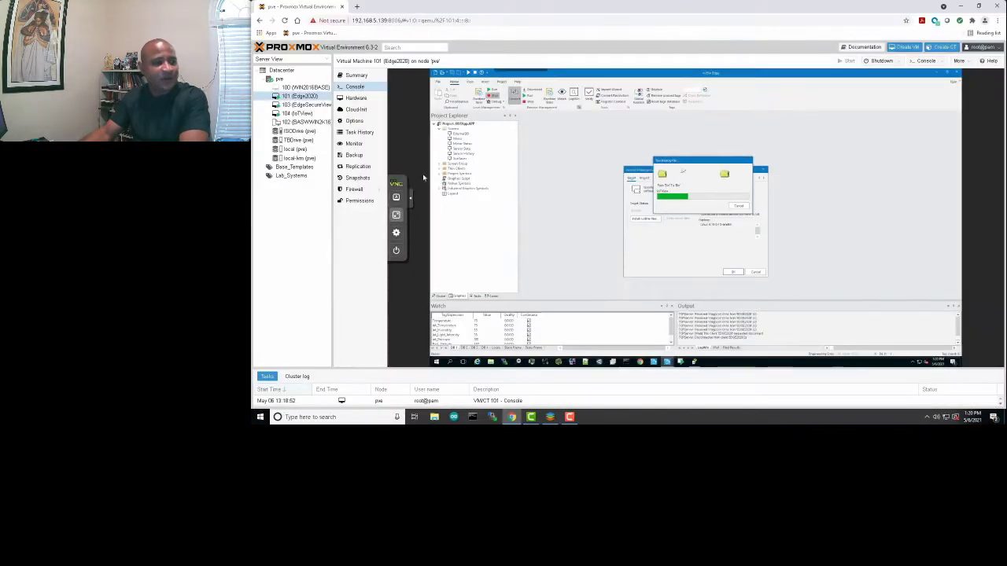
pyautogui.click(298, 114)
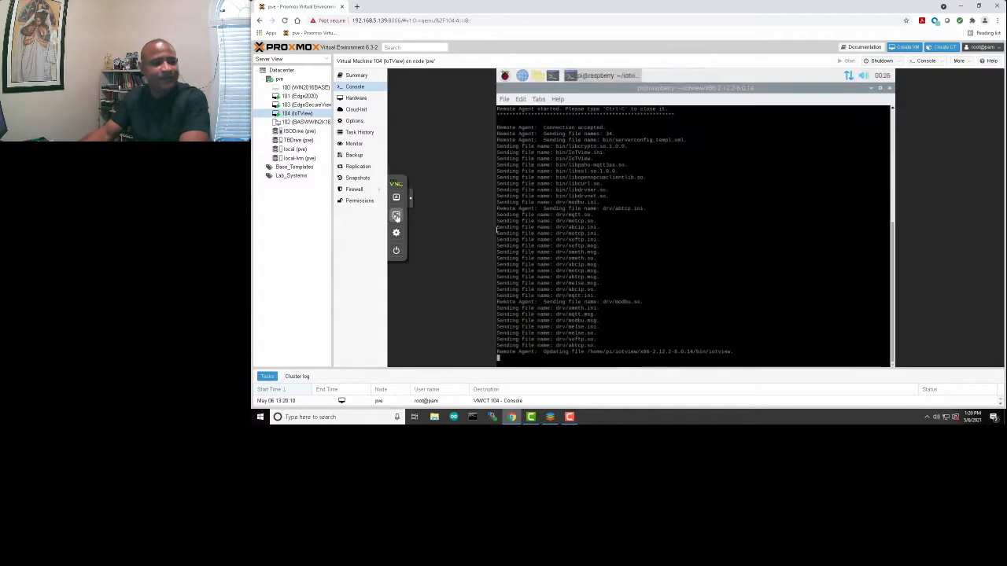
pyautogui.click(396, 215)
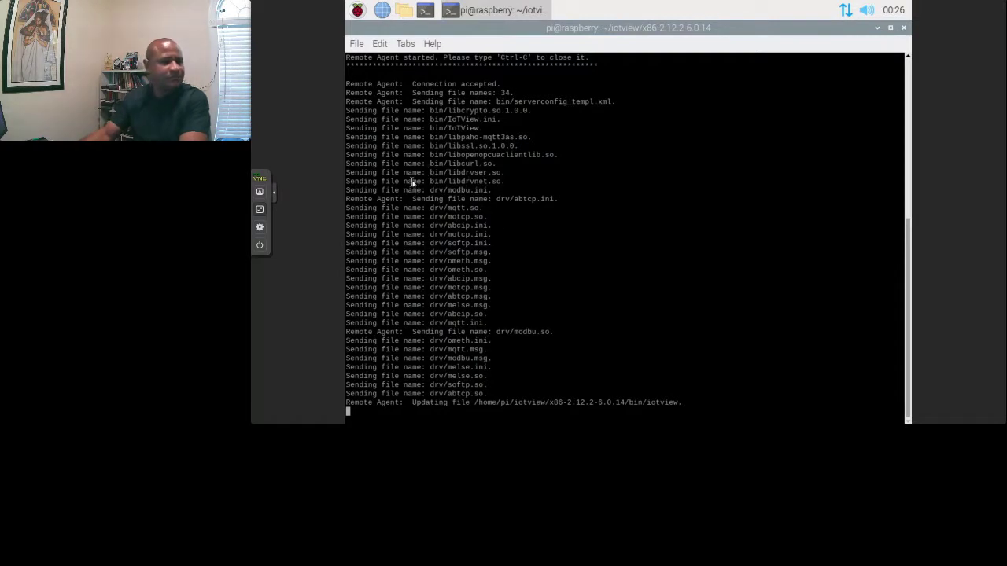
# Step: Return to the full-screen Edge2020 console and highlight the x86-2.12.2-6.0.14\RemoteAgent part of the Ubuntu path in the Technical Reference
pyautogui.click(261, 211)
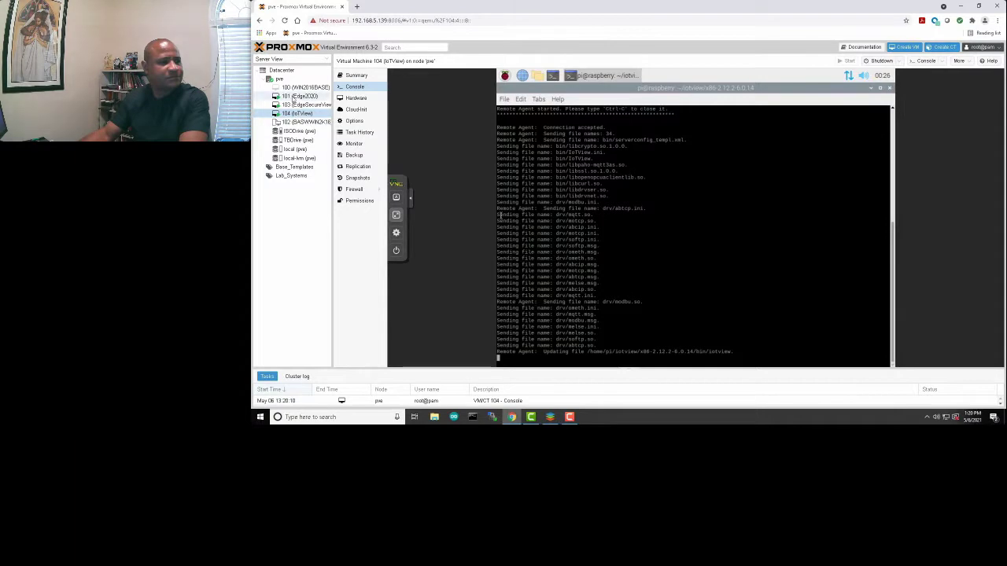
pyautogui.click(300, 96)
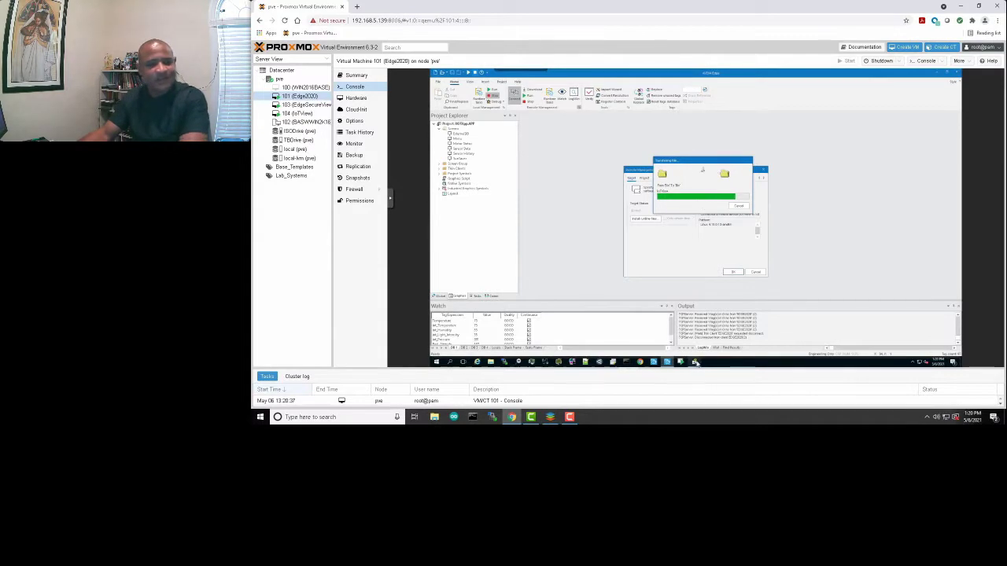
pyautogui.click(695, 363)
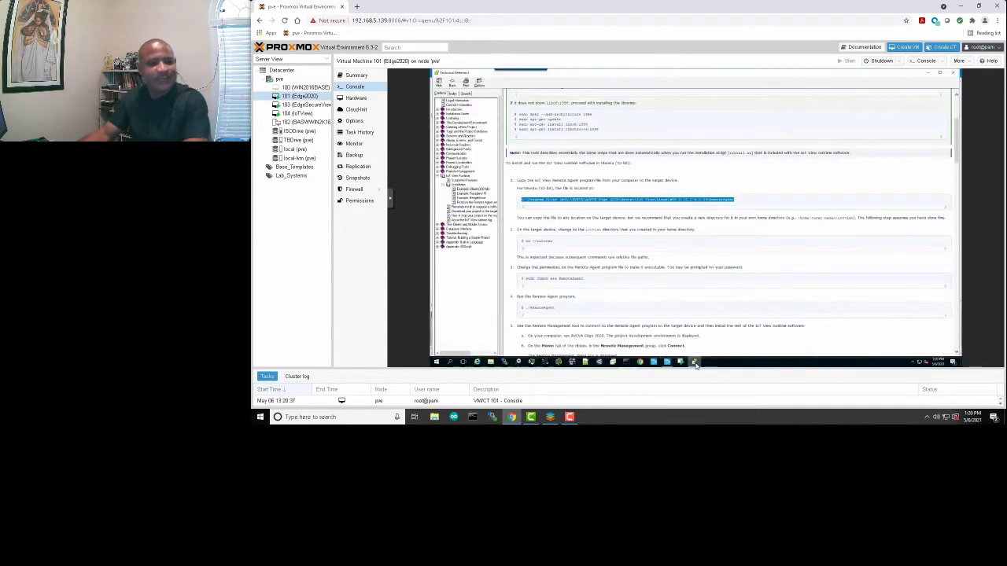
pyautogui.click(391, 198)
pyautogui.click(396, 214)
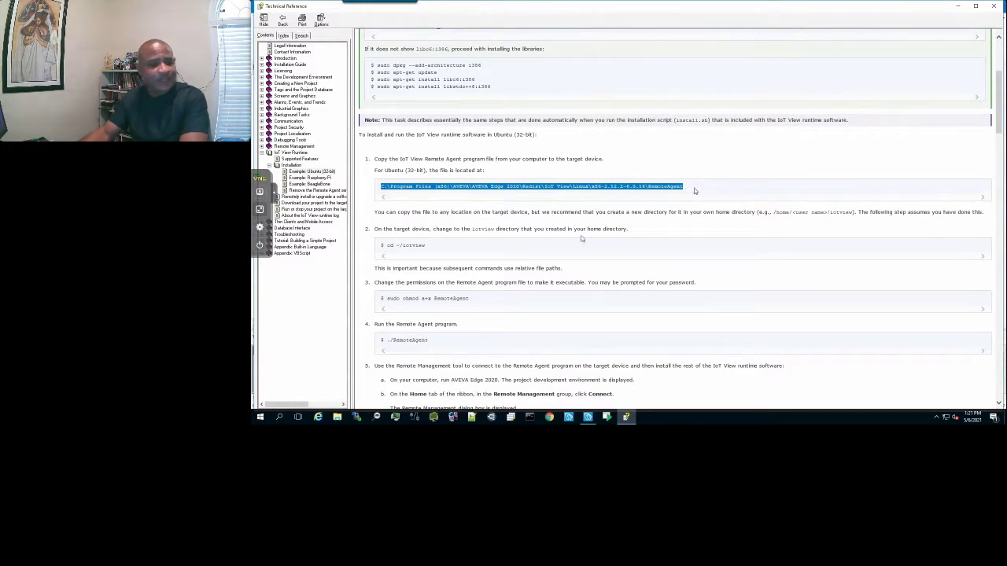
pyautogui.click(454, 249)
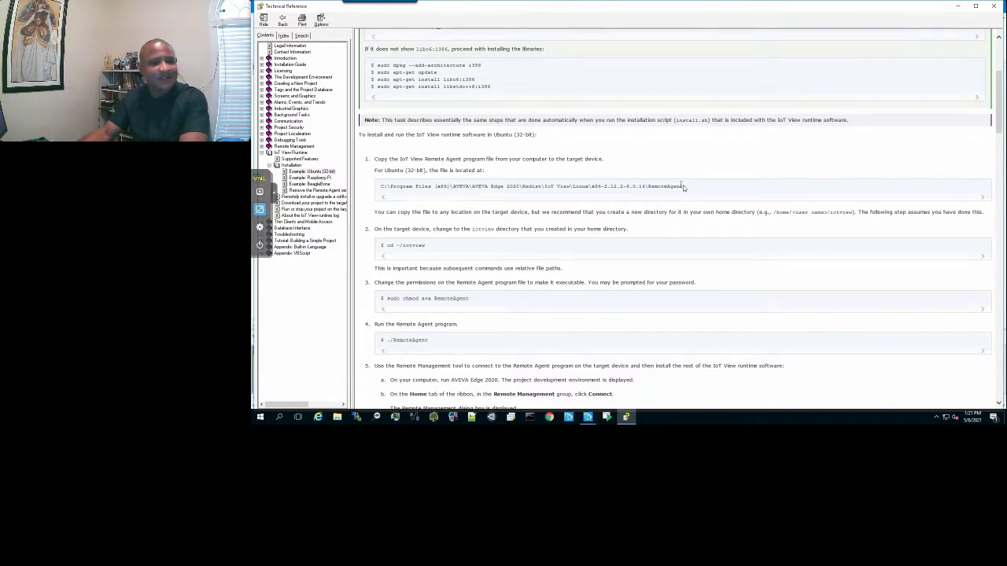
pyautogui.moveTo(684, 188); pyautogui.dragTo(594, 189)
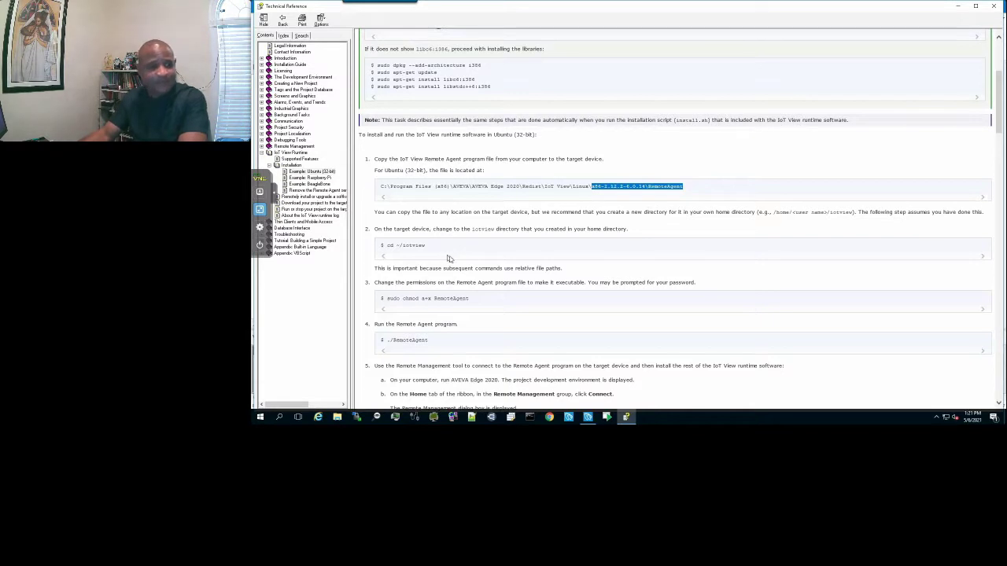
# Step: Highlight the sudo chmod a+x RemoteAgent and ./RemoteAgent commands in steps 3 and 4 of the Ubuntu installation instructions
pyautogui.moveTo(472, 300); pyautogui.dragTo(391, 304)
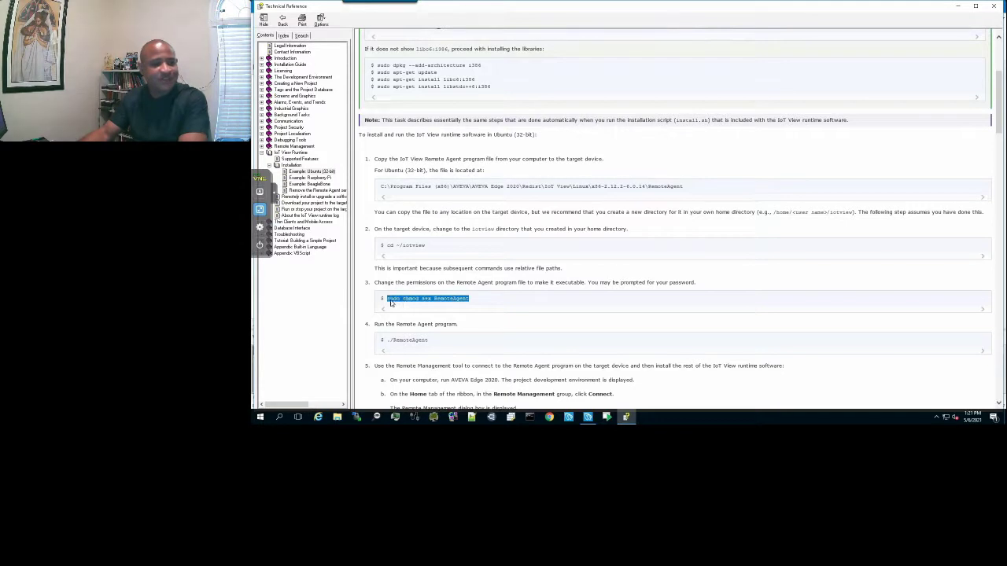
pyautogui.click(478, 302)
pyautogui.moveTo(475, 301); pyautogui.dragTo(437, 303)
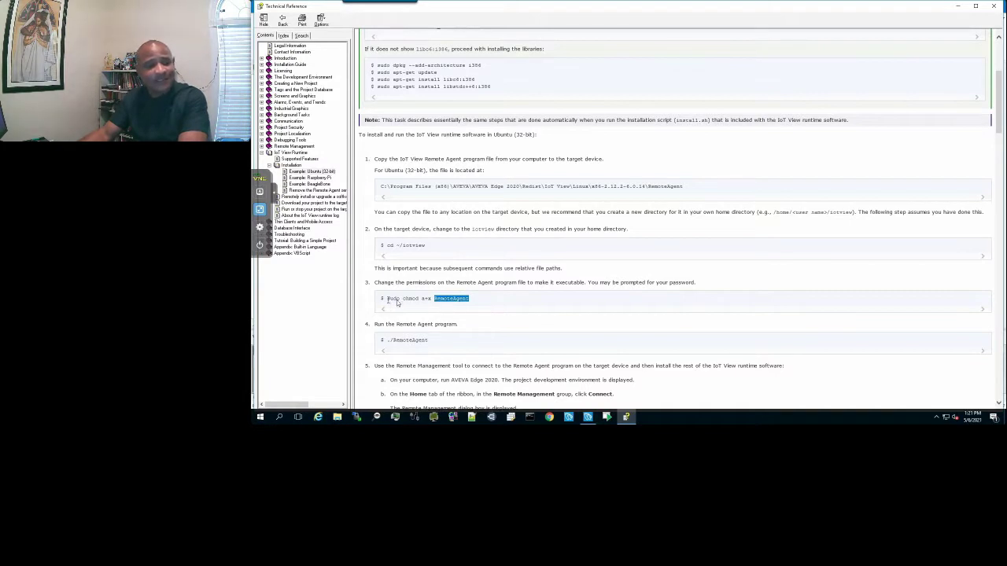
pyautogui.click(471, 300)
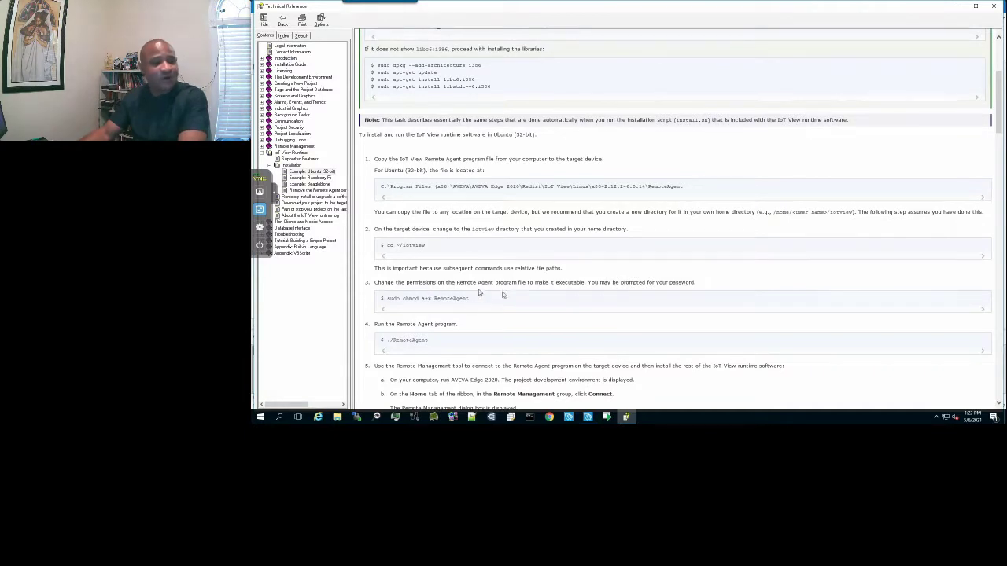
pyautogui.scroll(-3, 506, 303)
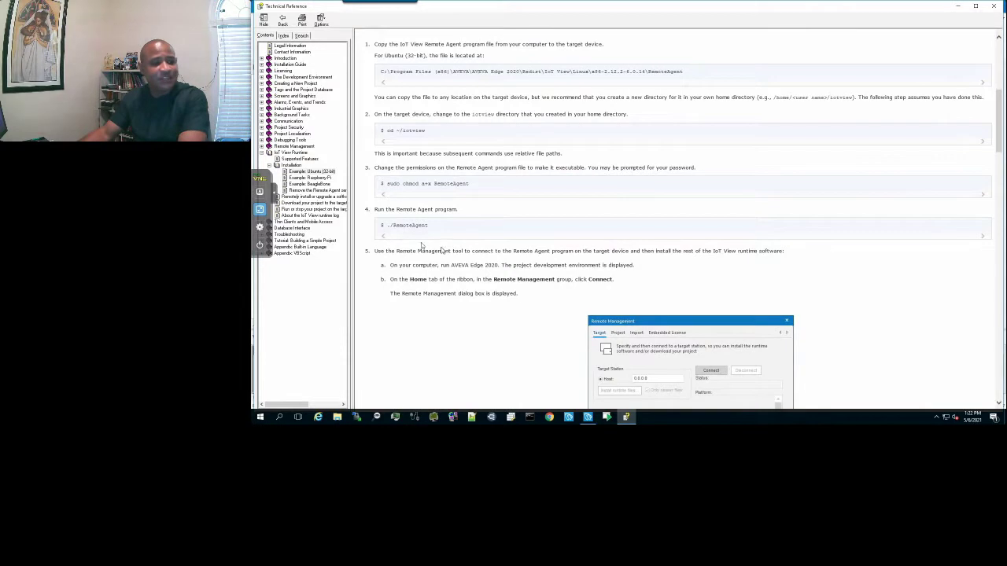
pyautogui.moveTo(433, 226); pyautogui.dragTo(387, 226)
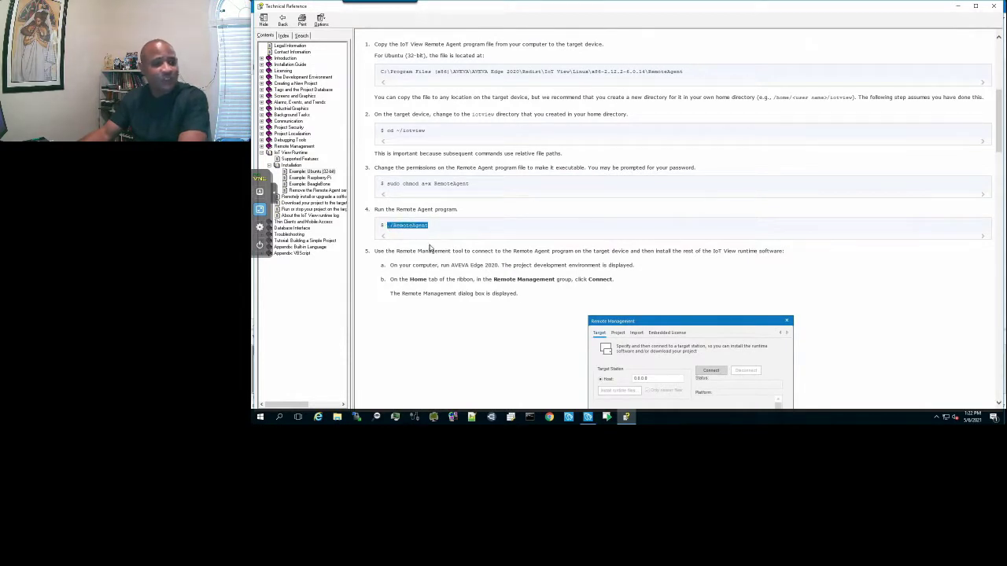
# Step: Review the Remote Management connection instructions in step 5 and highlight the Install system files instruction in item e
pyautogui.scroll(-4, 509, 241)
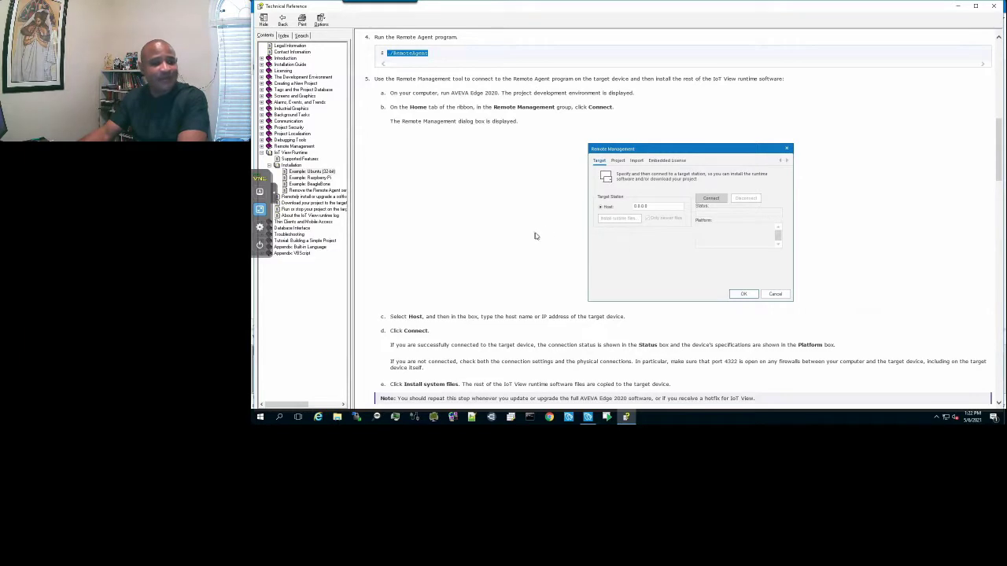
pyautogui.scroll(-2, 535, 236)
pyautogui.scroll(-2, 535, 236)
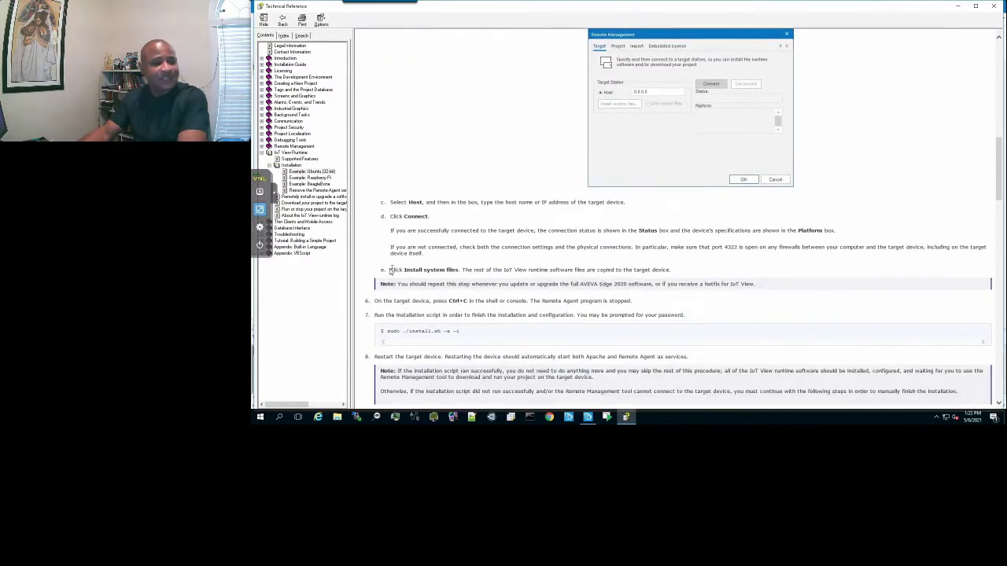
pyautogui.moveTo(391, 271); pyautogui.dragTo(490, 272)
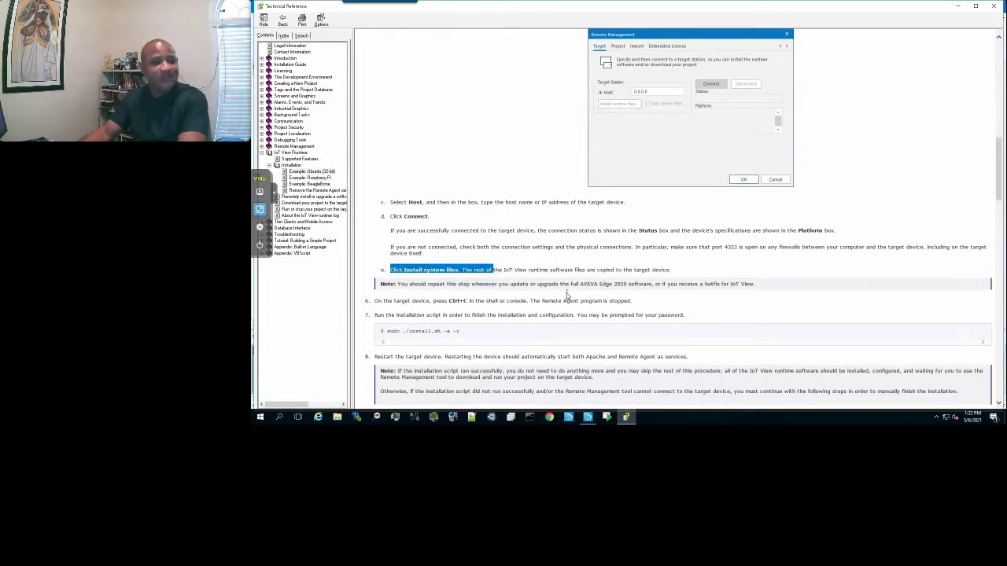
# Step: Highlight step 6's instruction for stopping the Remote Agent, and step 7's sudo ./install.sh -a -i command and its options
pyautogui.scroll(-3, 562, 296)
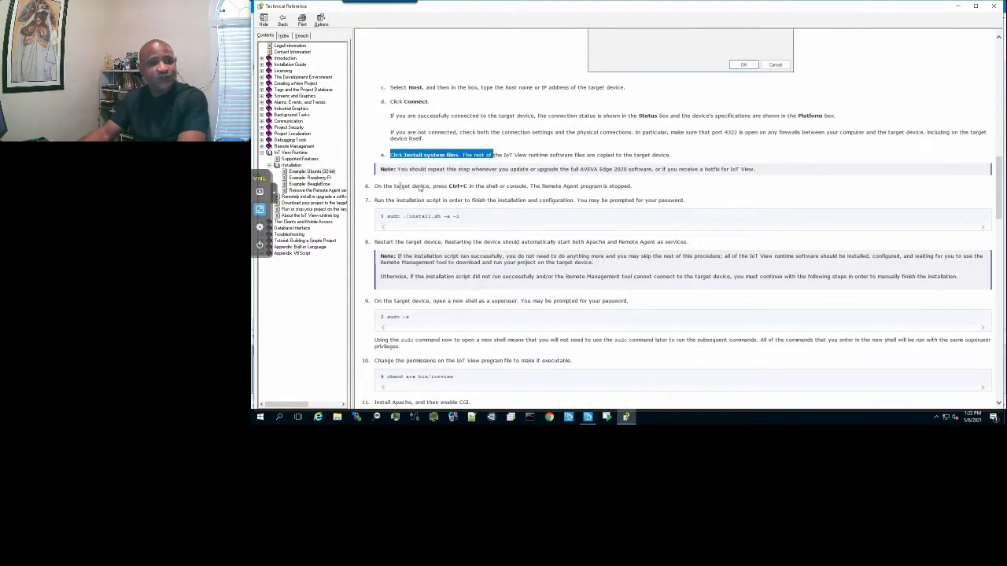
pyautogui.moveTo(431, 187); pyautogui.dragTo(483, 190)
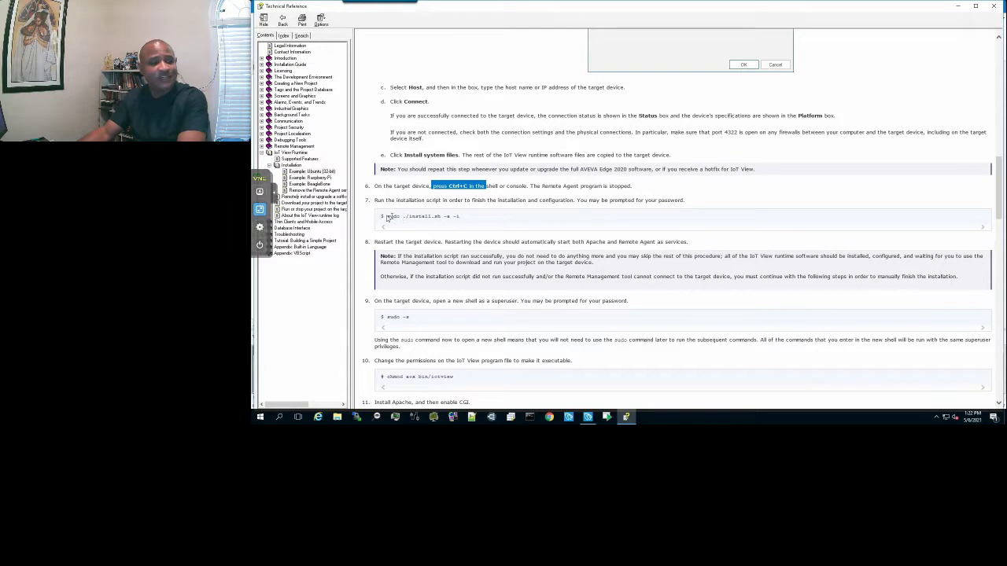
pyautogui.moveTo(386, 218); pyautogui.dragTo(462, 223)
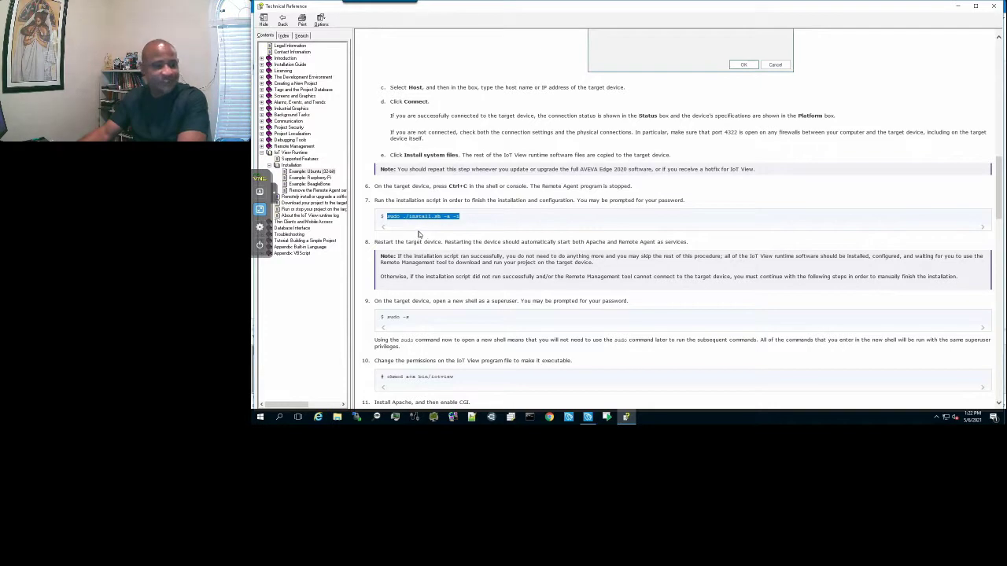
pyautogui.click(468, 224)
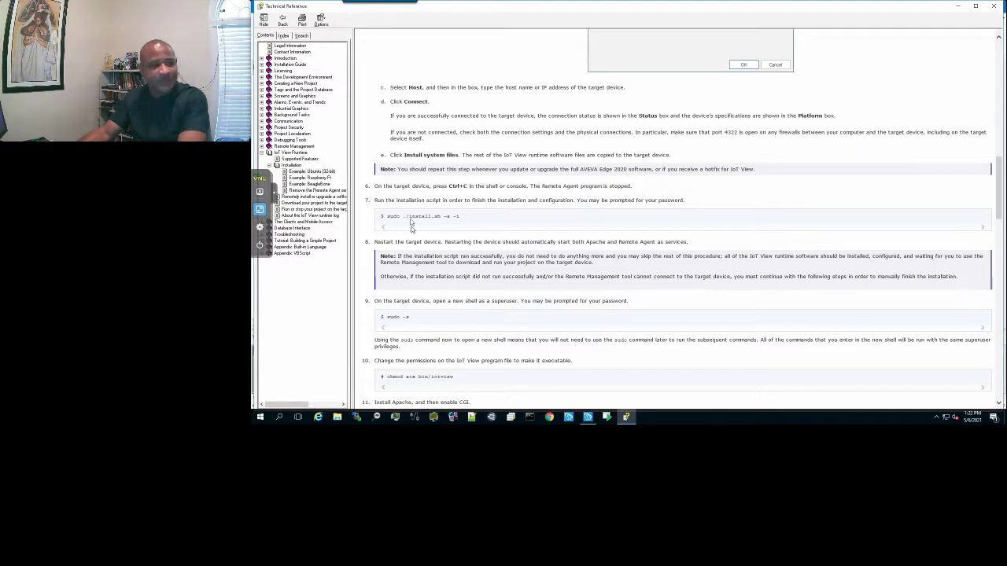
pyautogui.moveTo(408, 218); pyautogui.dragTo(459, 221)
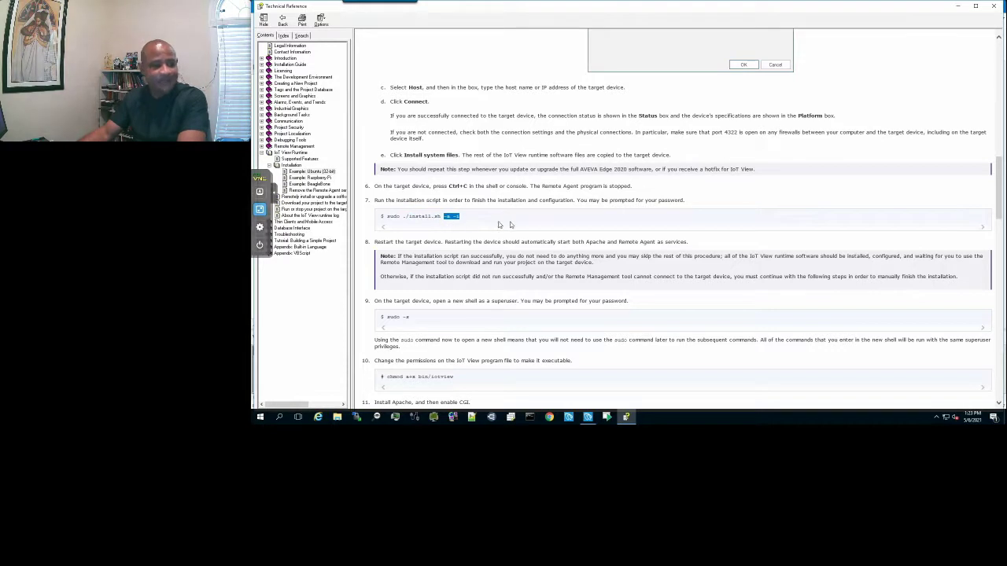
# Step: Highlight Remote Agent and Apache in step 8's description of the services started by restarting the target device
pyautogui.scroll(-2, 495, 231)
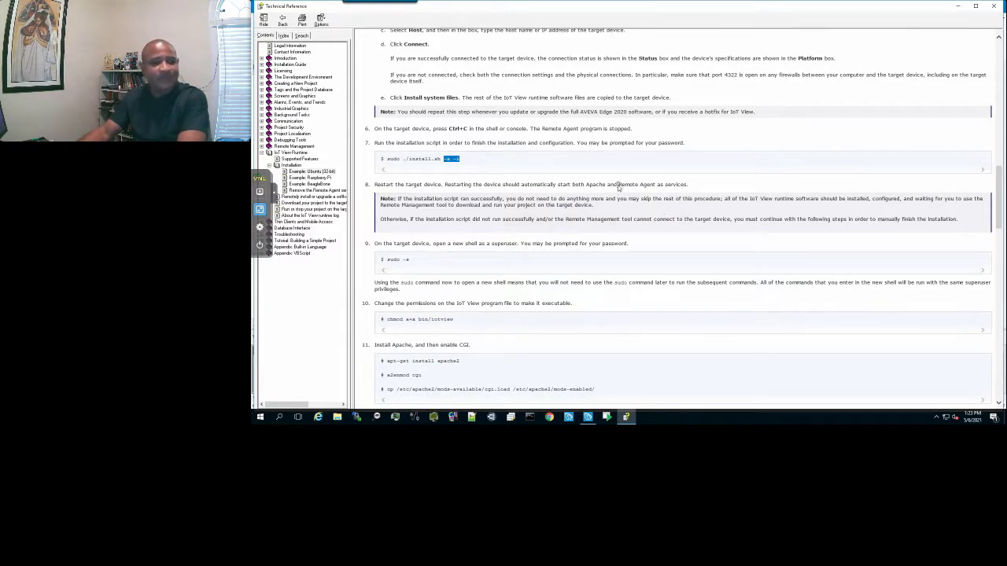
pyautogui.moveTo(618, 186); pyautogui.dragTo(652, 190)
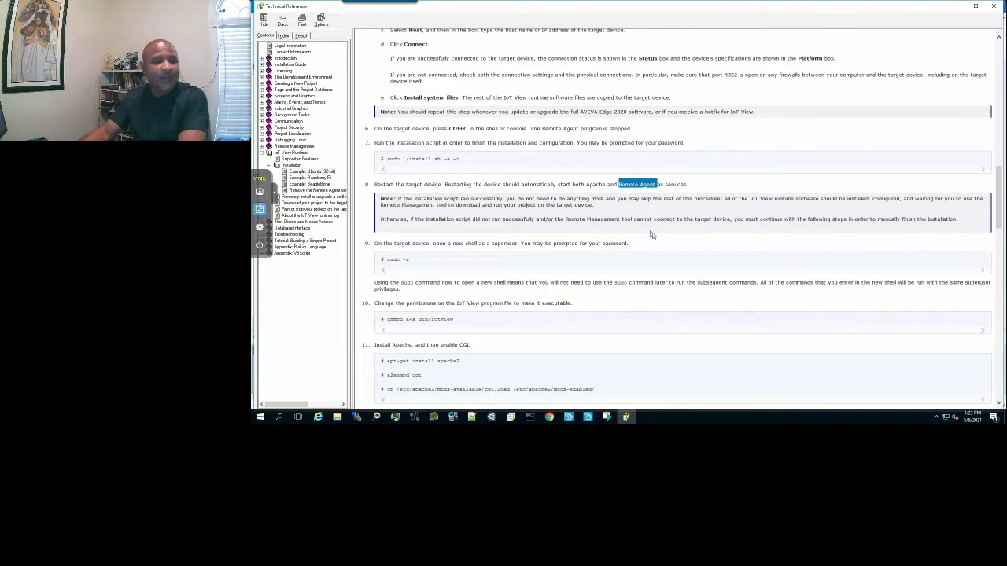
pyautogui.moveTo(584, 186); pyautogui.dragTo(605, 187)
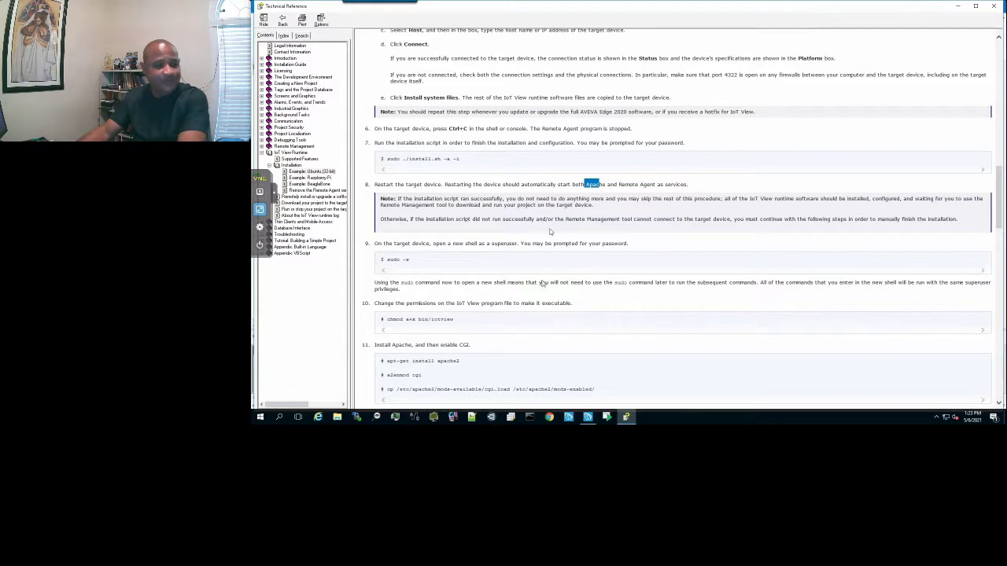
# Step: Move the file transfer window in AVEVA Edge clear of the Remote Management details, and check the transfer output in the full-screen IoTView console
pyautogui.click(588, 418)
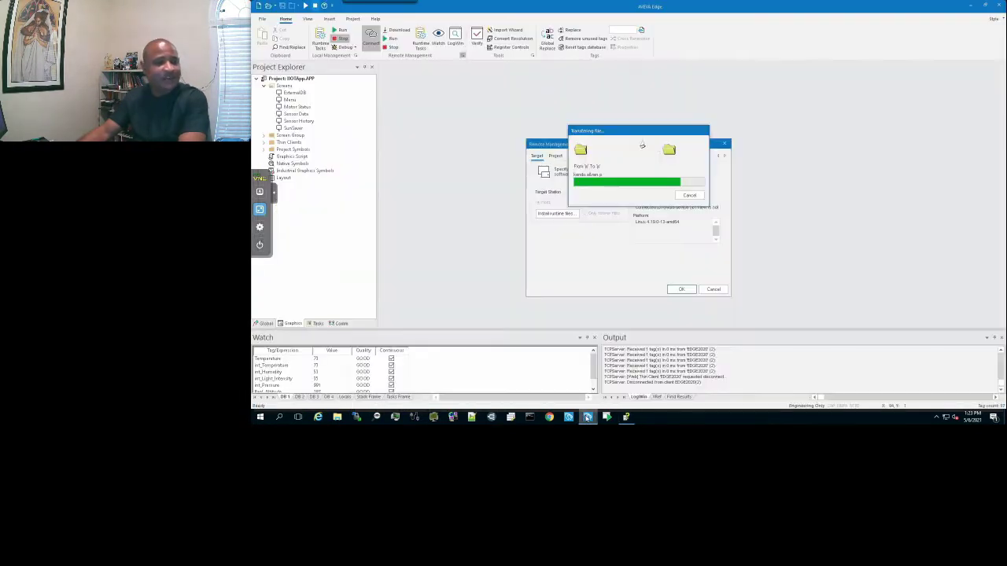
pyautogui.moveTo(613, 131); pyautogui.dragTo(643, 101)
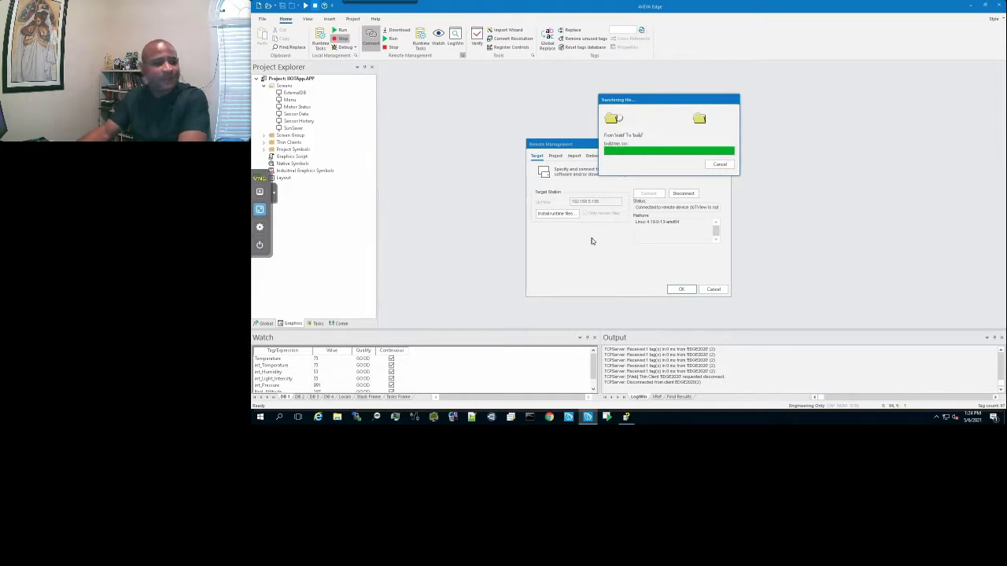
pyautogui.click(260, 211)
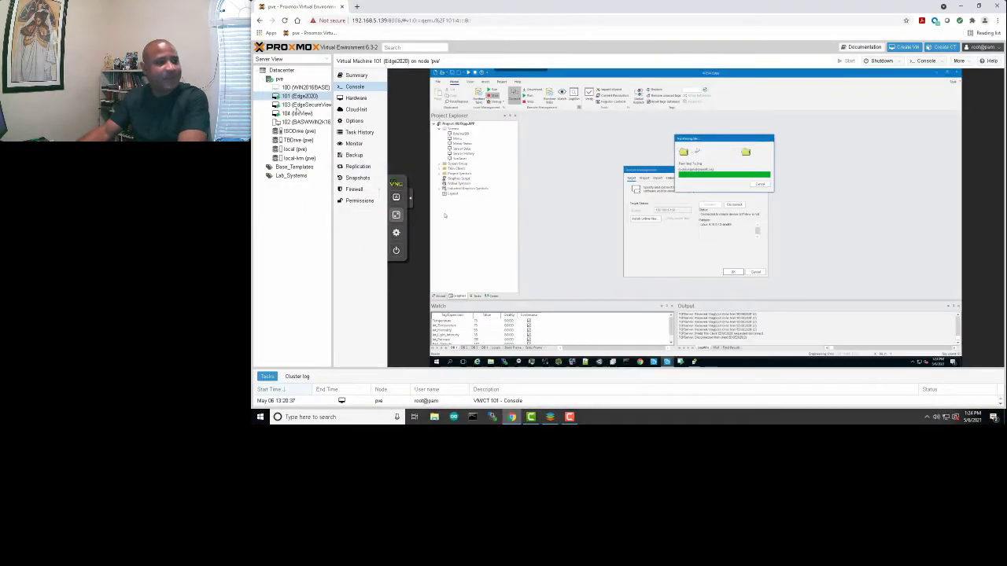
pyautogui.click(297, 114)
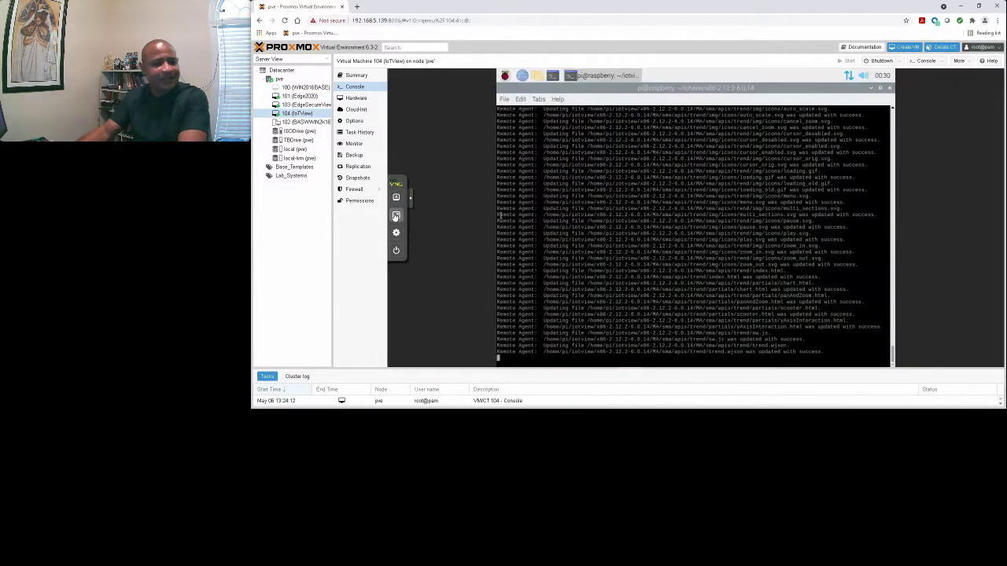
pyautogui.click(396, 215)
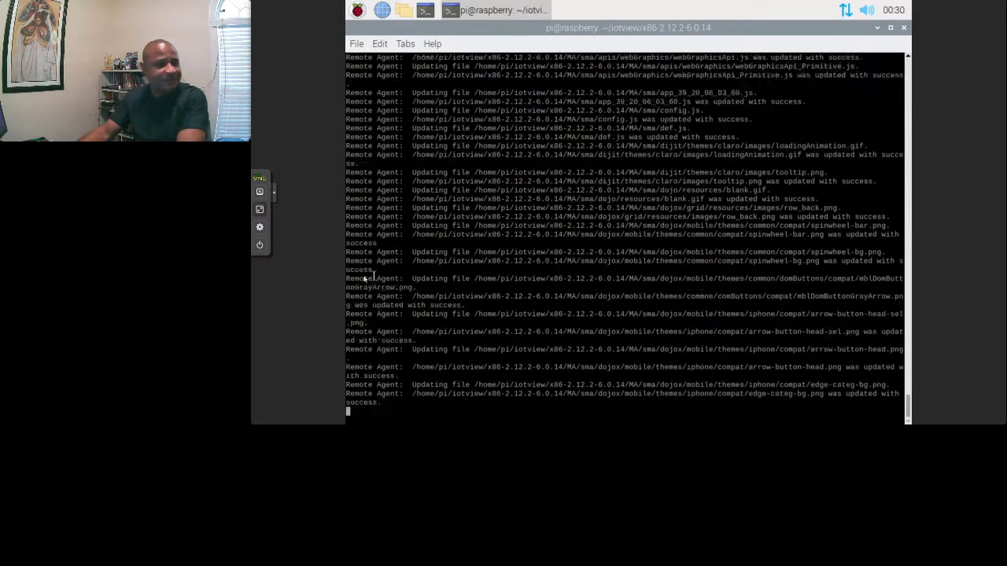
# Step: Return to the full-screen Edge2020 console to check the runtime installation in Remote Management
pyautogui.click(260, 211)
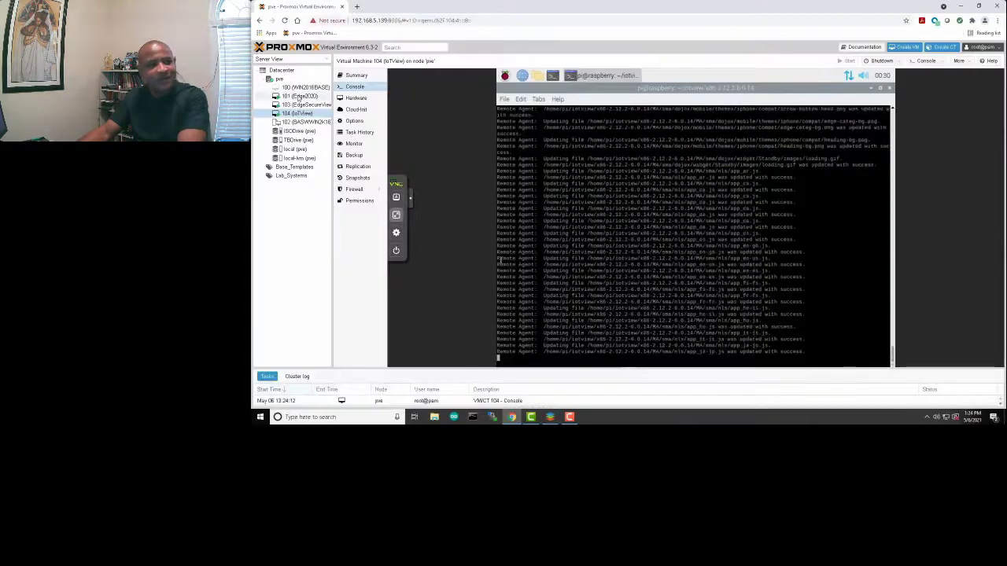
pyautogui.click(299, 96)
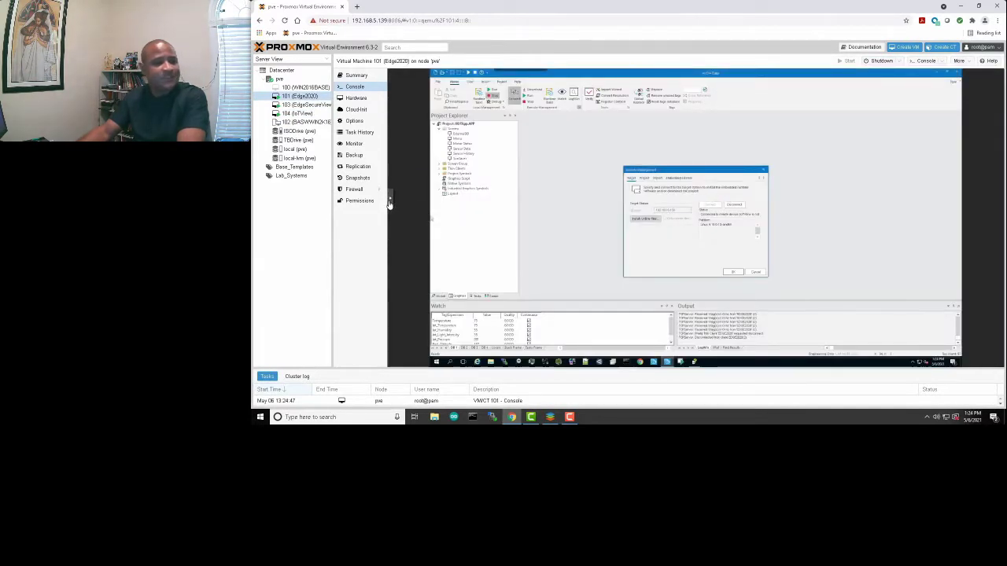
pyautogui.click(390, 202)
pyautogui.click(395, 215)
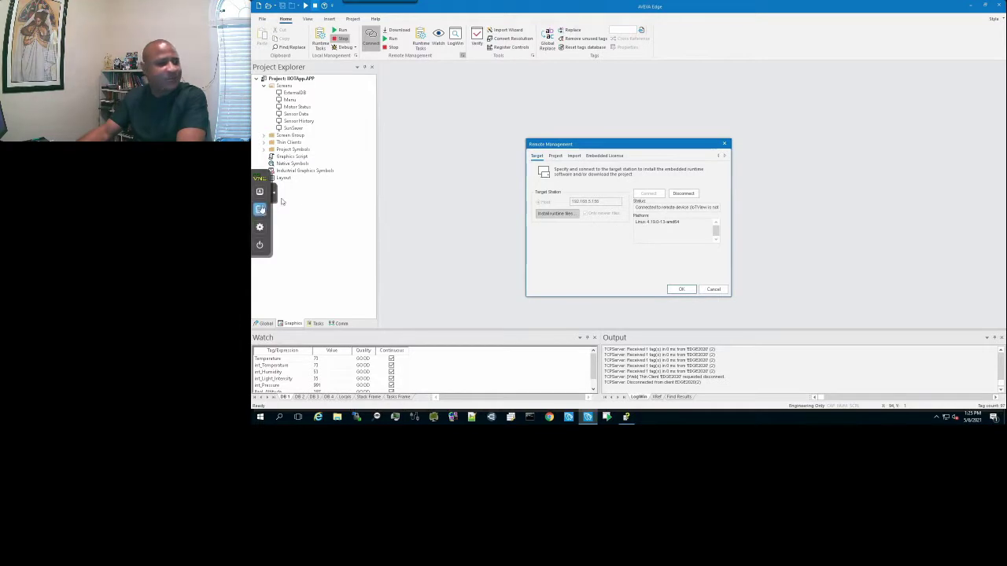
# Step: Switch to the full-screen IoTView console and stop the running Remote Agent in the terminal
pyautogui.click(259, 211)
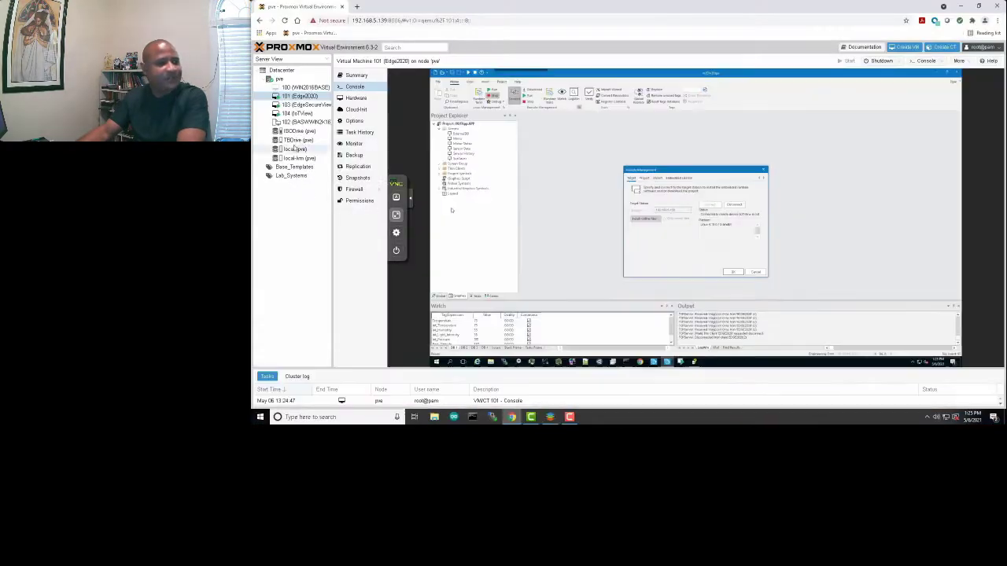
pyautogui.click(296, 114)
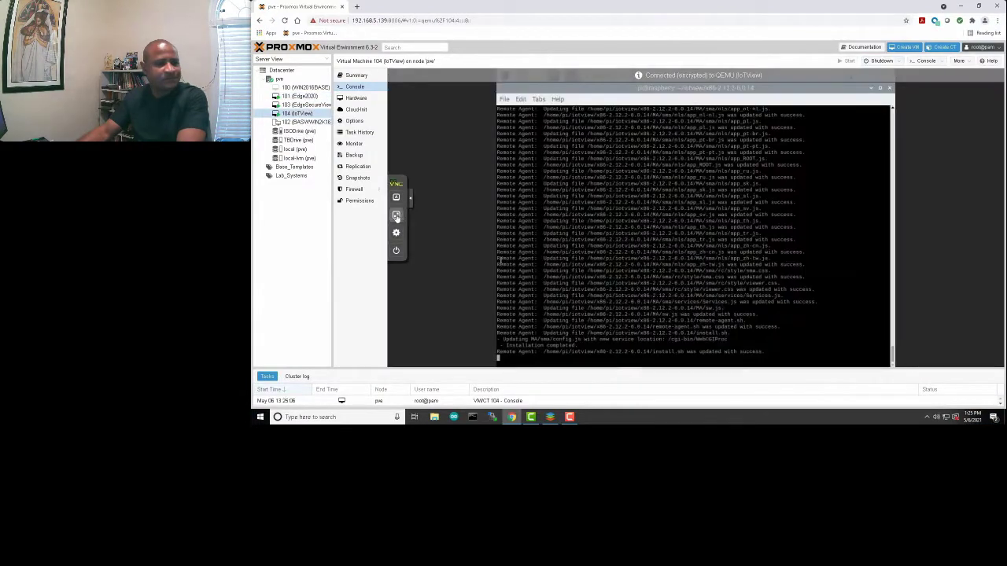
pyautogui.click(395, 216)
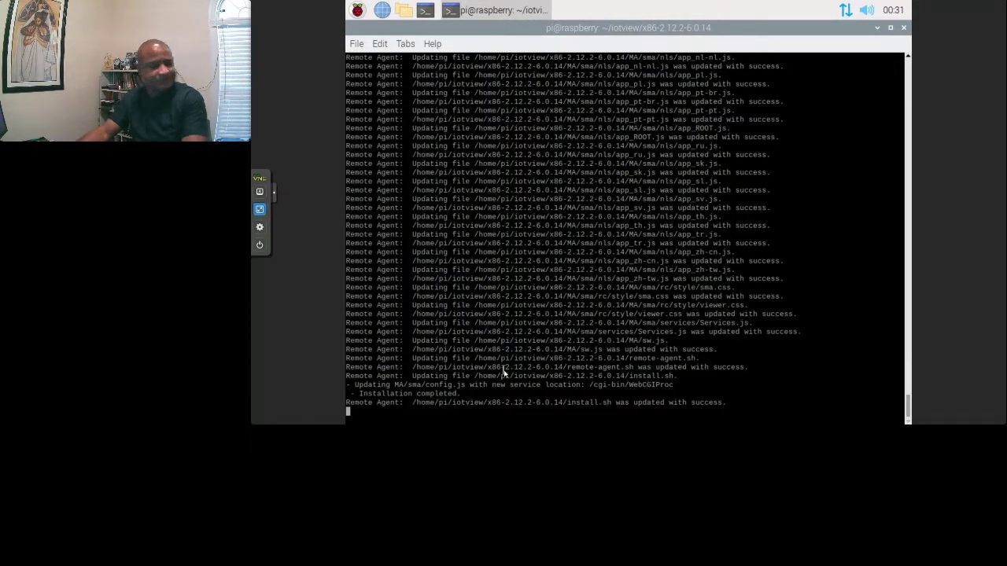
pyautogui.hotkey('ctrl', 'c')
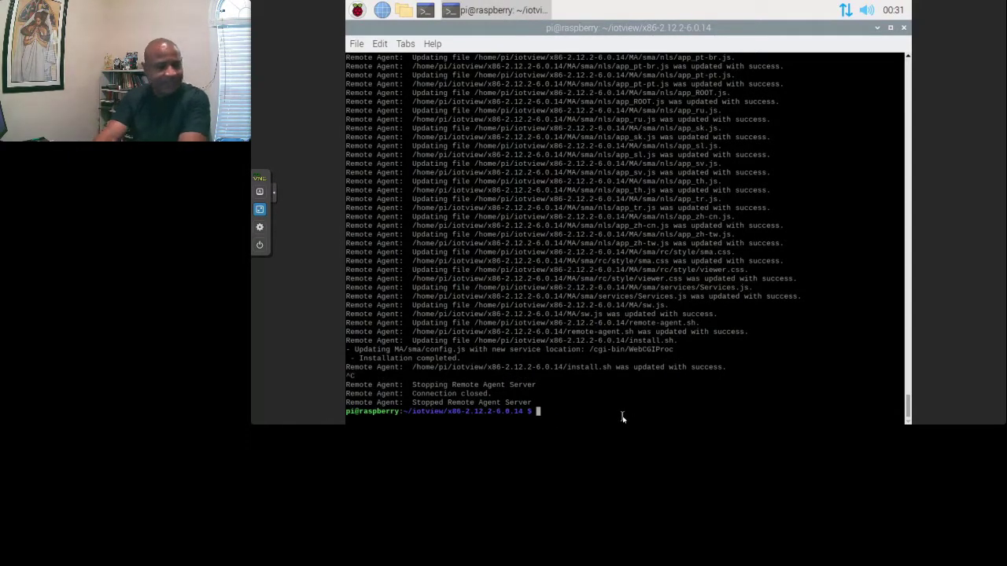
# Step: List the files in the x86-2.12.2-6.0.14 directory and highlight install.sh
pyautogui.write('ls')
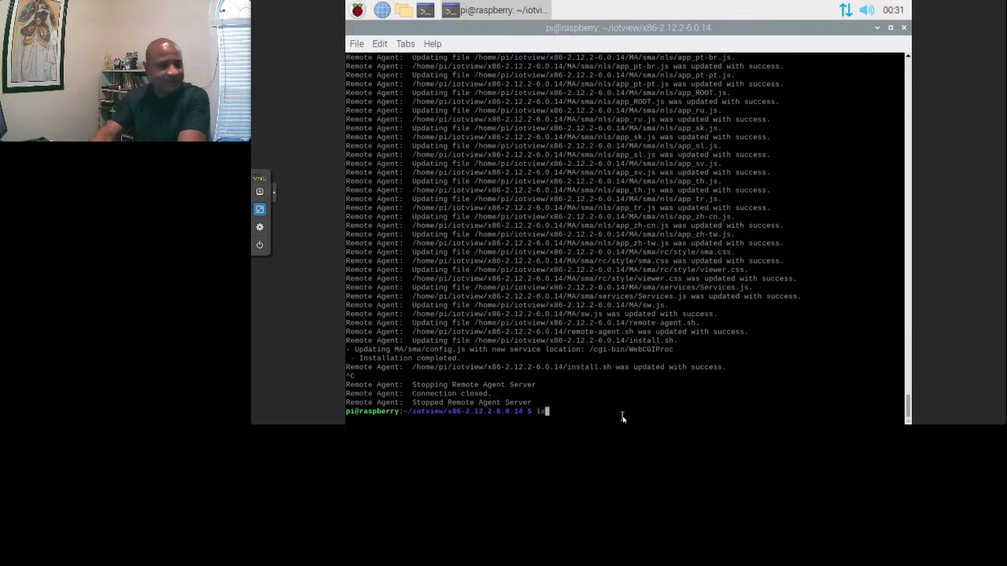
pyautogui.press('Return')
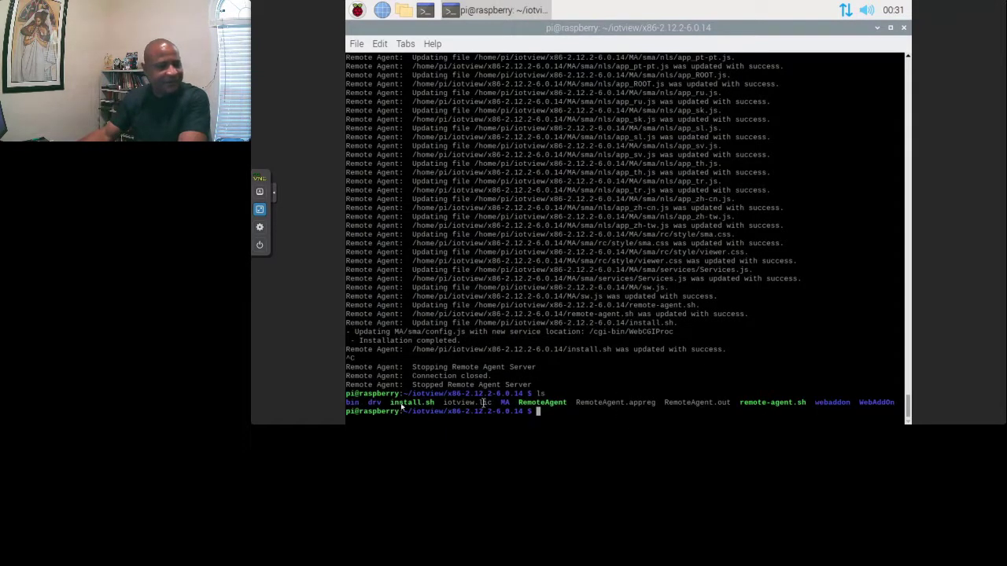
pyautogui.moveTo(393, 403); pyautogui.dragTo(416, 405)
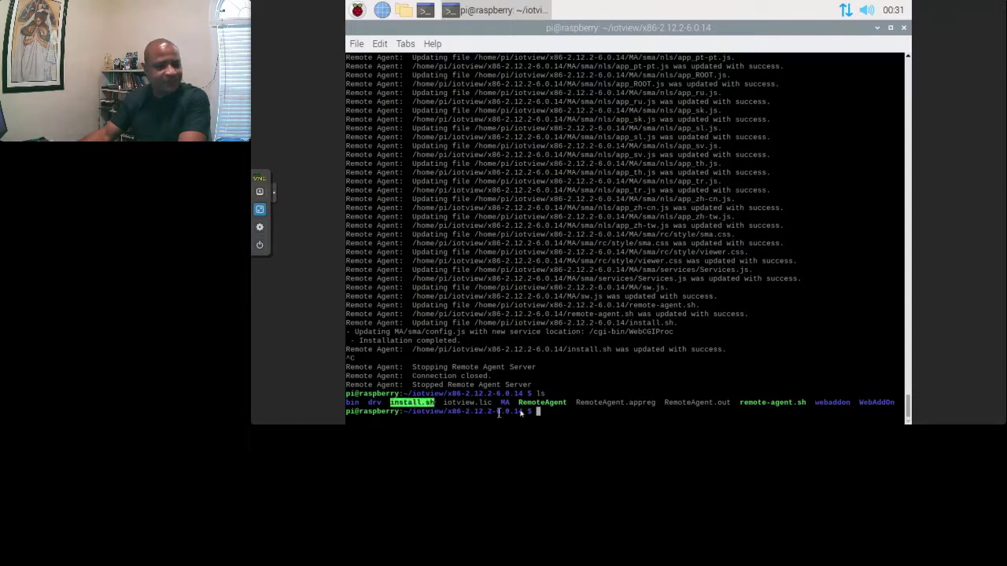
pyautogui.click(571, 418)
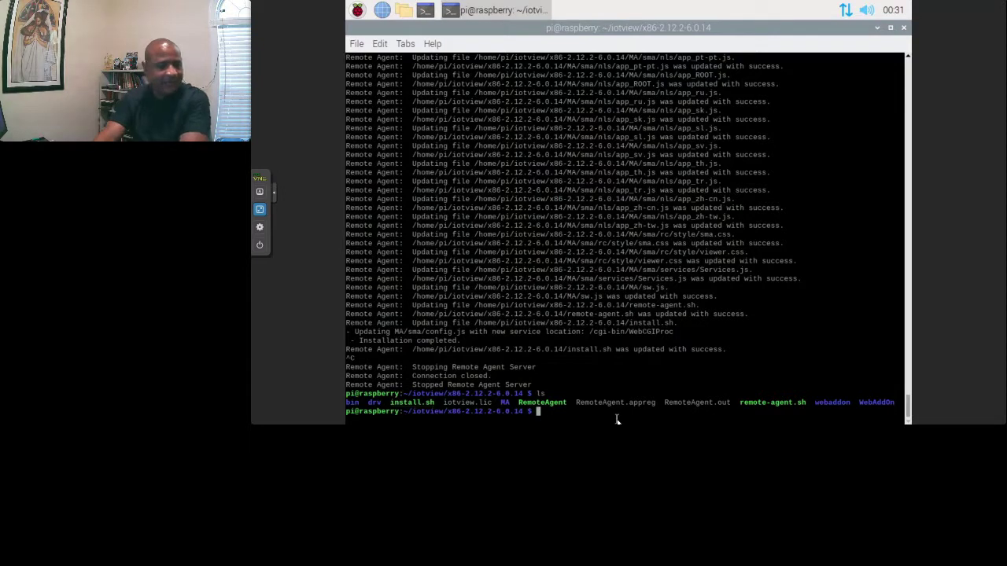
# Step: Run install.sh as superuser with the -a and -i options and accept the installation of the Apache packages
pyautogui.write('sudo ./')
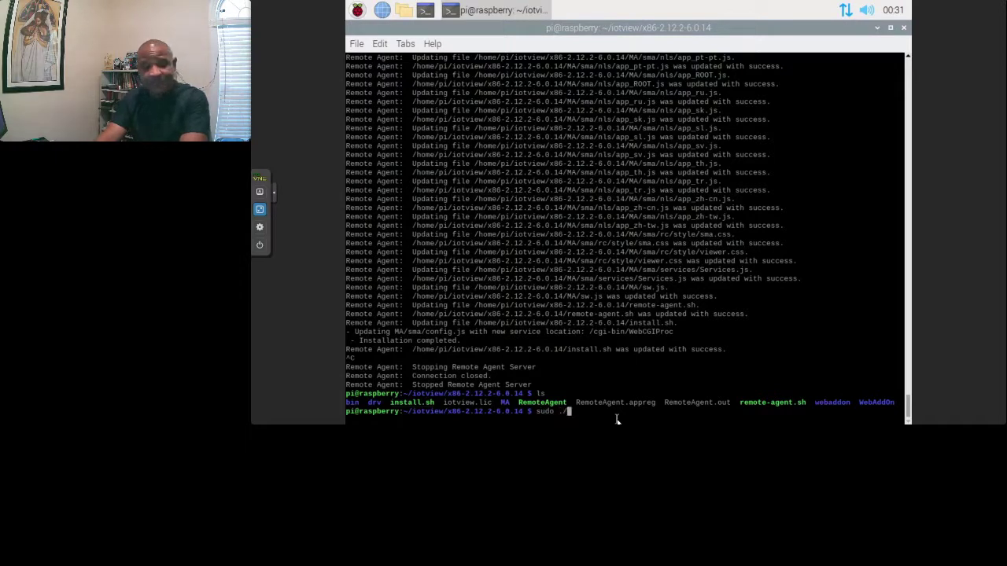
pyautogui.write('i')
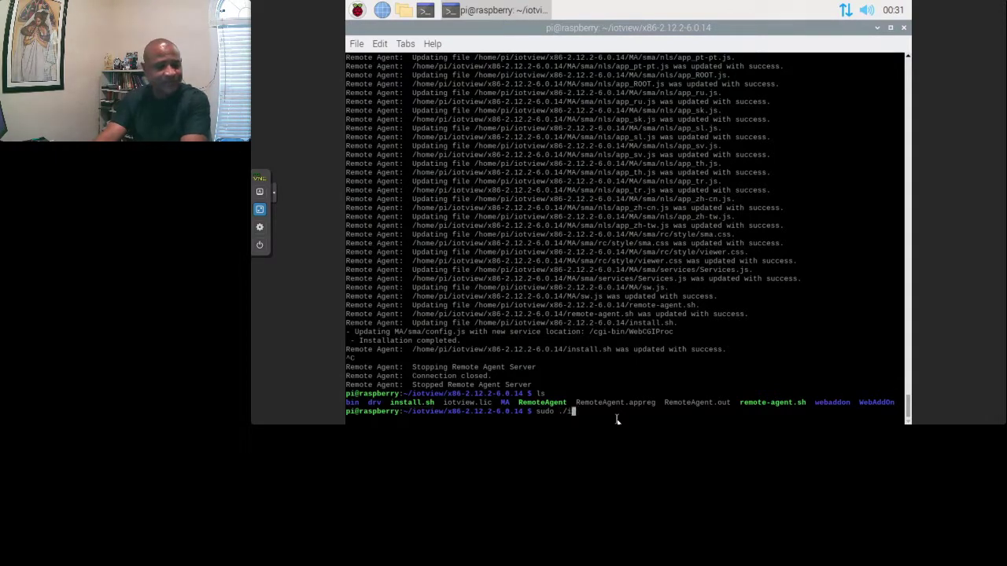
pyautogui.write('nstall.sh')
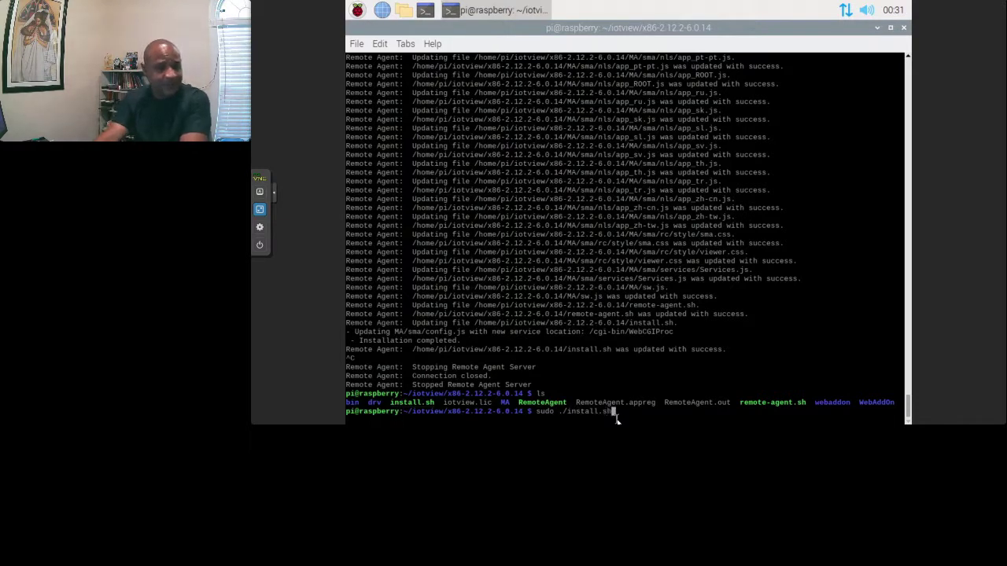
pyautogui.write(' -')
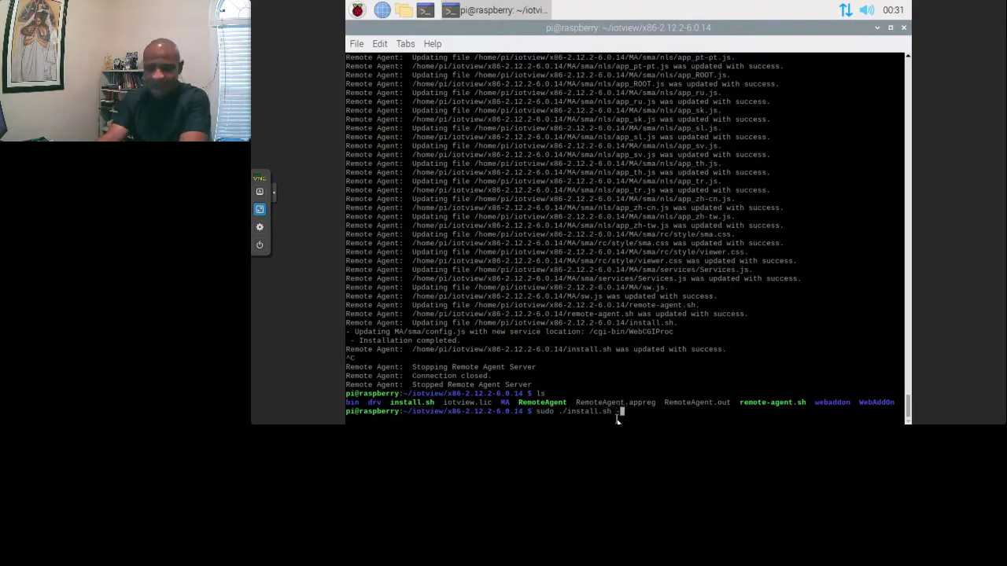
pyautogui.write('a -i')
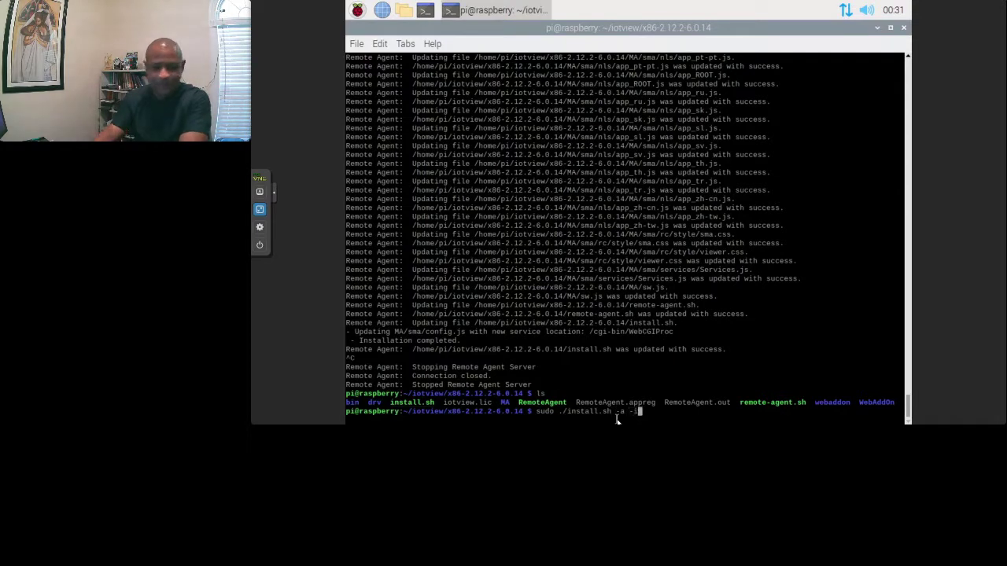
pyautogui.press('Return')
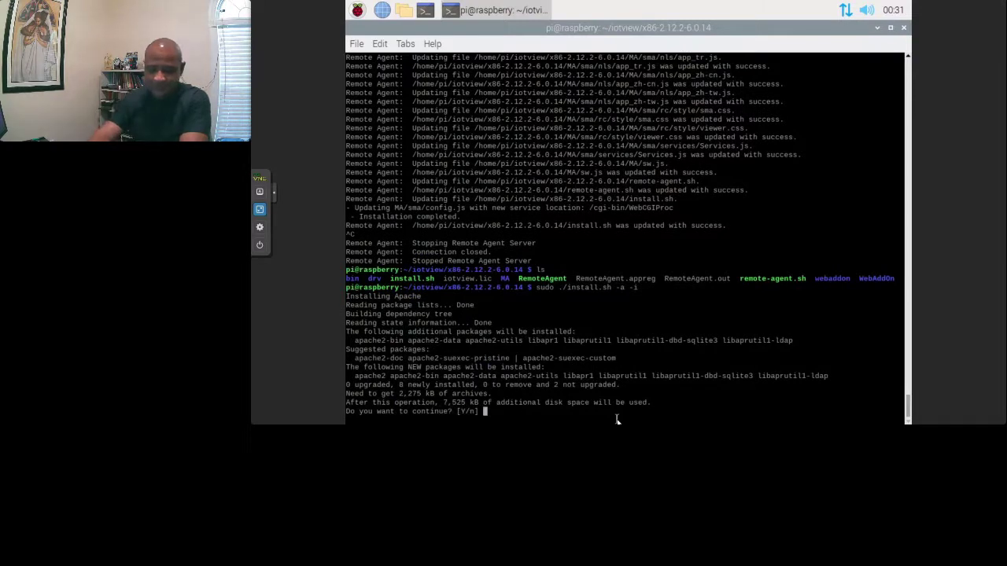
pyautogui.write('y')
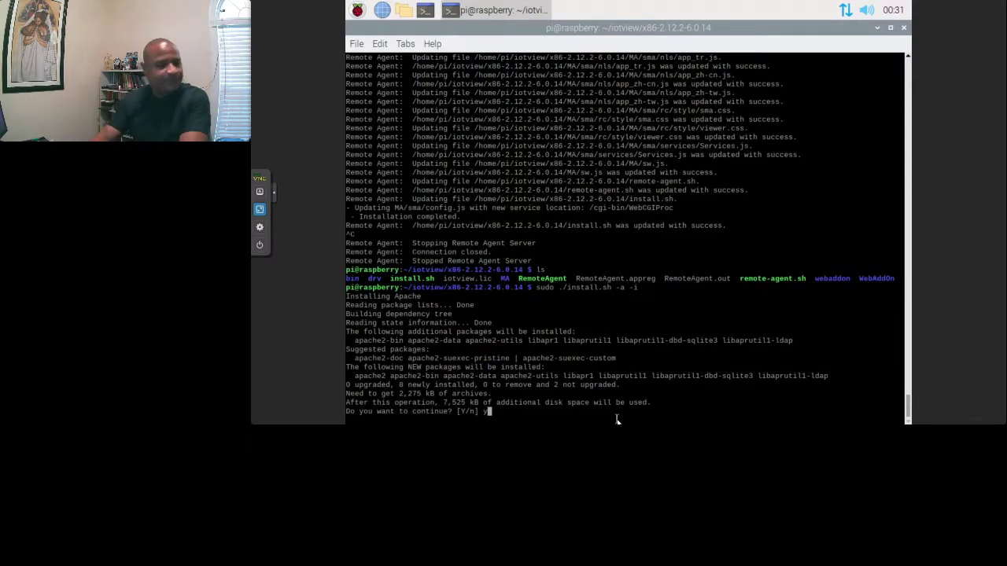
pyautogui.press('Return')
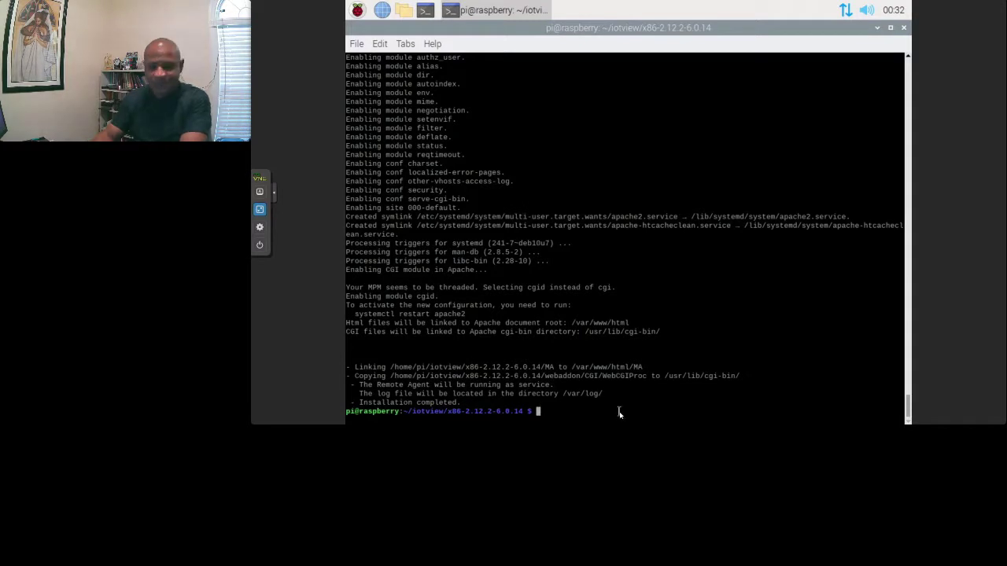
# Step: Reboot the Raspberry Pi machine and open localhost in Chromium to check the Apache web server
pyautogui.write('reboot')
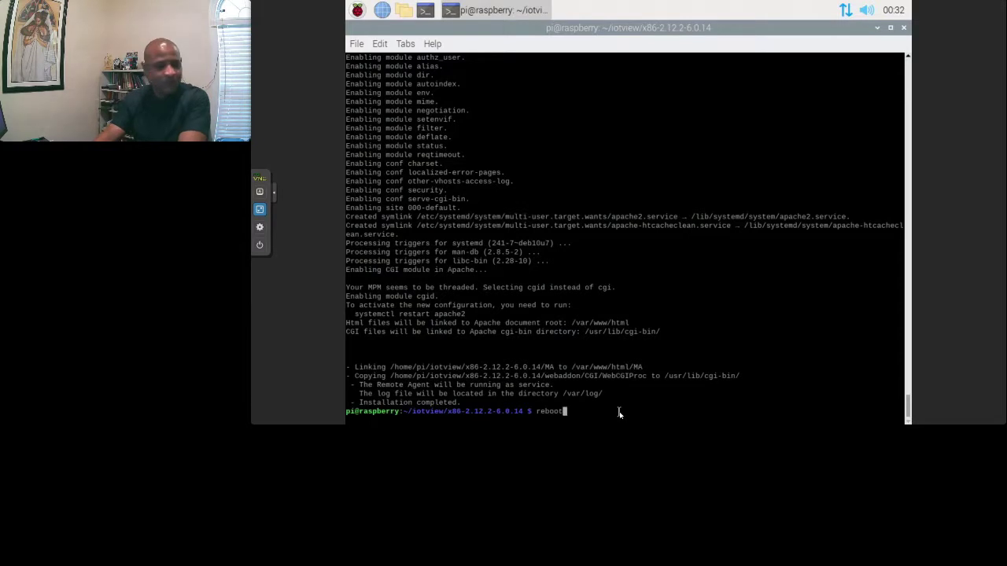
pyautogui.press('Return')
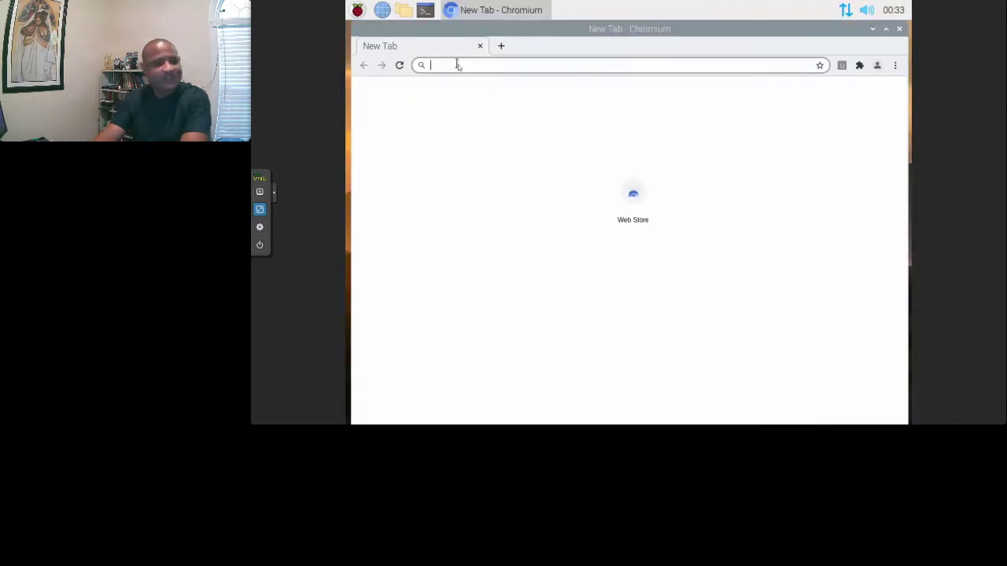
pyautogui.click(457, 65)
pyautogui.write('localhost')
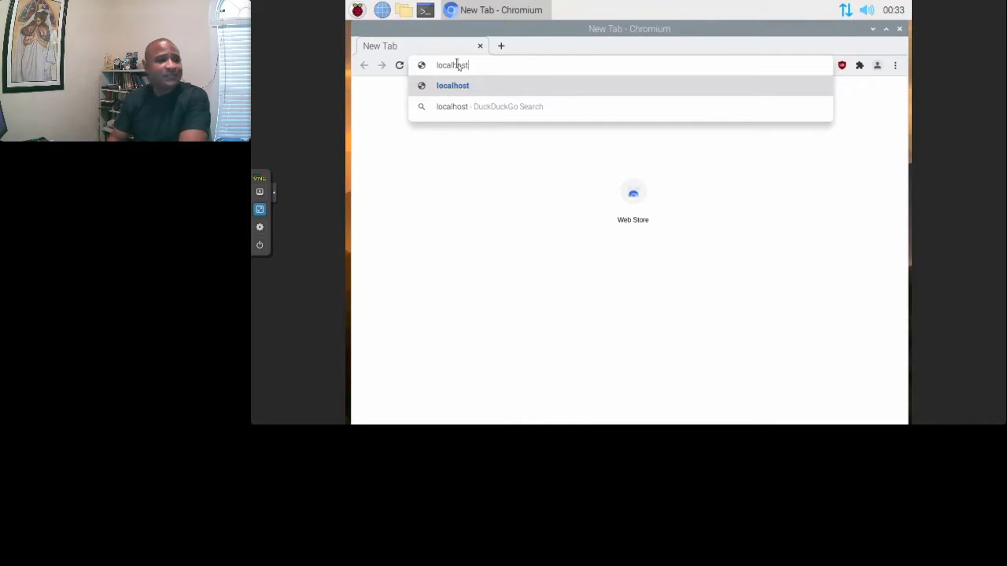
pyautogui.press('Return')
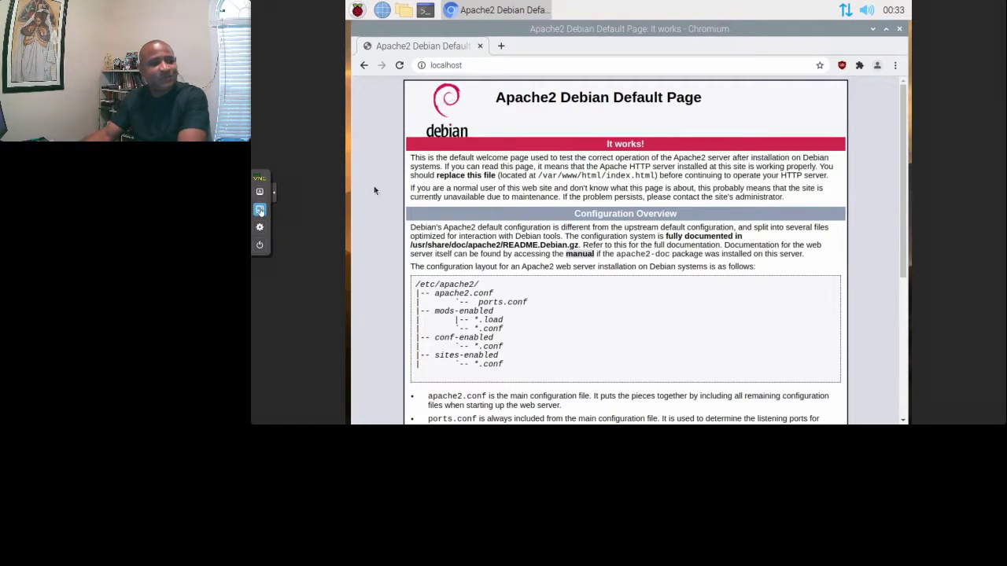
# Step: Leave the full-screen IoTView console and switch to the full-screen Edge2020 console
pyautogui.click(260, 209)
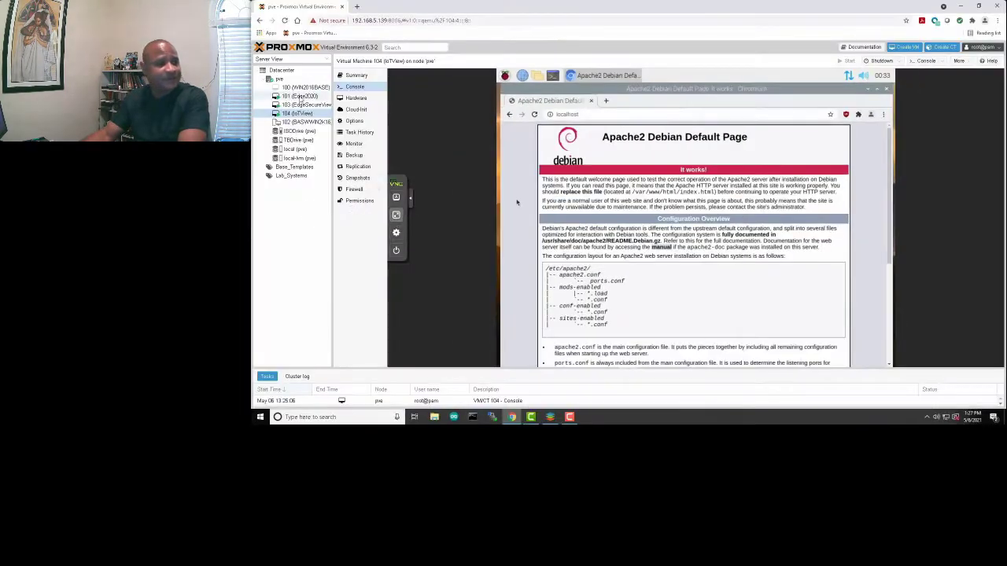
pyautogui.click(299, 96)
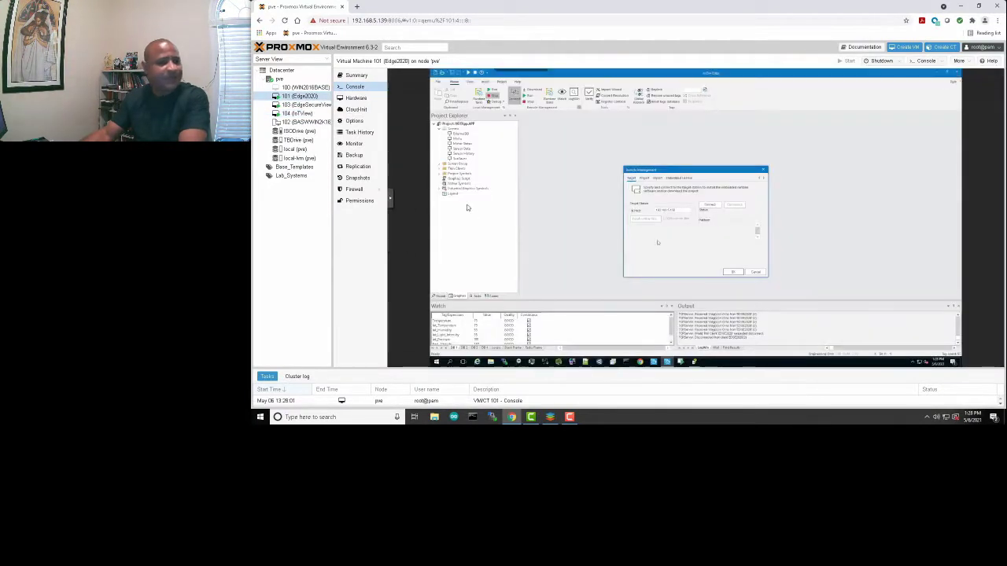
pyautogui.click(388, 201)
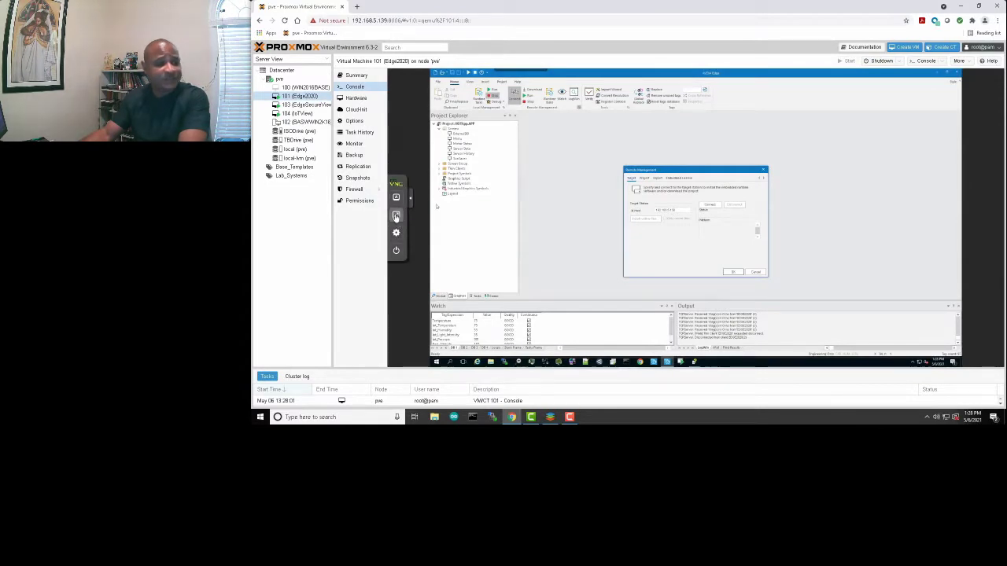
pyautogui.click(396, 217)
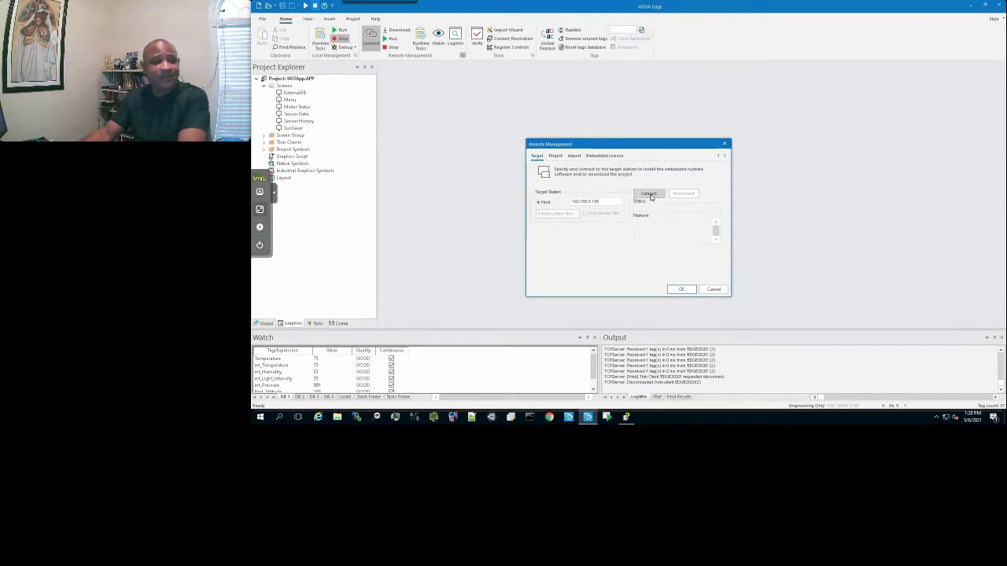
# Step: Connect Remote Management to the IoT View target station, check its status and platform, and accept the dialog
pyautogui.moveTo(607, 201); pyautogui.dragTo(541, 199)
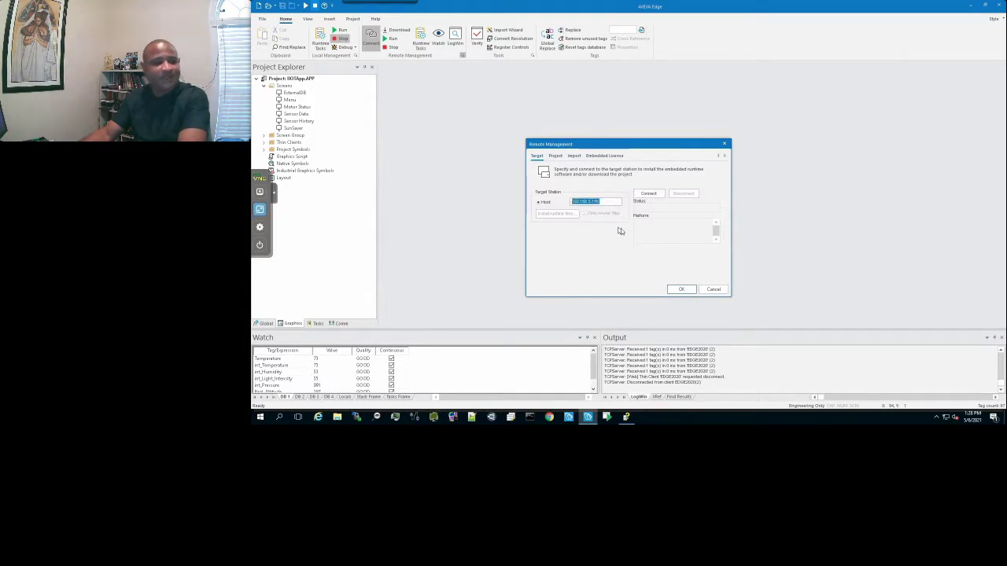
pyautogui.click(650, 194)
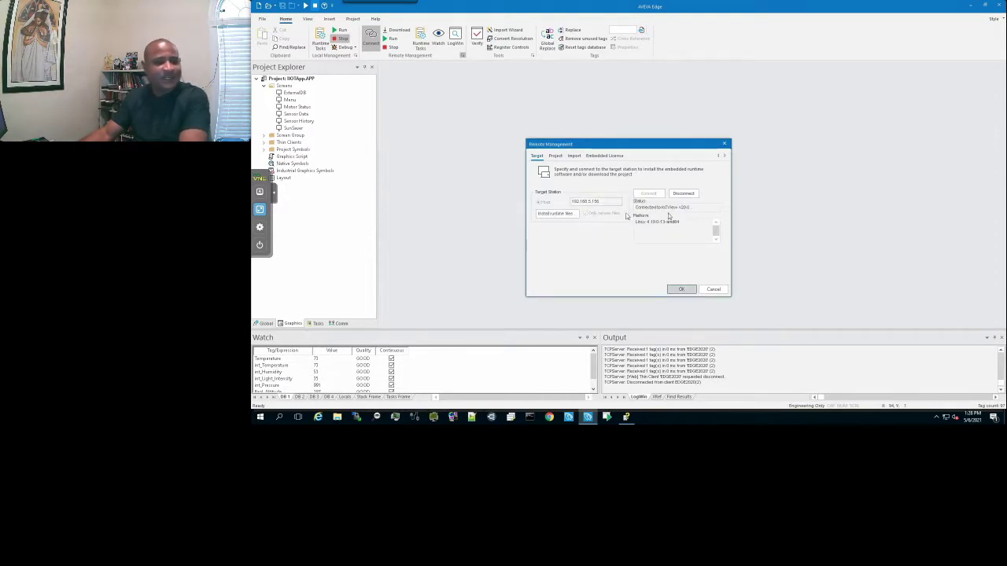
pyautogui.moveTo(692, 207); pyautogui.dragTo(634, 207)
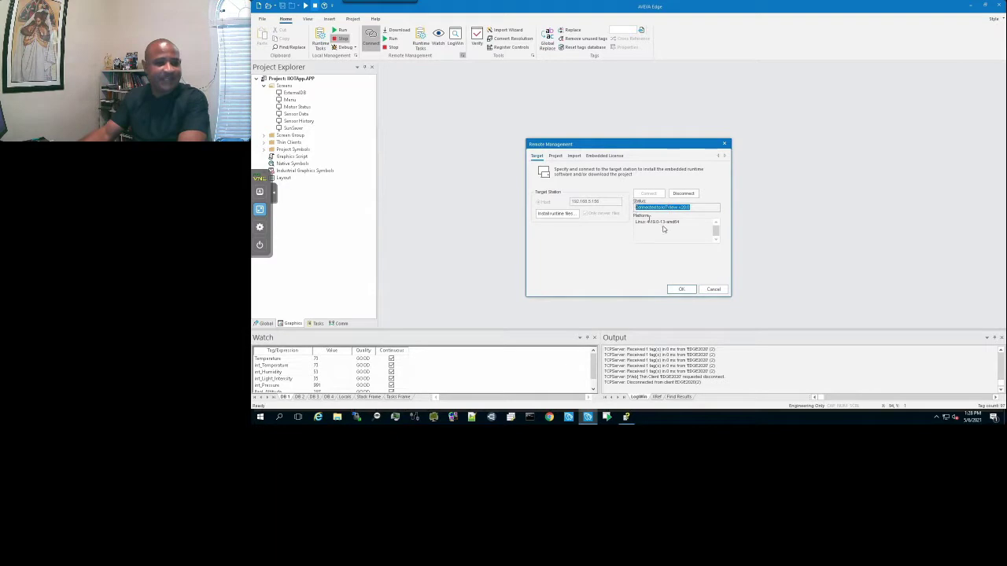
pyautogui.moveTo(683, 223); pyautogui.dragTo(622, 223)
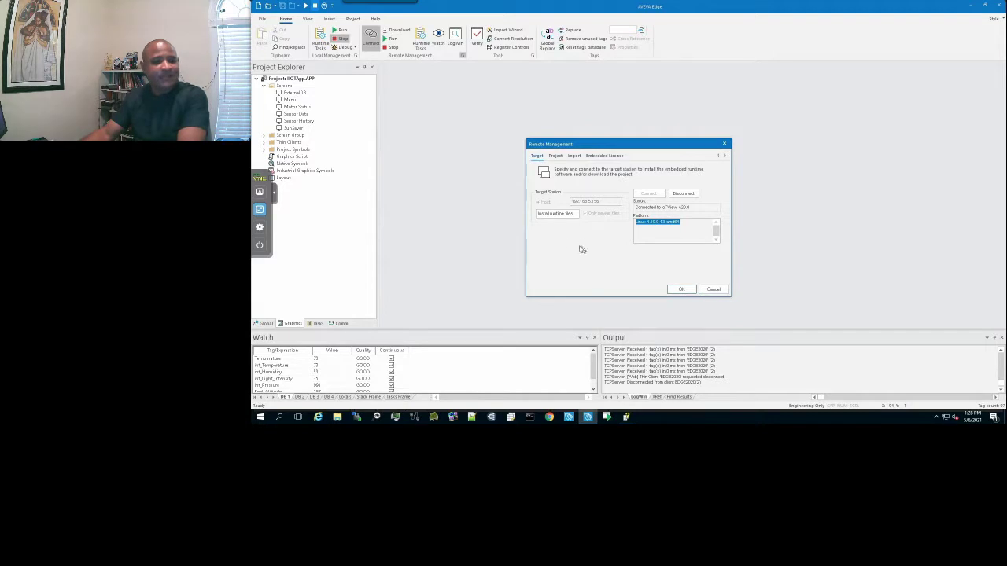
pyautogui.click(681, 289)
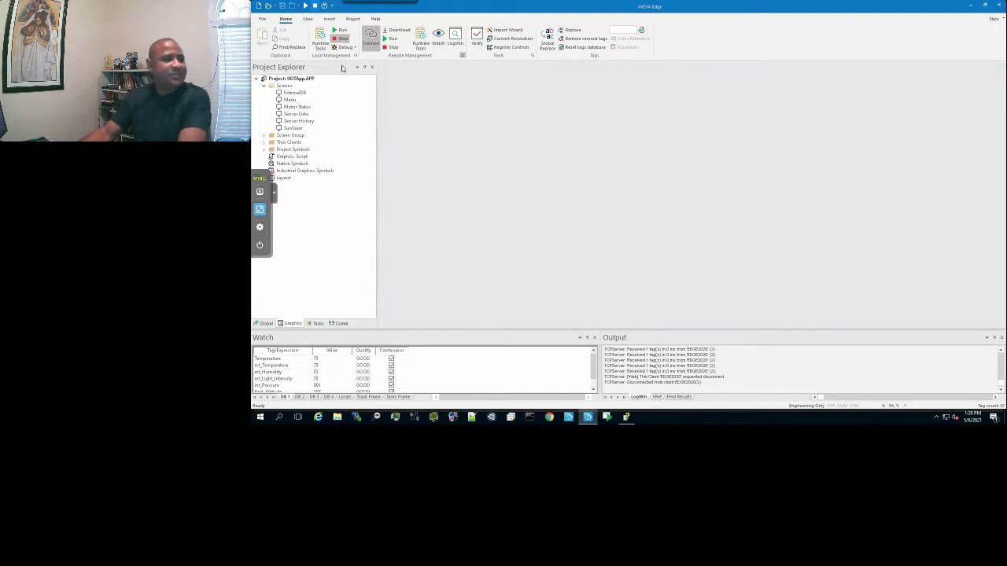
# Step: Save the project's Mobile Access configuration with Enable CGI turned on, and close it
pyautogui.click(352, 19)
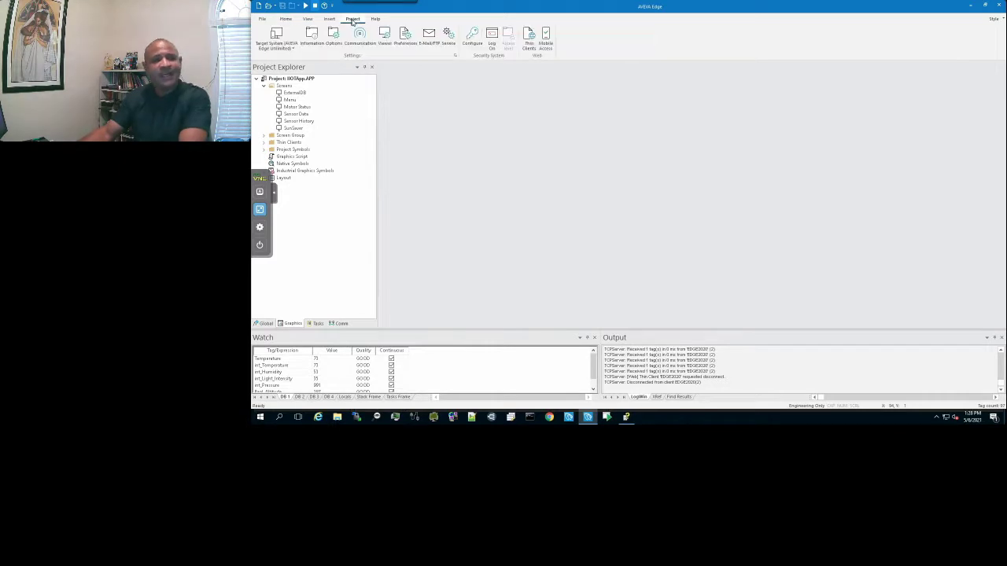
pyautogui.click(545, 37)
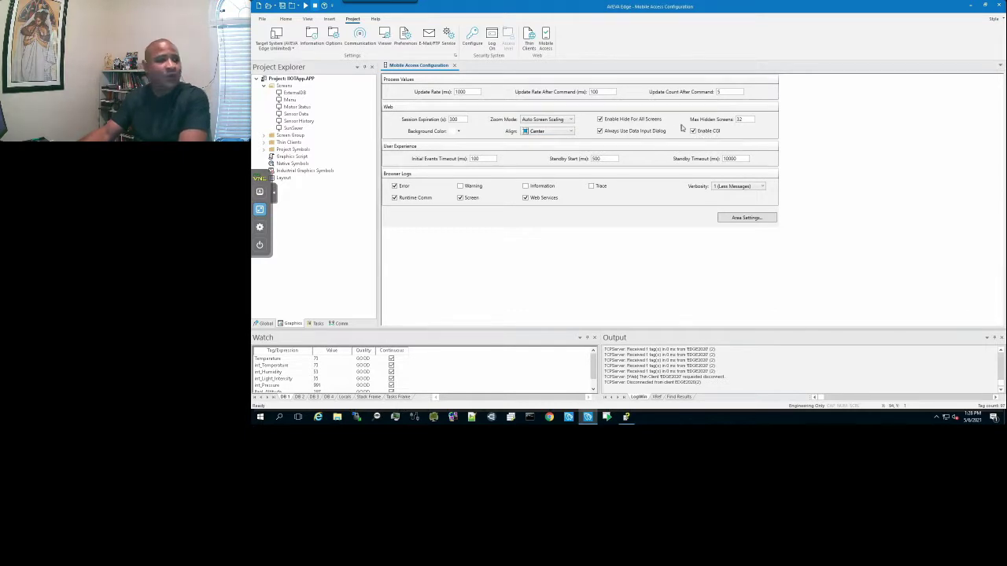
pyautogui.click(454, 67)
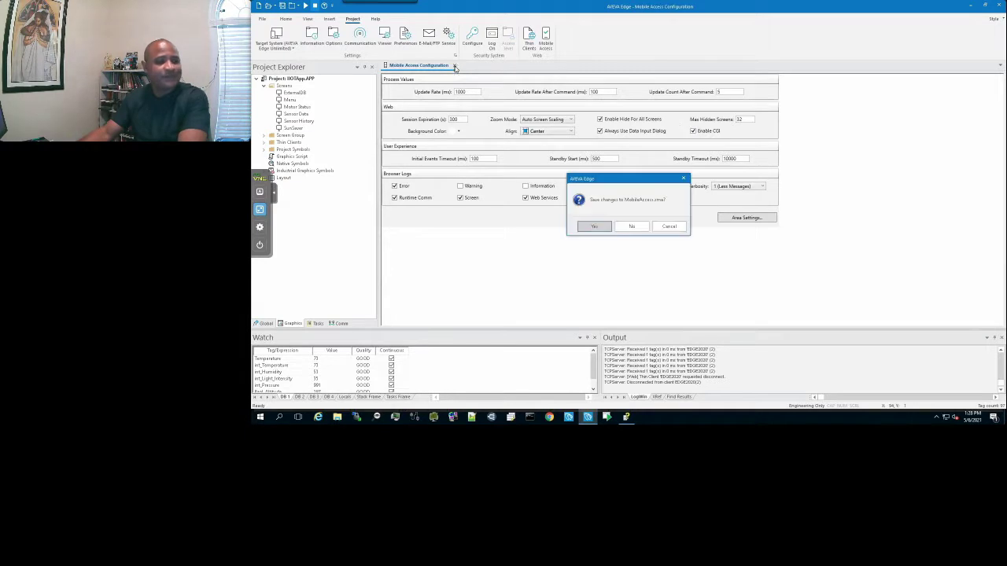
pyautogui.click(595, 227)
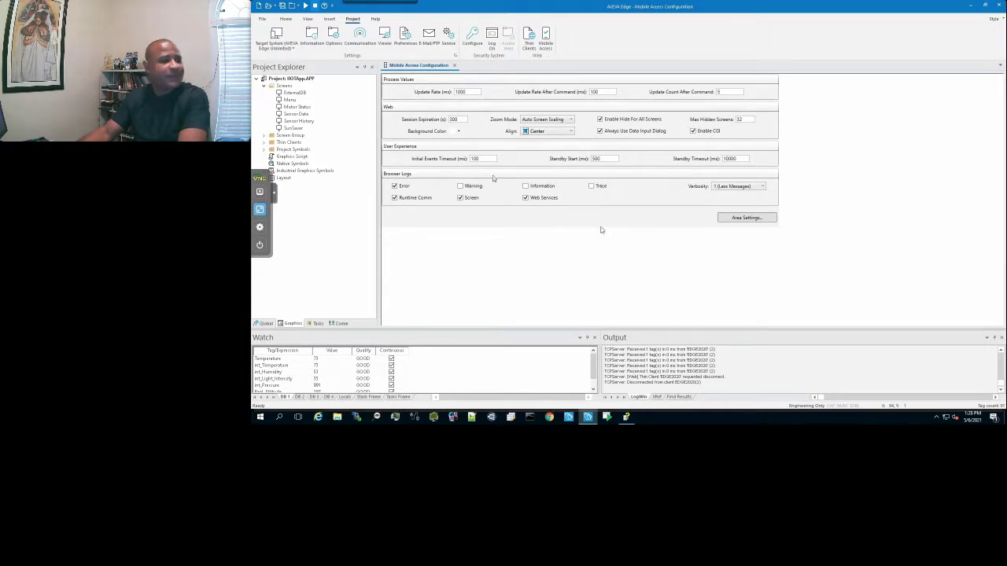
# Step: Download the IIOTApp project to the IoT View target station, agreeing to create the missing project folder on the remote machine
pyautogui.click(286, 19)
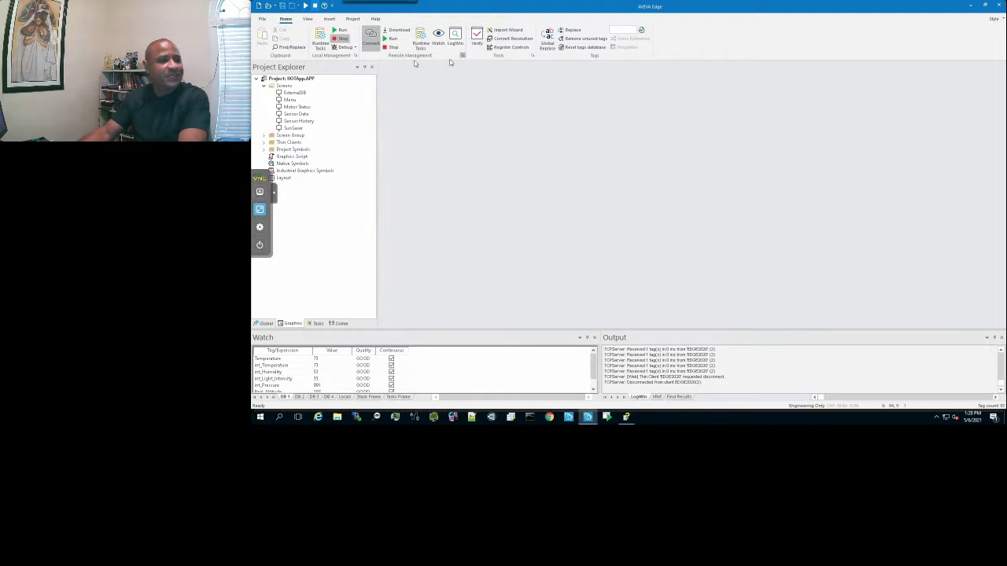
pyautogui.click(372, 46)
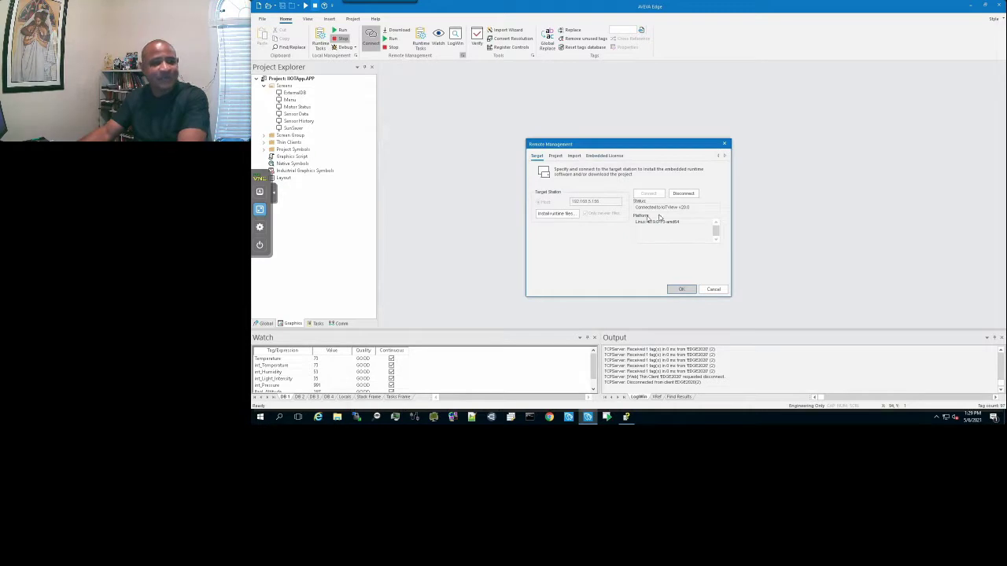
pyautogui.click(555, 156)
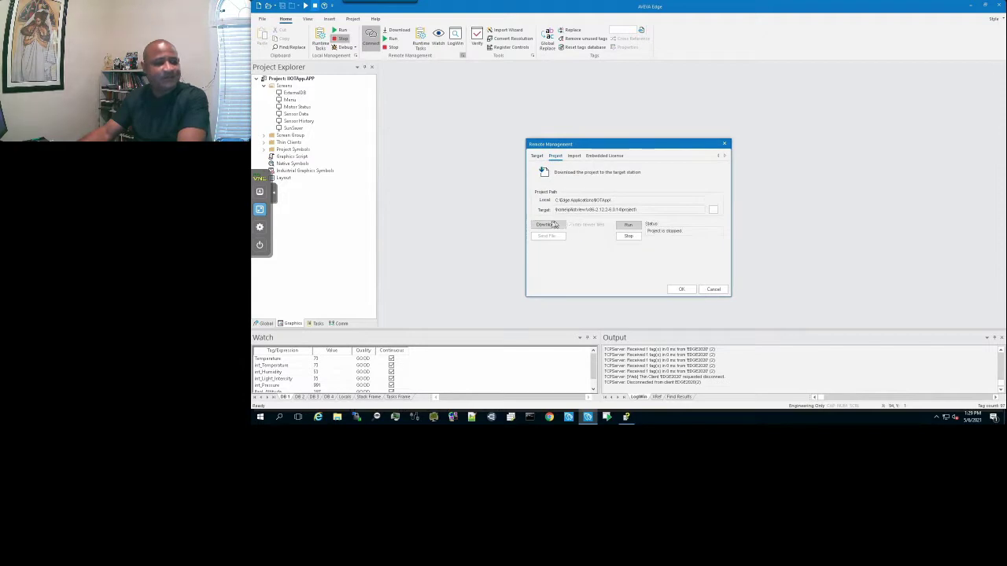
pyautogui.click(549, 225)
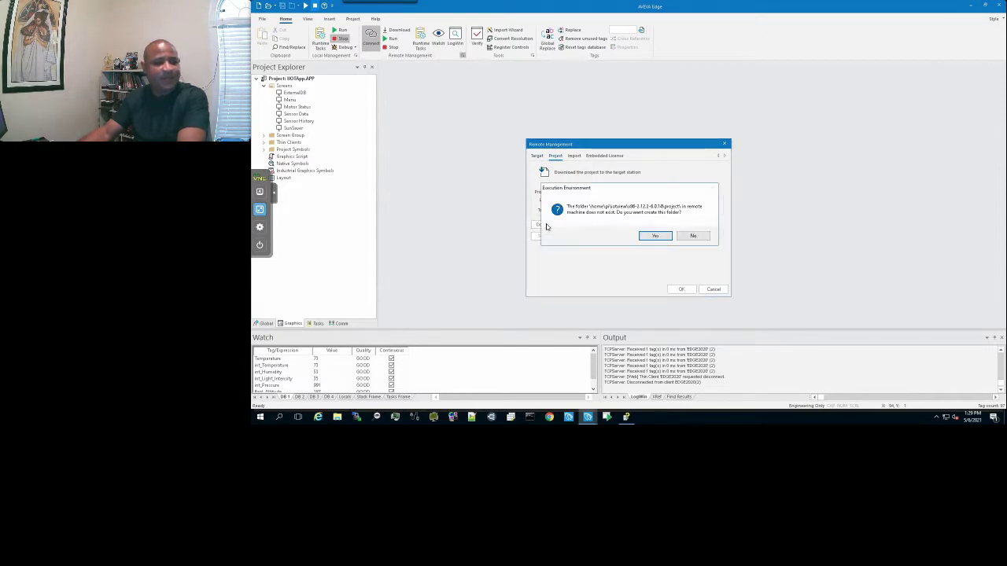
pyautogui.click(606, 189)
pyautogui.moveTo(606, 189); pyautogui.dragTo(602, 218)
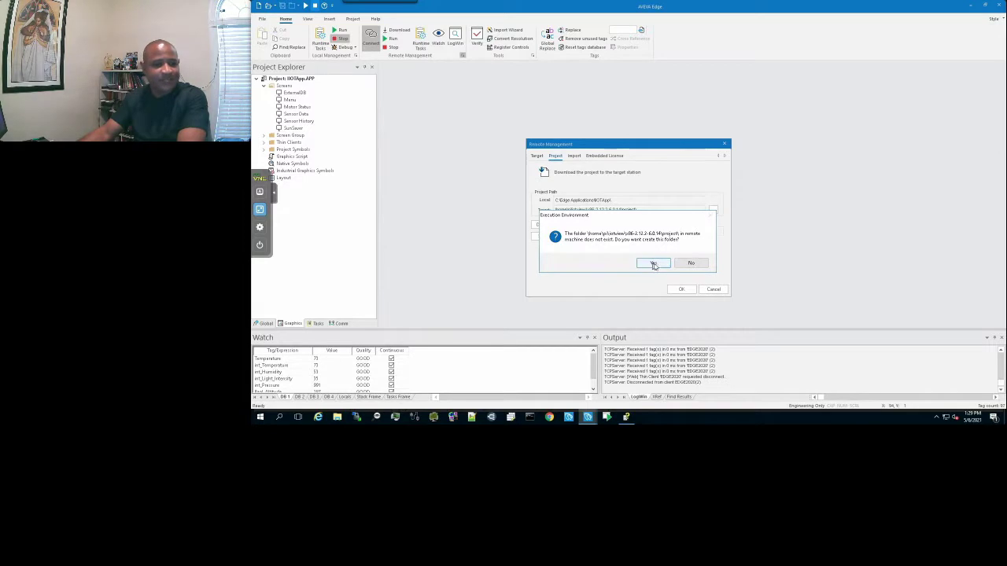
pyautogui.click(652, 264)
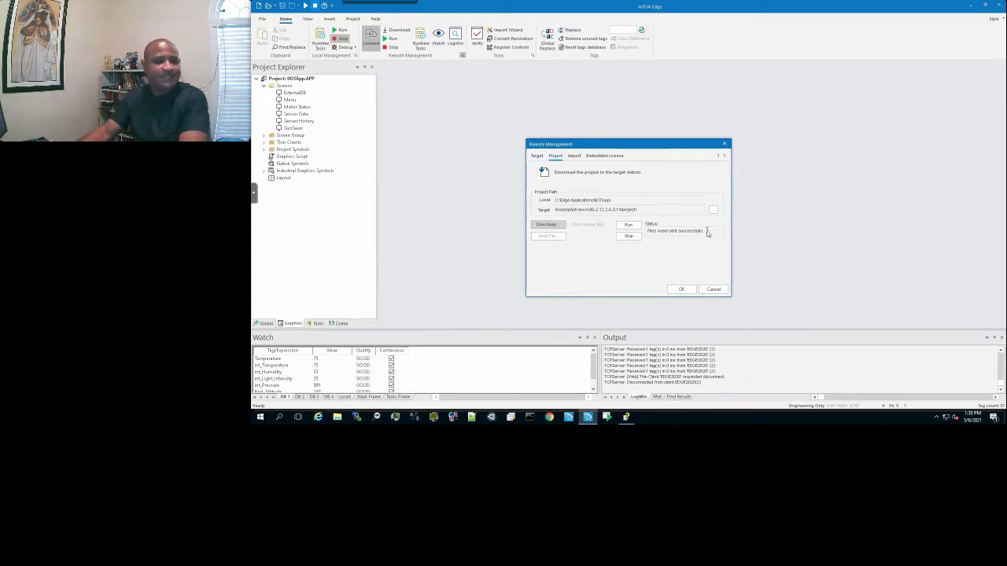
# Step: Check the download status, start the project on the target station, and reopen Remote Management after accepting it
pyautogui.moveTo(704, 231); pyautogui.dragTo(646, 230)
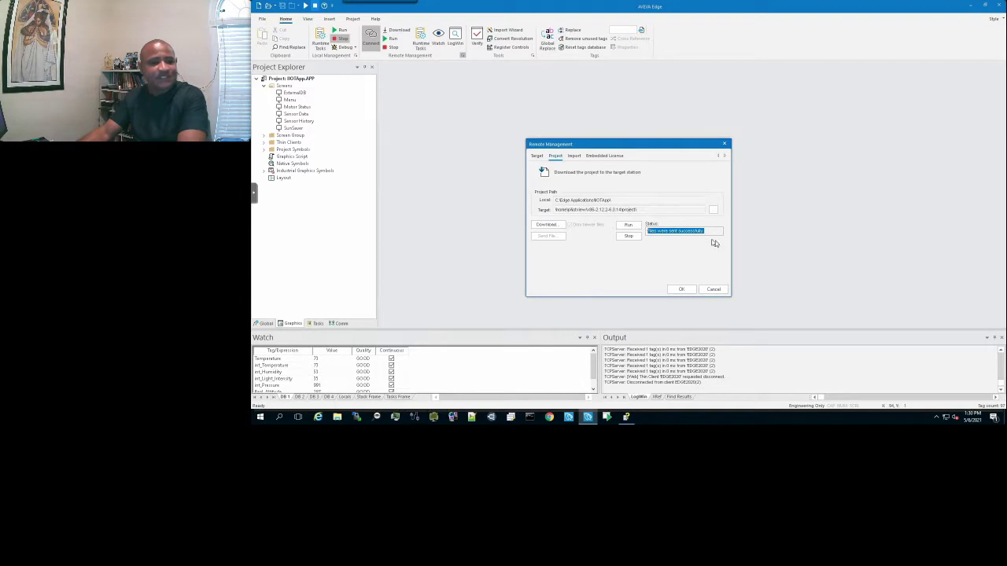
pyautogui.click(627, 225)
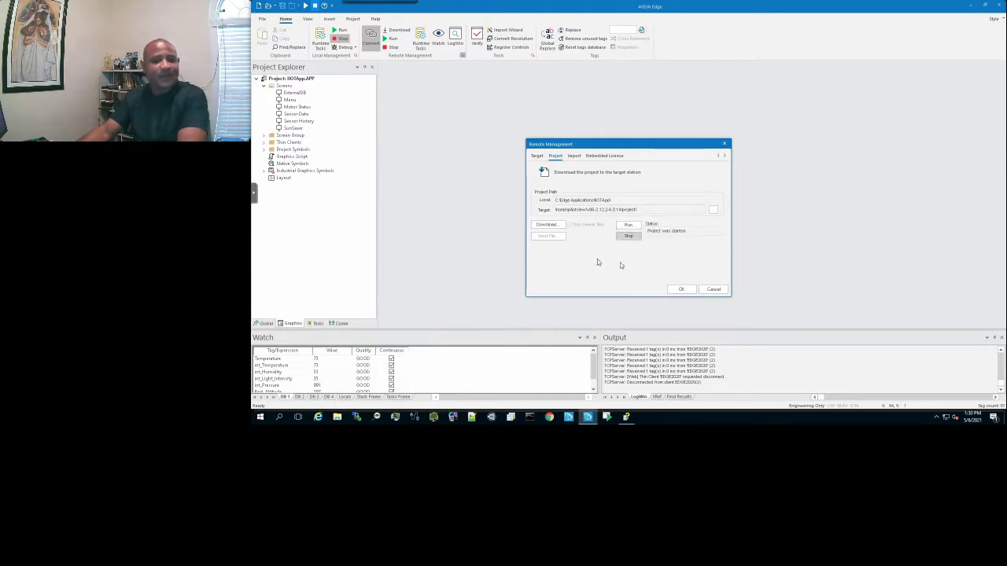
pyautogui.click(681, 289)
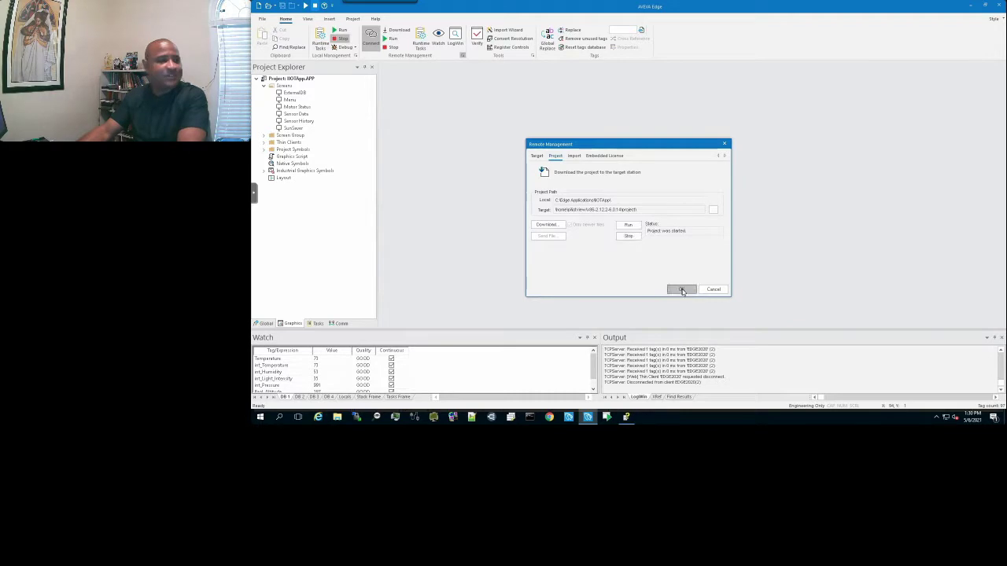
pyautogui.click(370, 39)
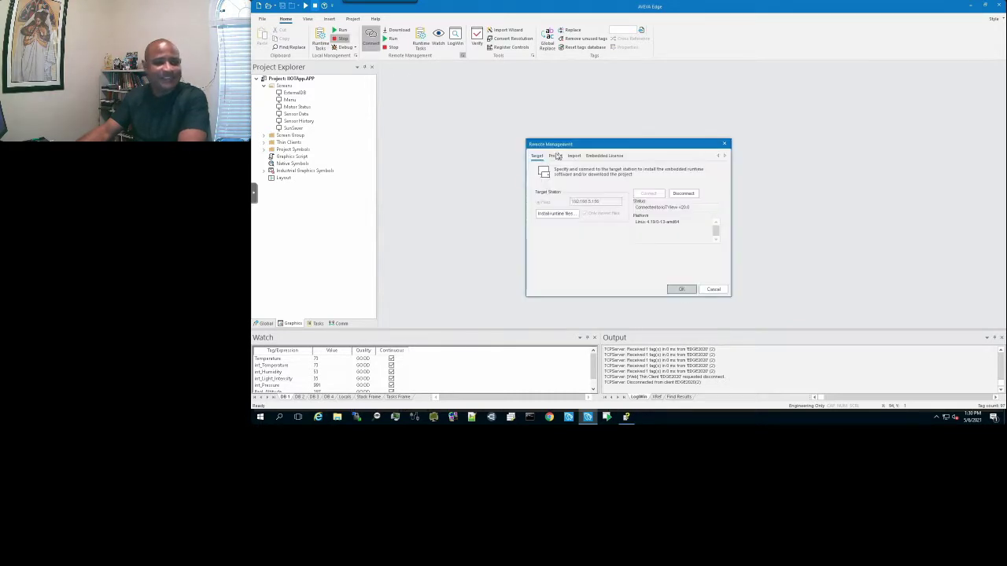
# Step: Check the project's run status on the target station in Remote Management, and accept the dialog
pyautogui.click(556, 155)
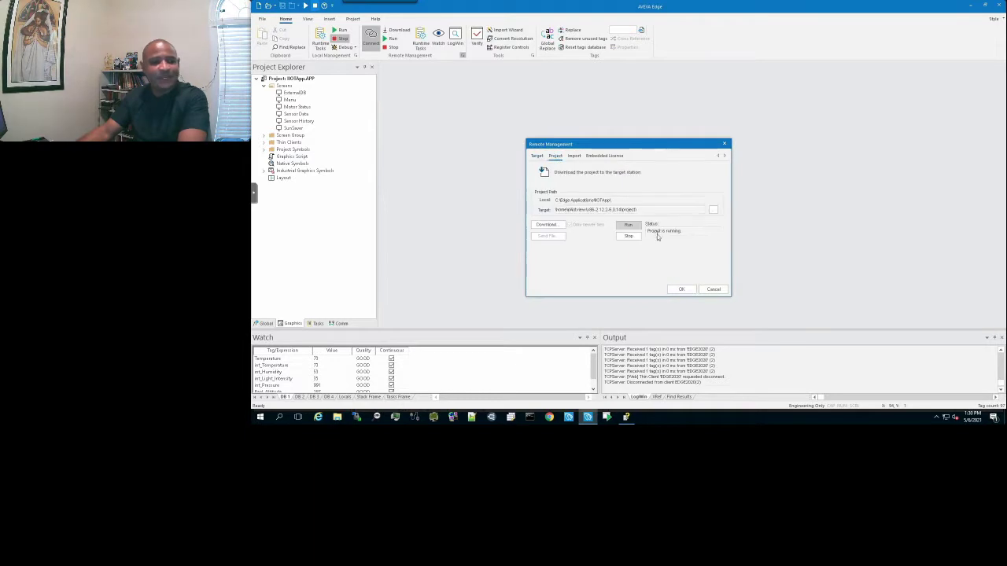
pyautogui.moveTo(688, 233); pyautogui.dragTo(646, 229)
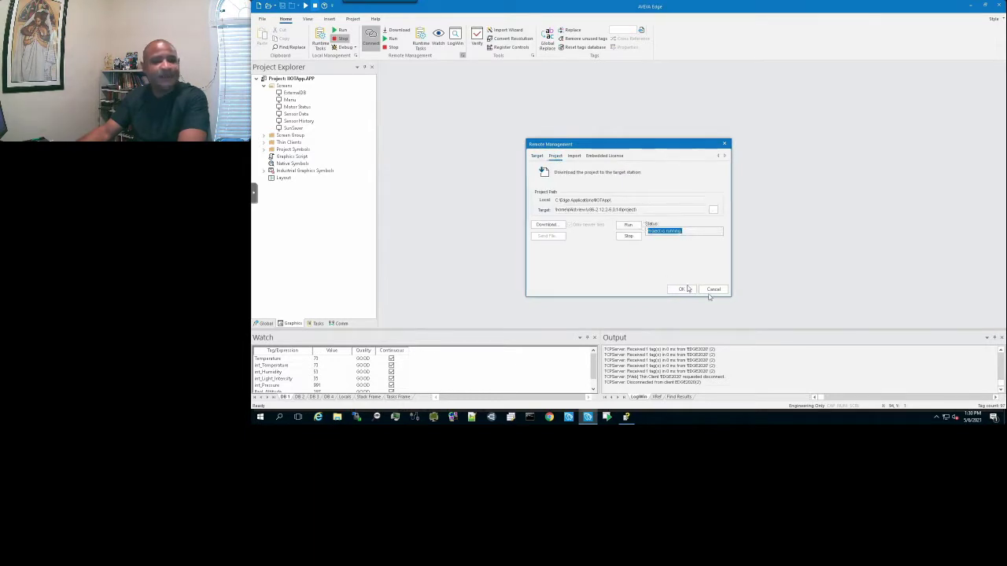
pyautogui.click(678, 290)
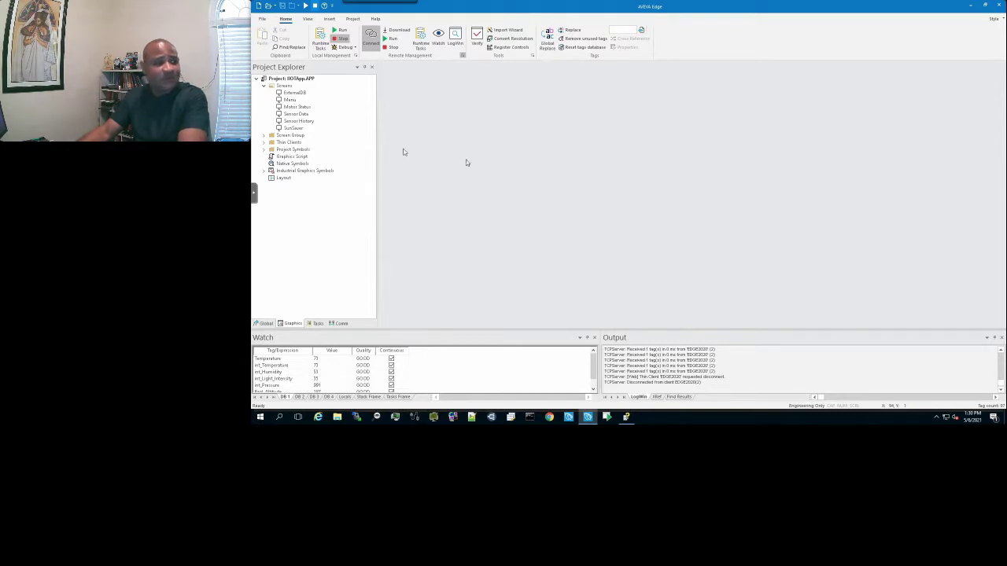
# Step: Switch to the full-screen console of virtual machine 104 (IoTView) in Proxmox and open a new Chromium tab there
pyautogui.click(254, 193)
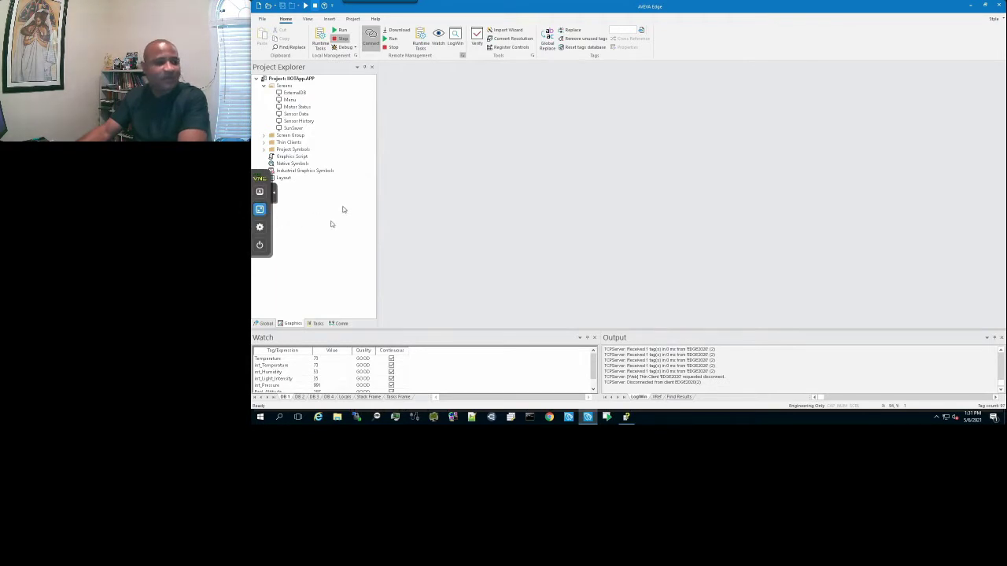
pyautogui.click(260, 210)
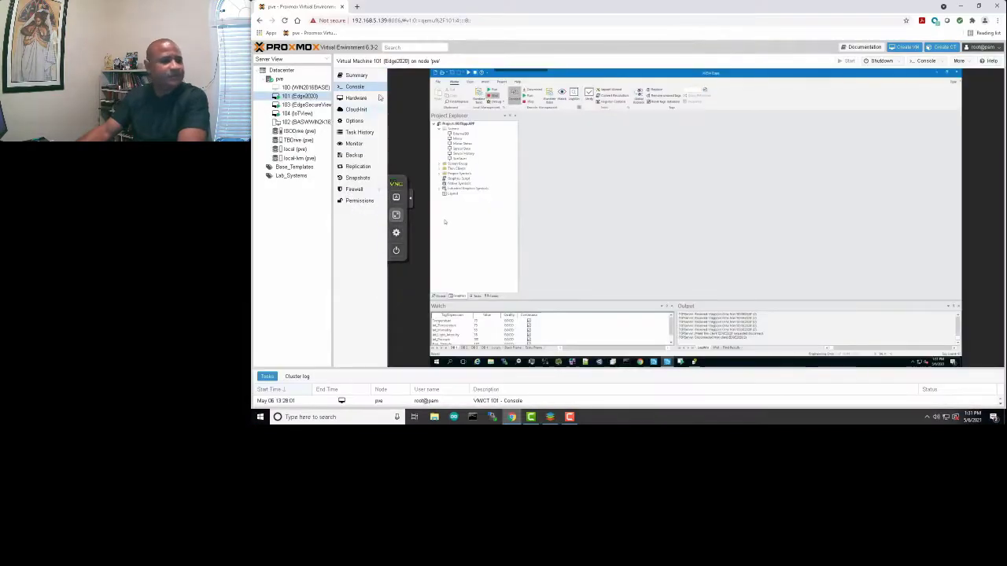
pyautogui.click(299, 115)
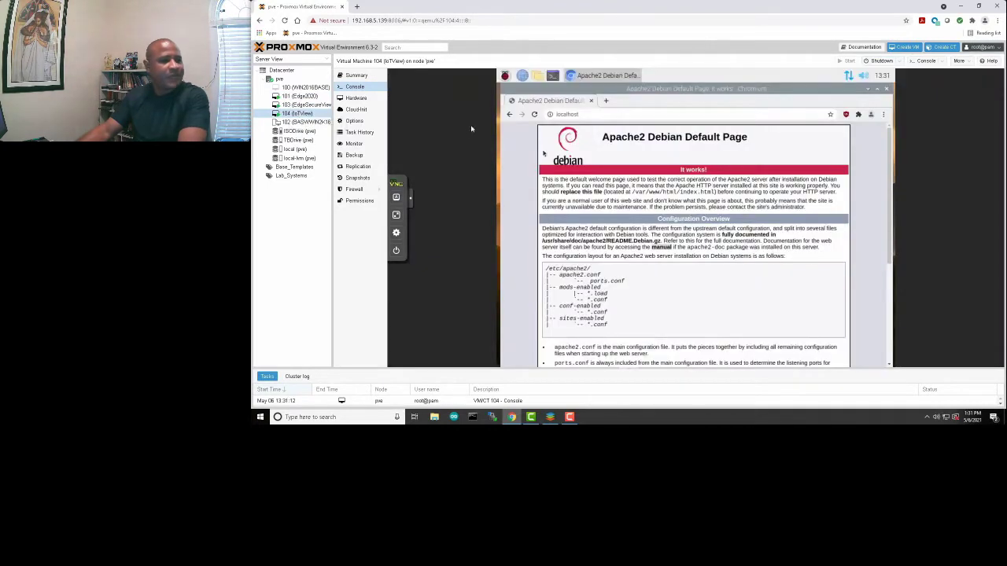
pyautogui.click(395, 216)
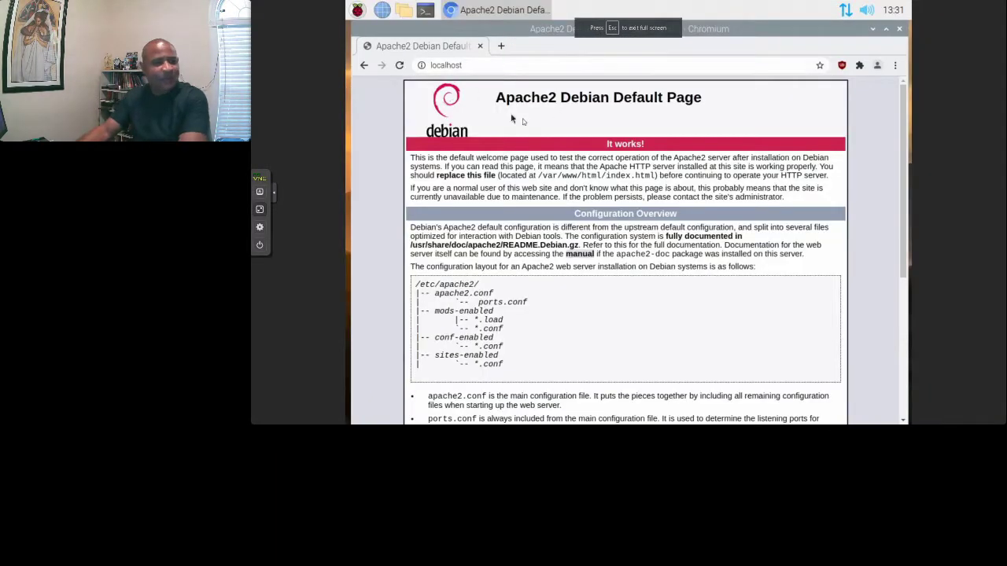
pyautogui.click(500, 47)
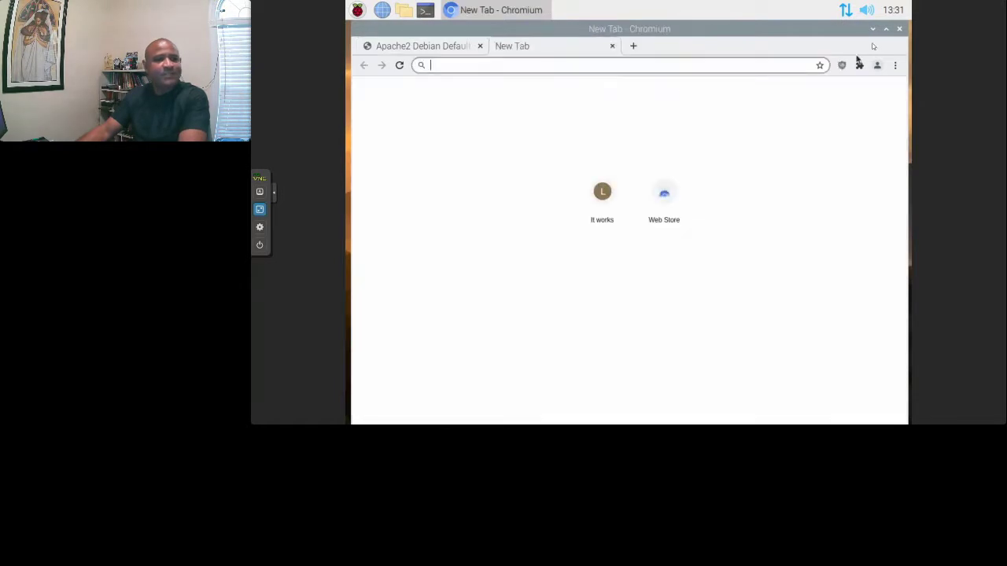
# Step: Copy the full address from the Mobile Access URL text file on the Raspberry Pi desktop
pyautogui.click(872, 29)
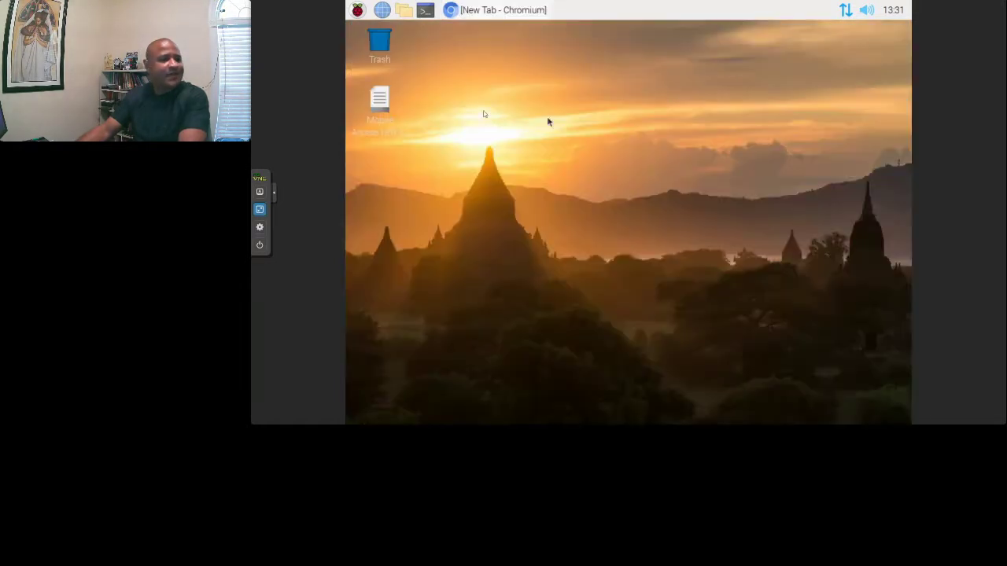
pyautogui.doubleClick(379, 98)
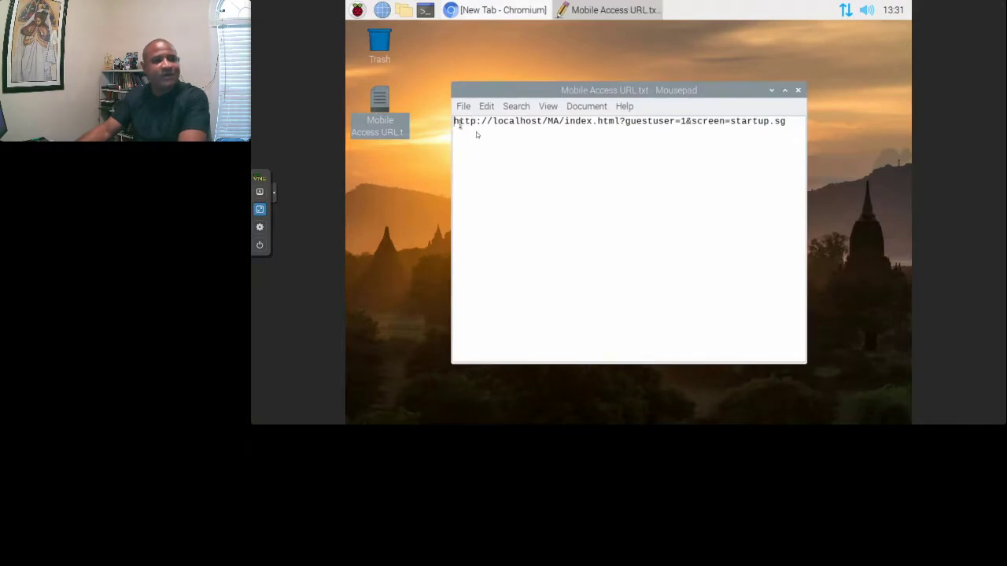
pyautogui.moveTo(455, 124); pyautogui.dragTo(788, 128)
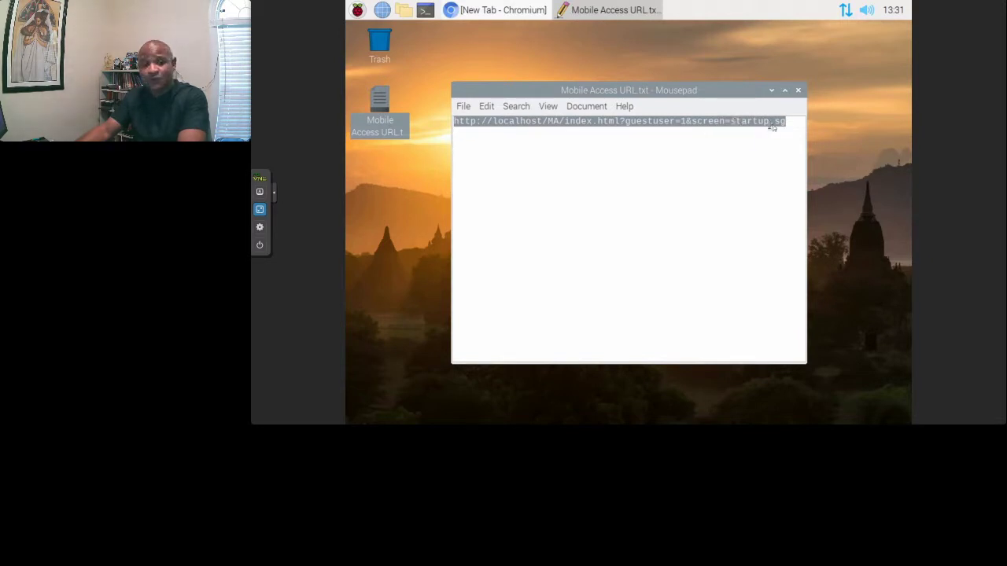
pyautogui.rightClick(572, 124)
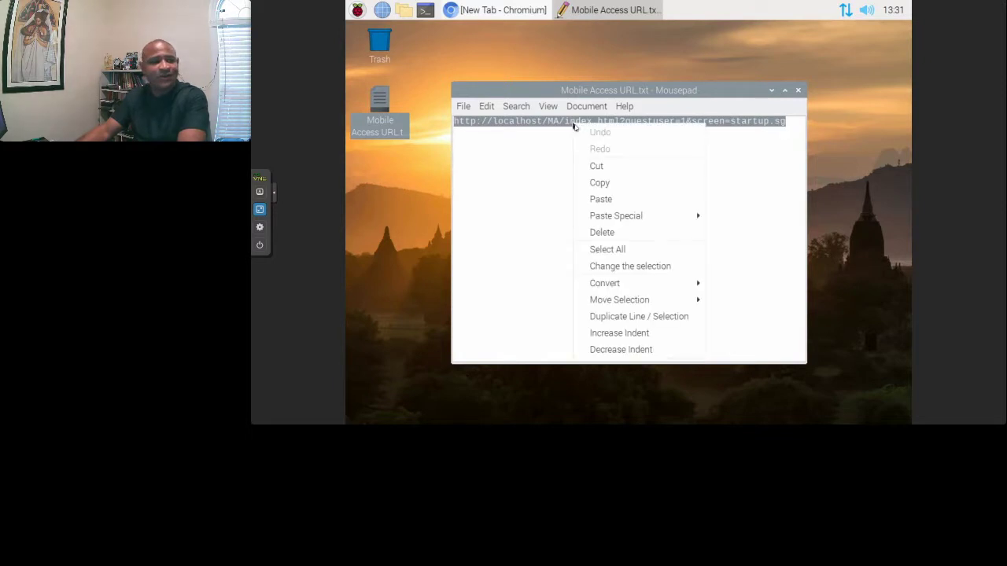
pyautogui.click(598, 183)
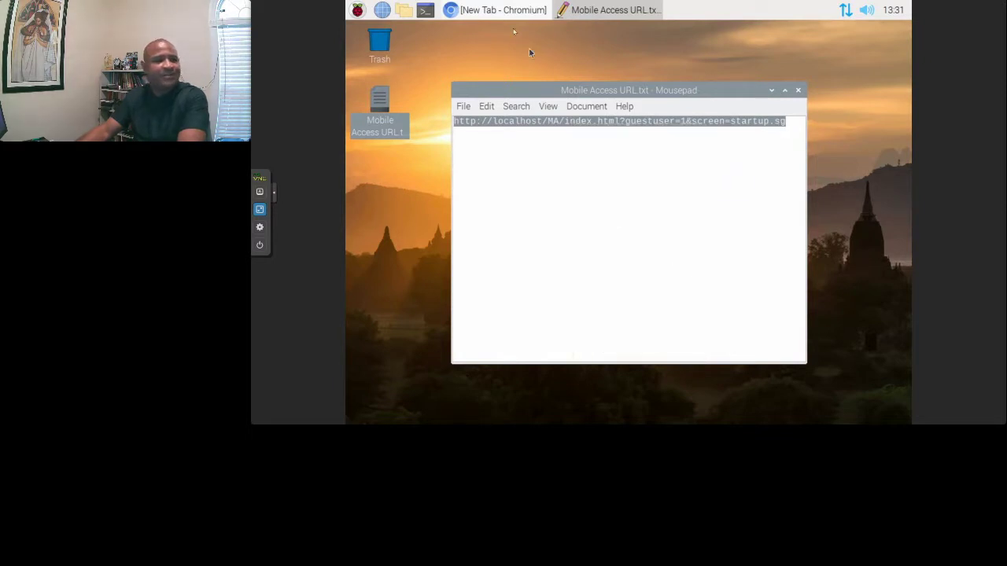
# Step: Load the copied address localhost/MA/index.html?guestuser=1&screen=startup.sg in the empty Chromium tab
pyautogui.click(495, 9)
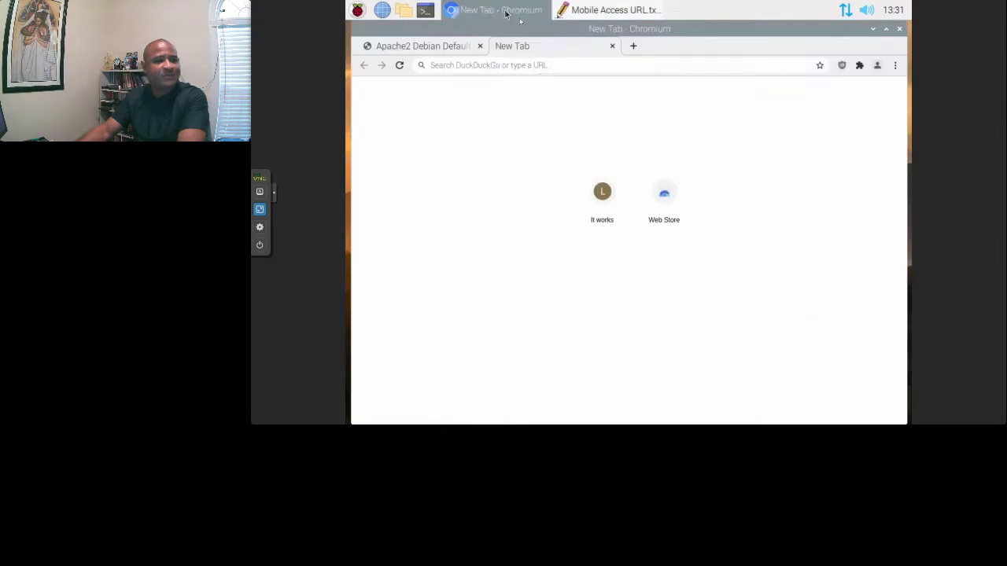
pyautogui.click(489, 65)
pyautogui.rightClick(490, 66)
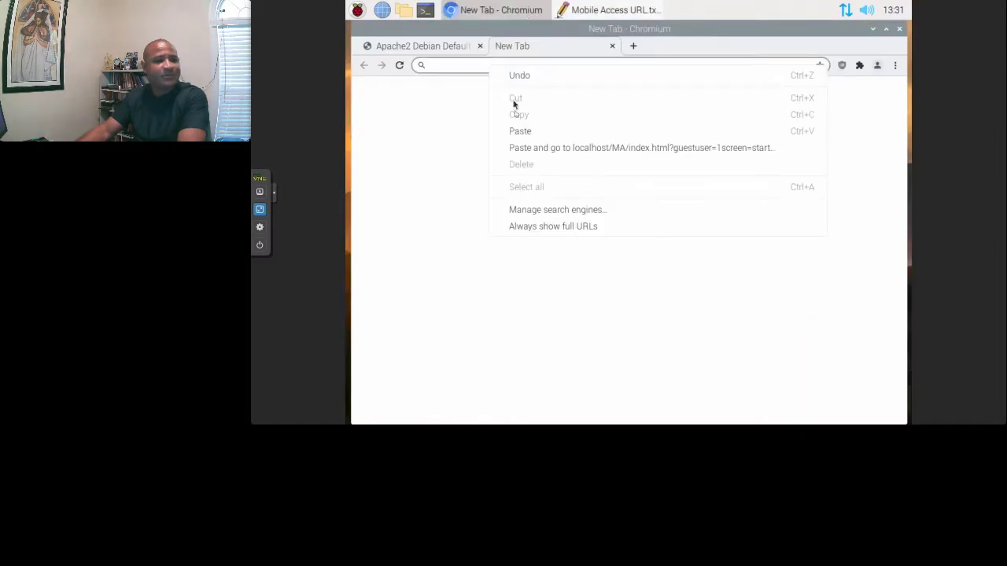
pyautogui.click(533, 148)
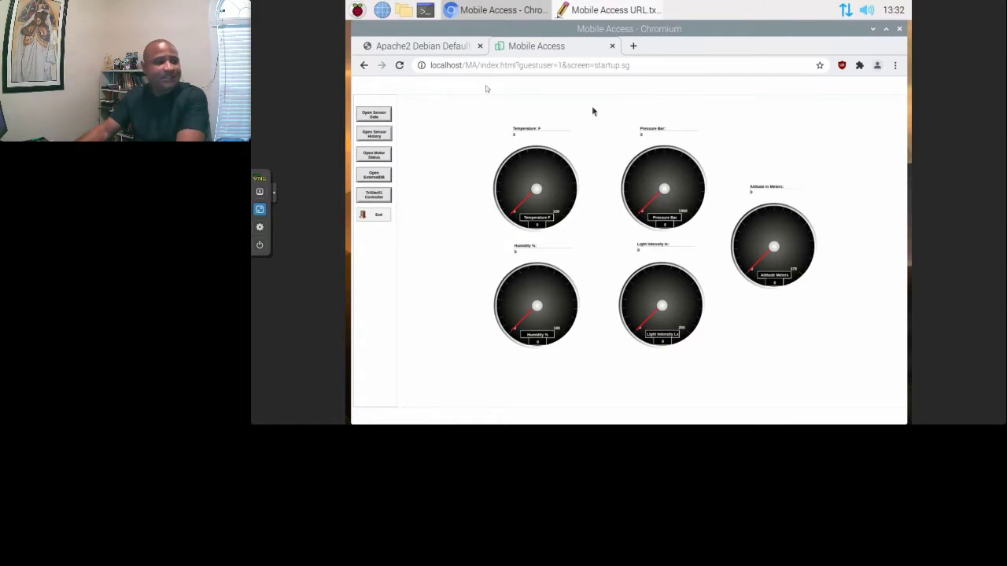
# Step: Return to the full-screen console of virtual machine 101 (Edge2020) in Proxmox and collapse its control bar
pyautogui.click(260, 209)
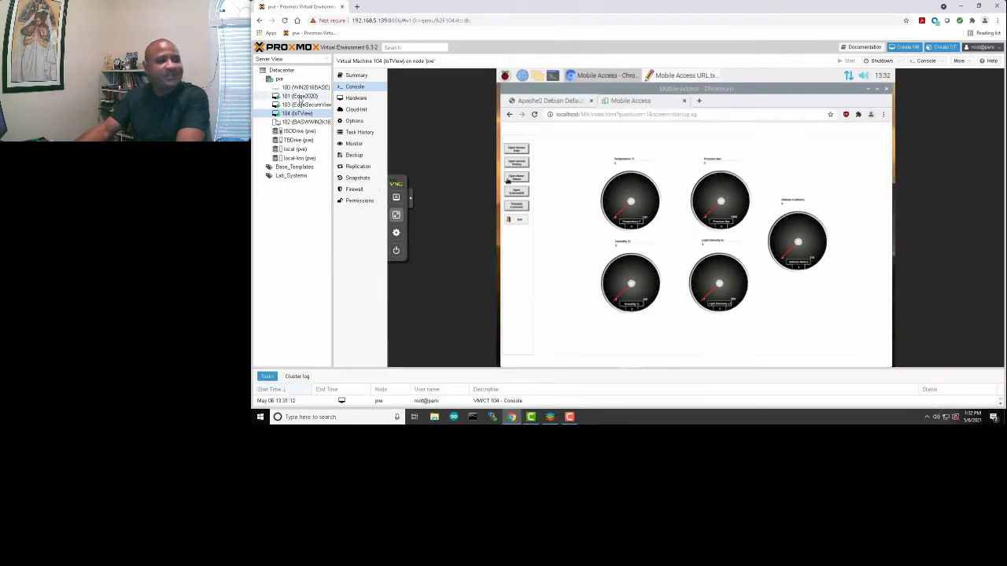
pyautogui.click(299, 96)
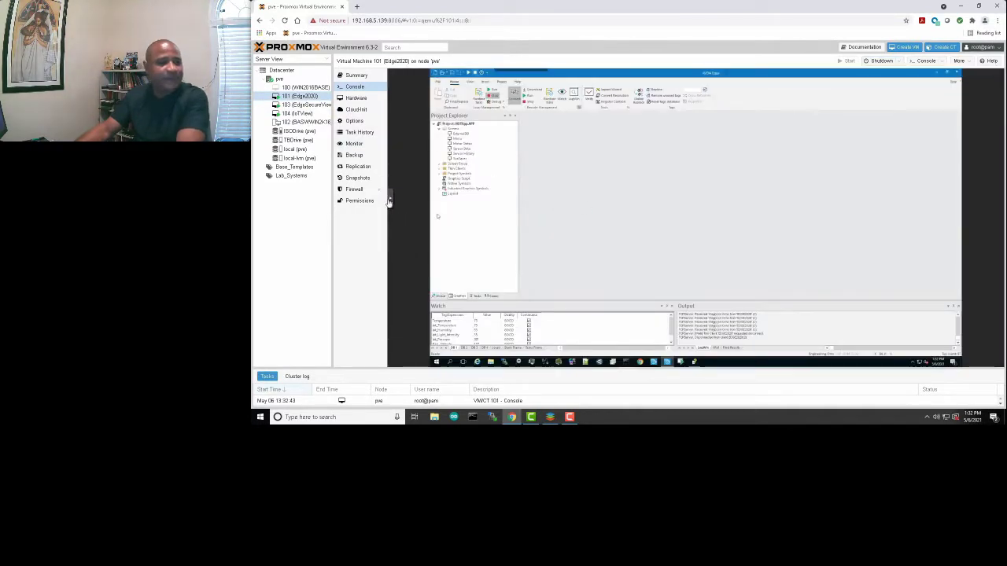
pyautogui.click(388, 201)
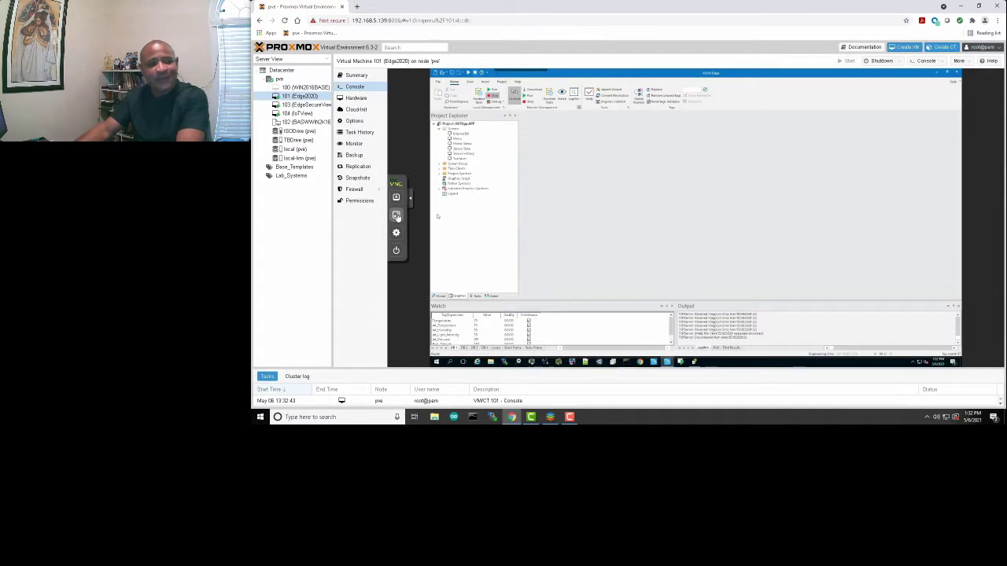
pyautogui.click(396, 216)
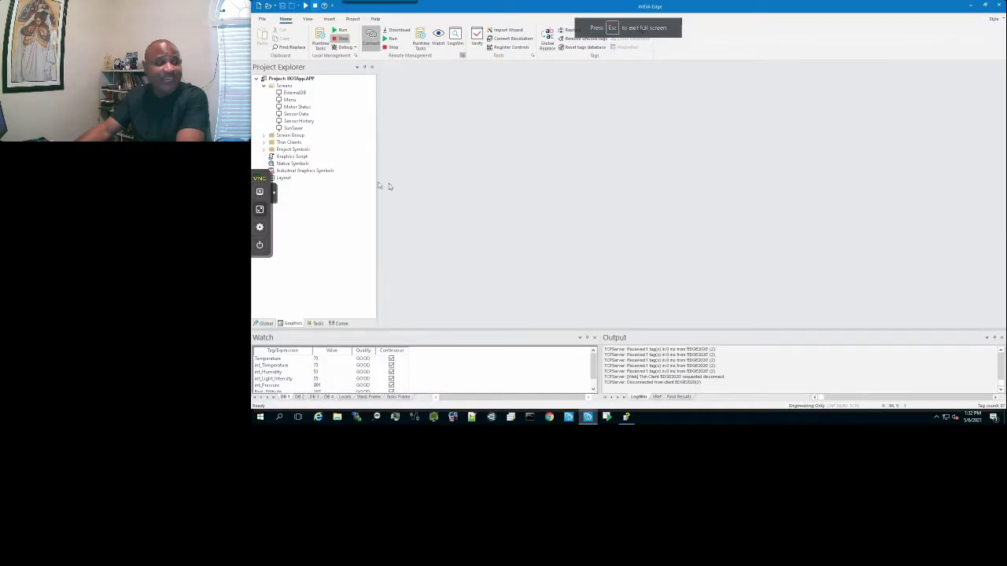
pyautogui.click(275, 195)
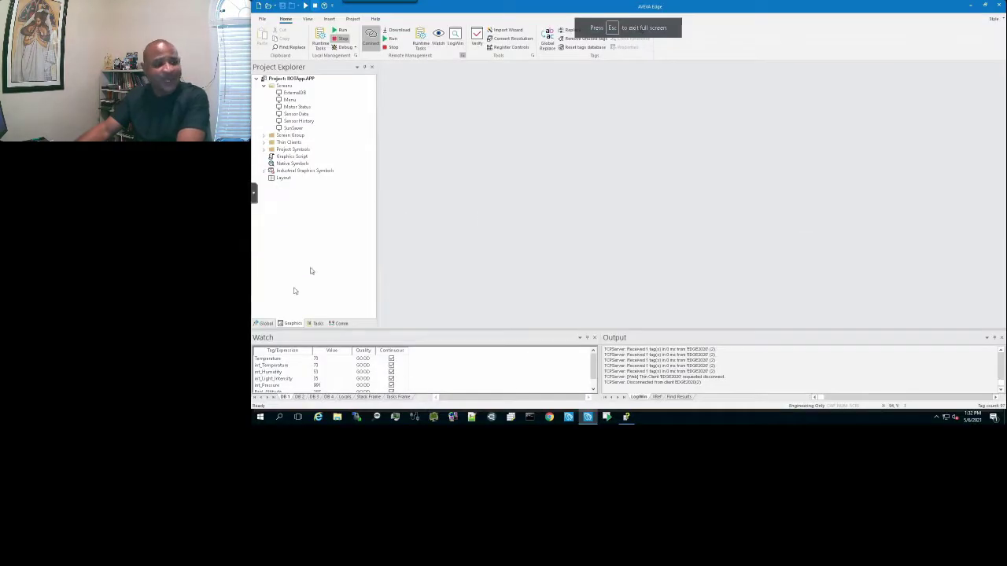
# Step: Expand the Screen Group folder and examine the screens in startup.SG and the commands available for it
pyautogui.click(288, 135)
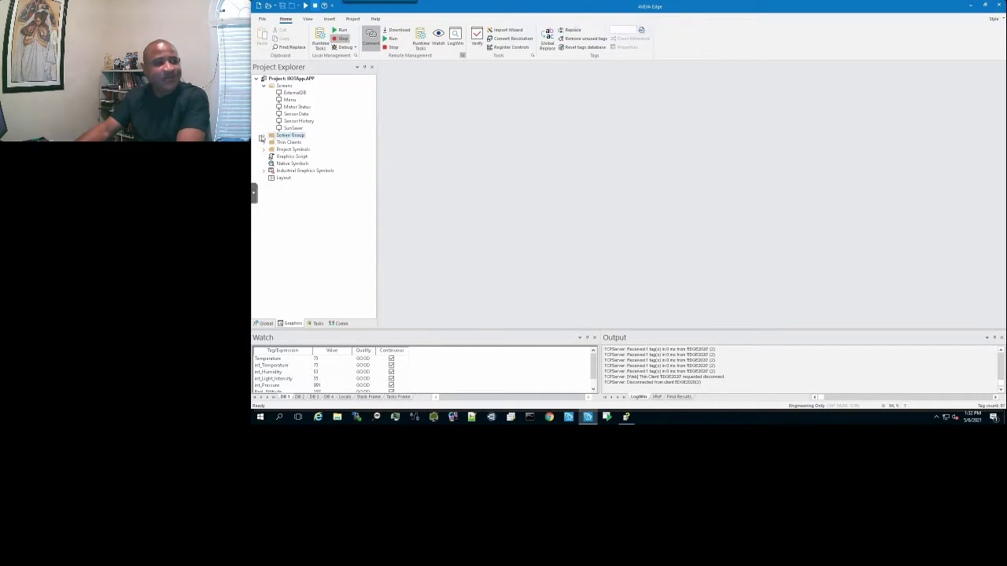
pyautogui.click(264, 136)
pyautogui.click(271, 142)
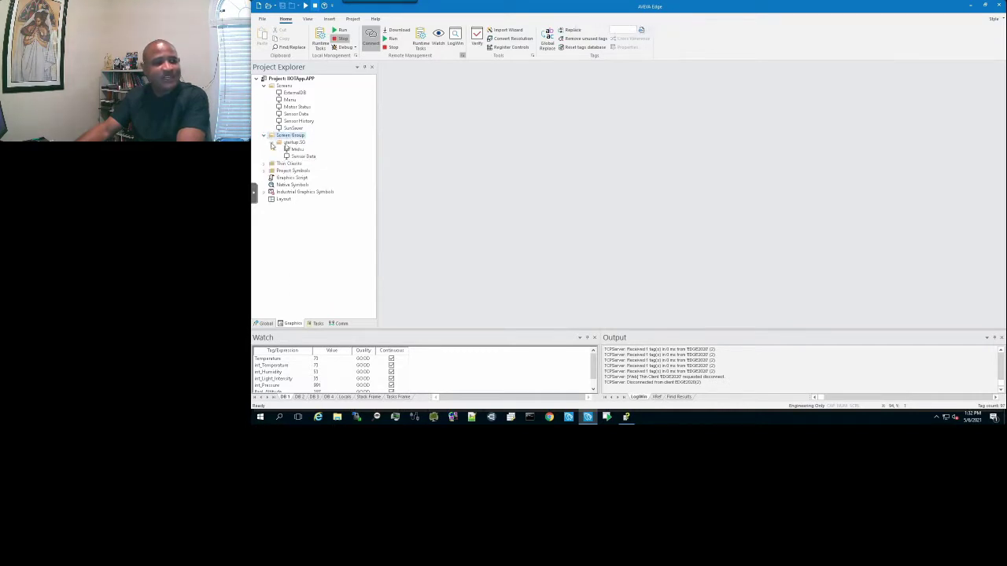
pyautogui.click(299, 144)
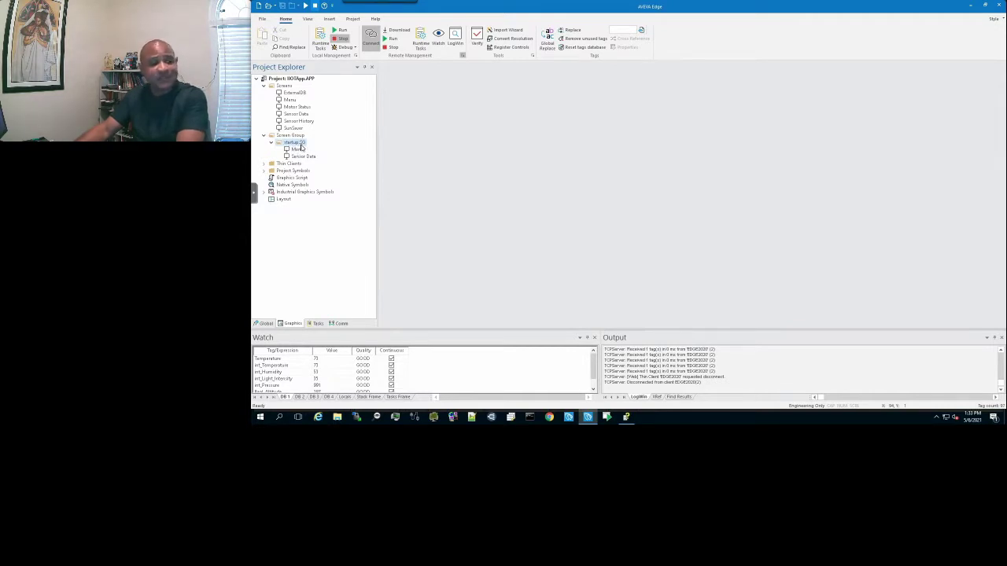
pyautogui.rightClick(298, 147)
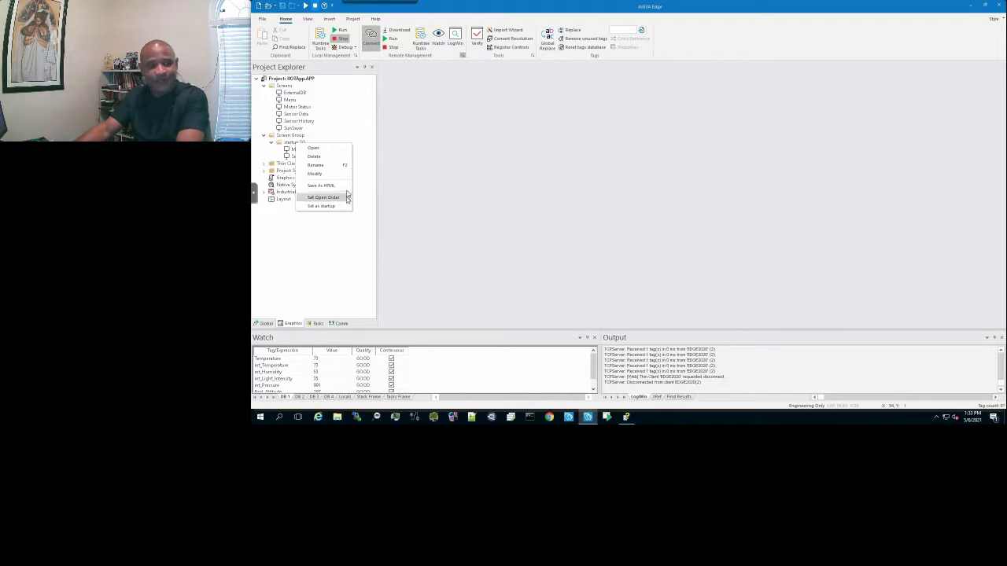
pyautogui.click(305, 232)
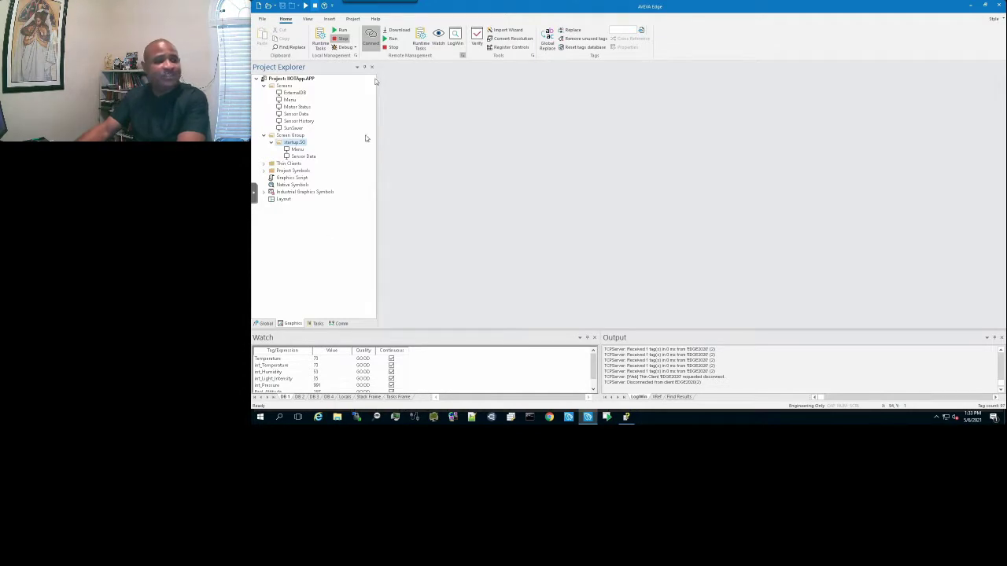
# Step: Review the target station's connection and embedded license settings in Remote Management, and cancel the dialog
pyautogui.click(371, 37)
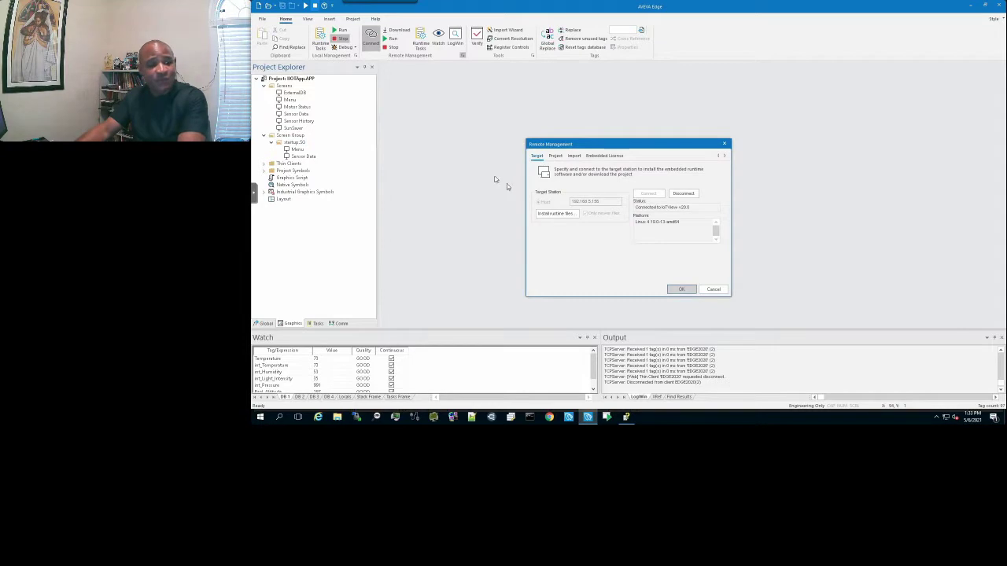
pyautogui.moveTo(575, 146); pyautogui.dragTo(567, 122)
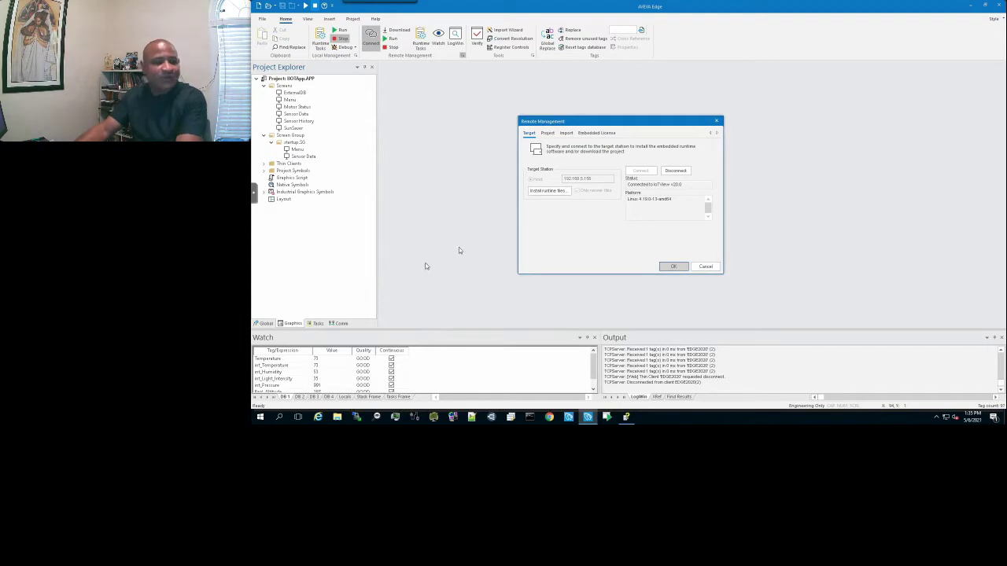
pyautogui.click(591, 134)
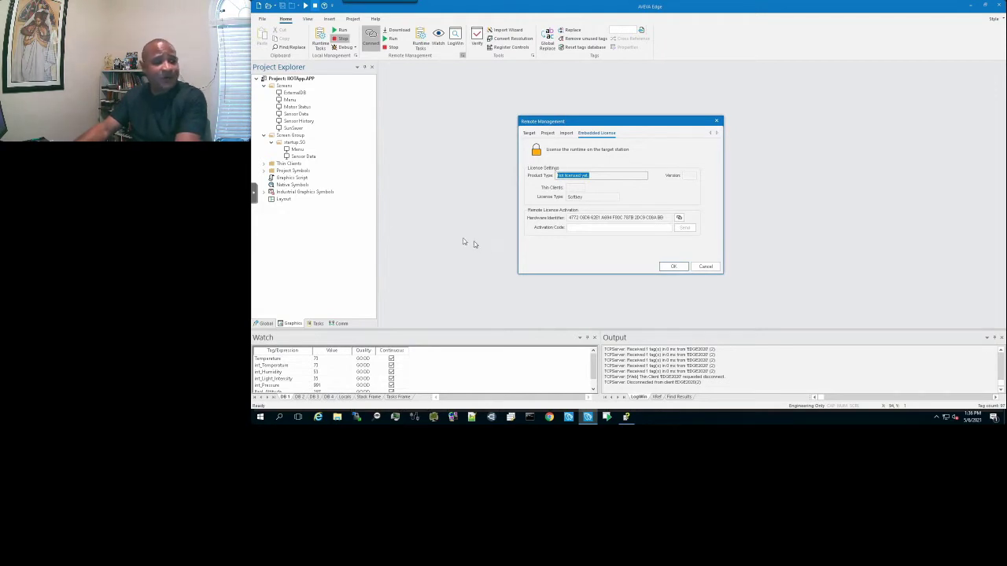
pyautogui.click(706, 268)
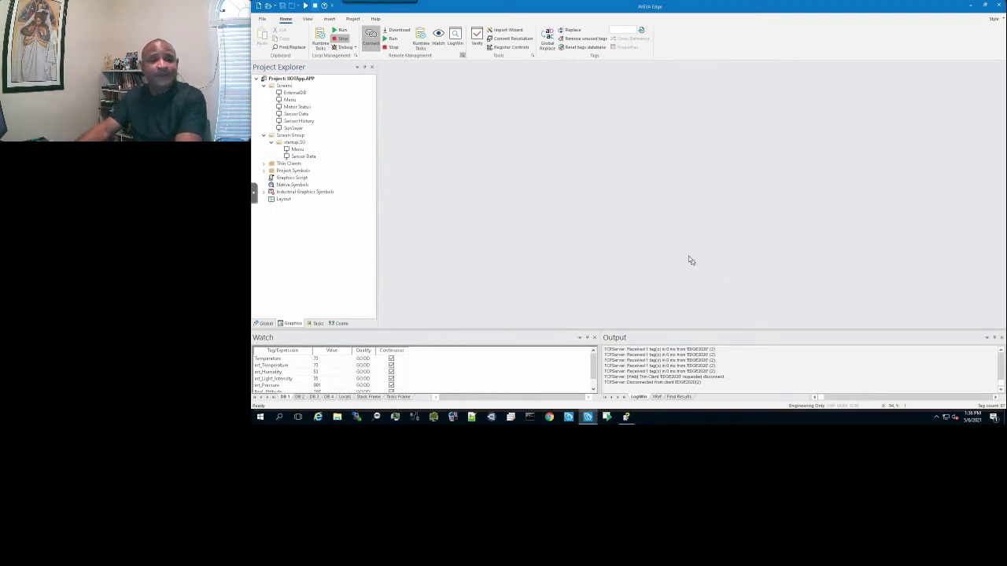
# Step: Minimize AVEVA Edge and the Technical Reference to reach the desktop, and reveal the console's control bar
pyautogui.click(972, 7)
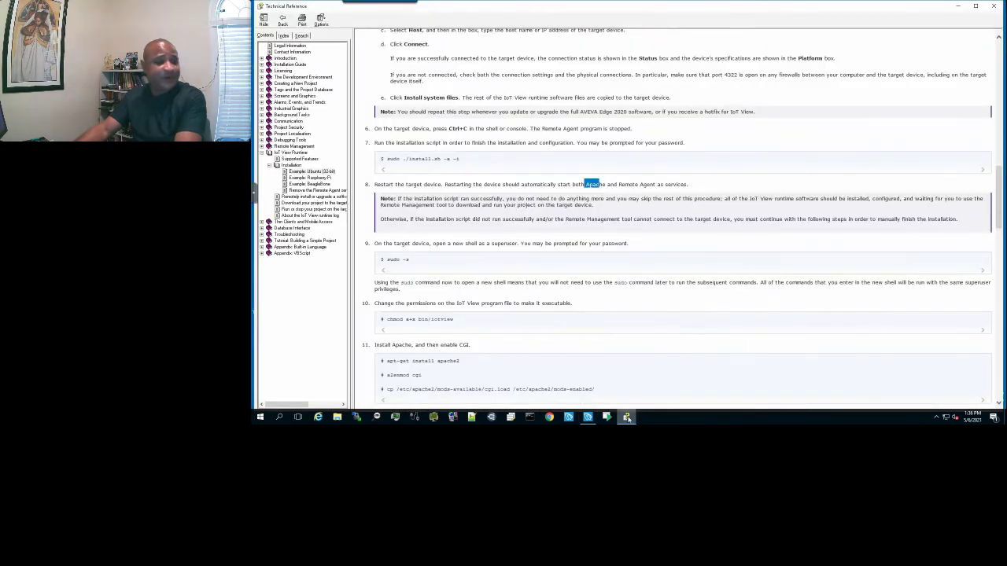
pyautogui.click(626, 418)
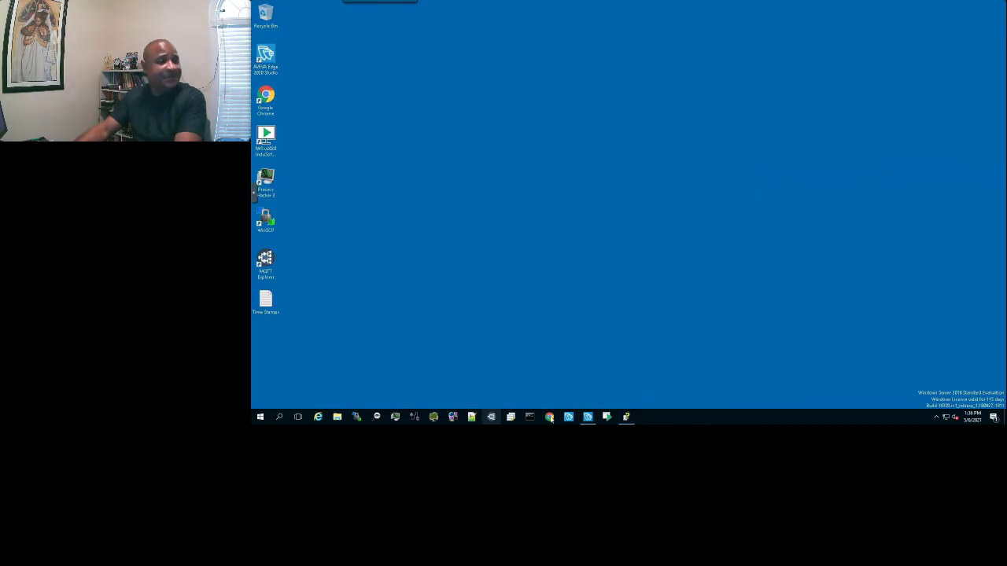
pyautogui.moveTo(256, 195)
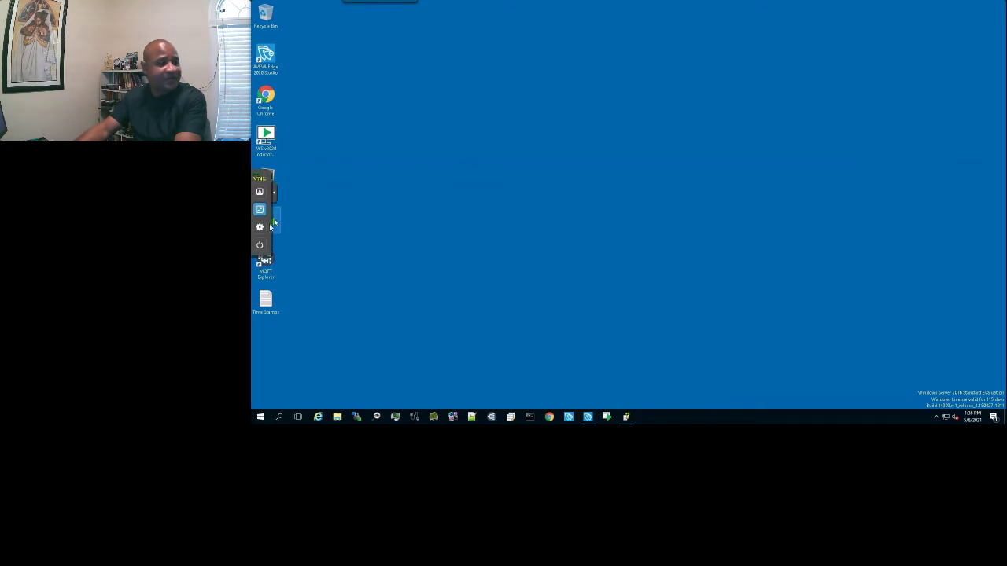